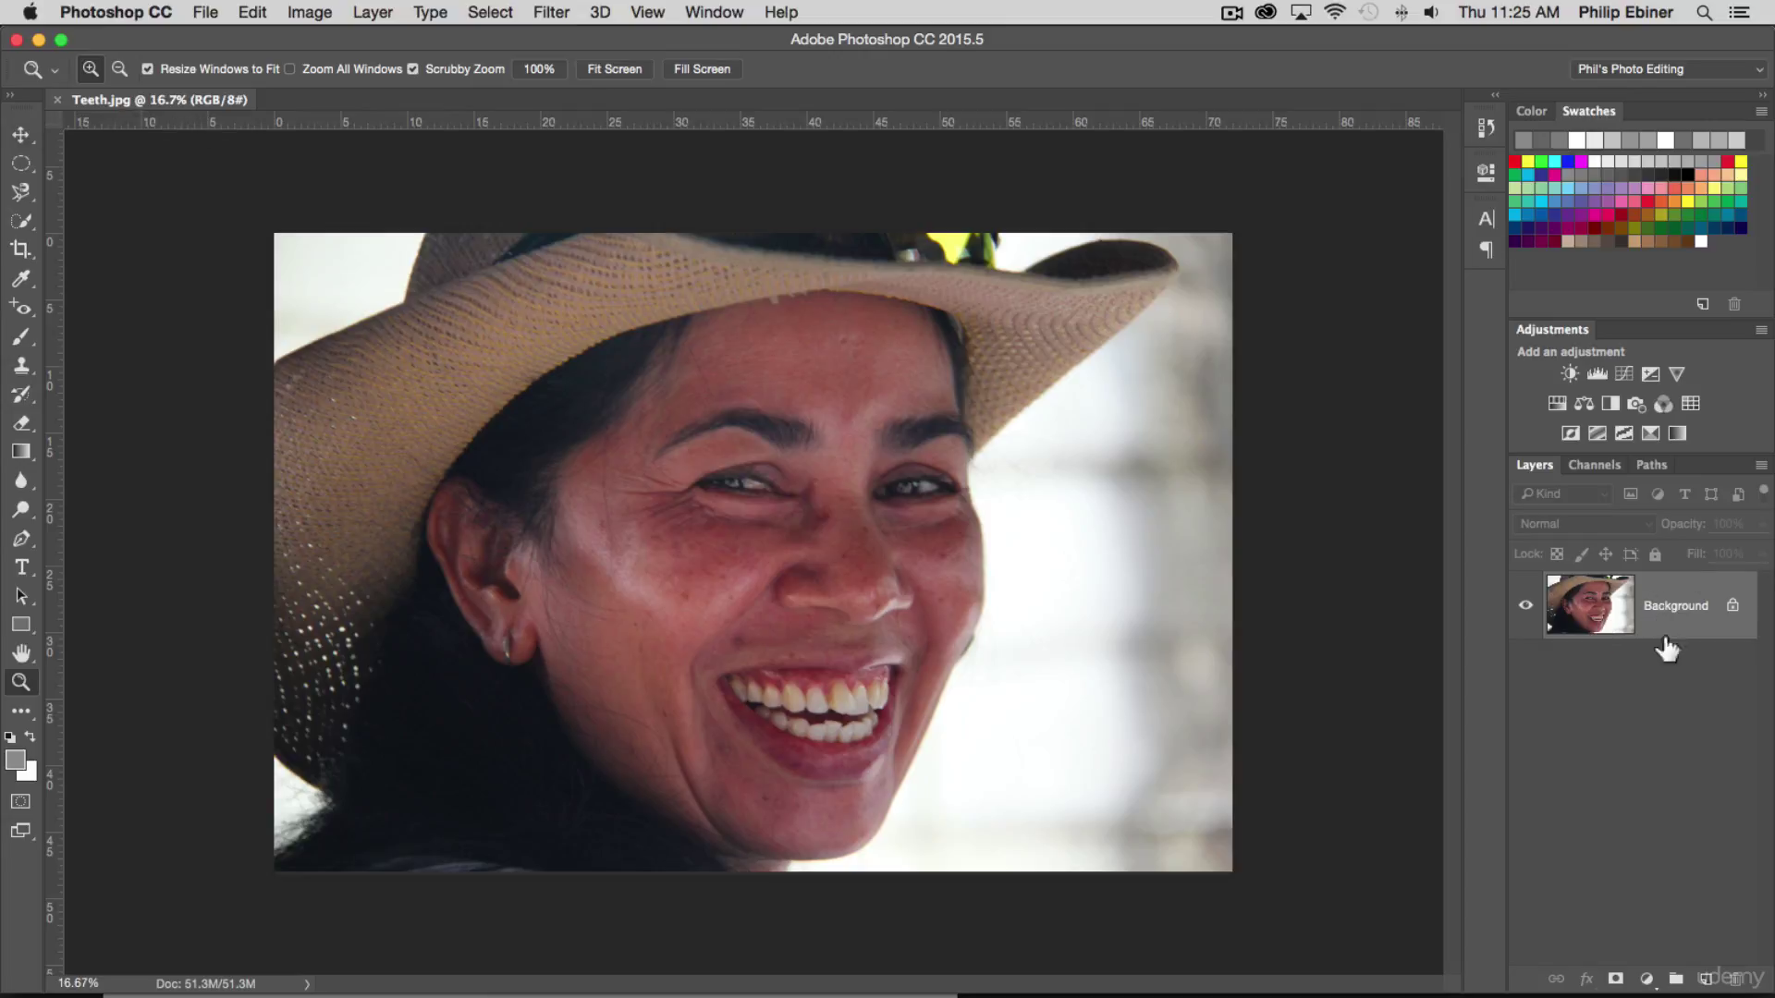
# - Duplicate the Background layer as a working copy
pyautogui.moveTo(1664, 615); pyautogui.dragTo(1706, 982)
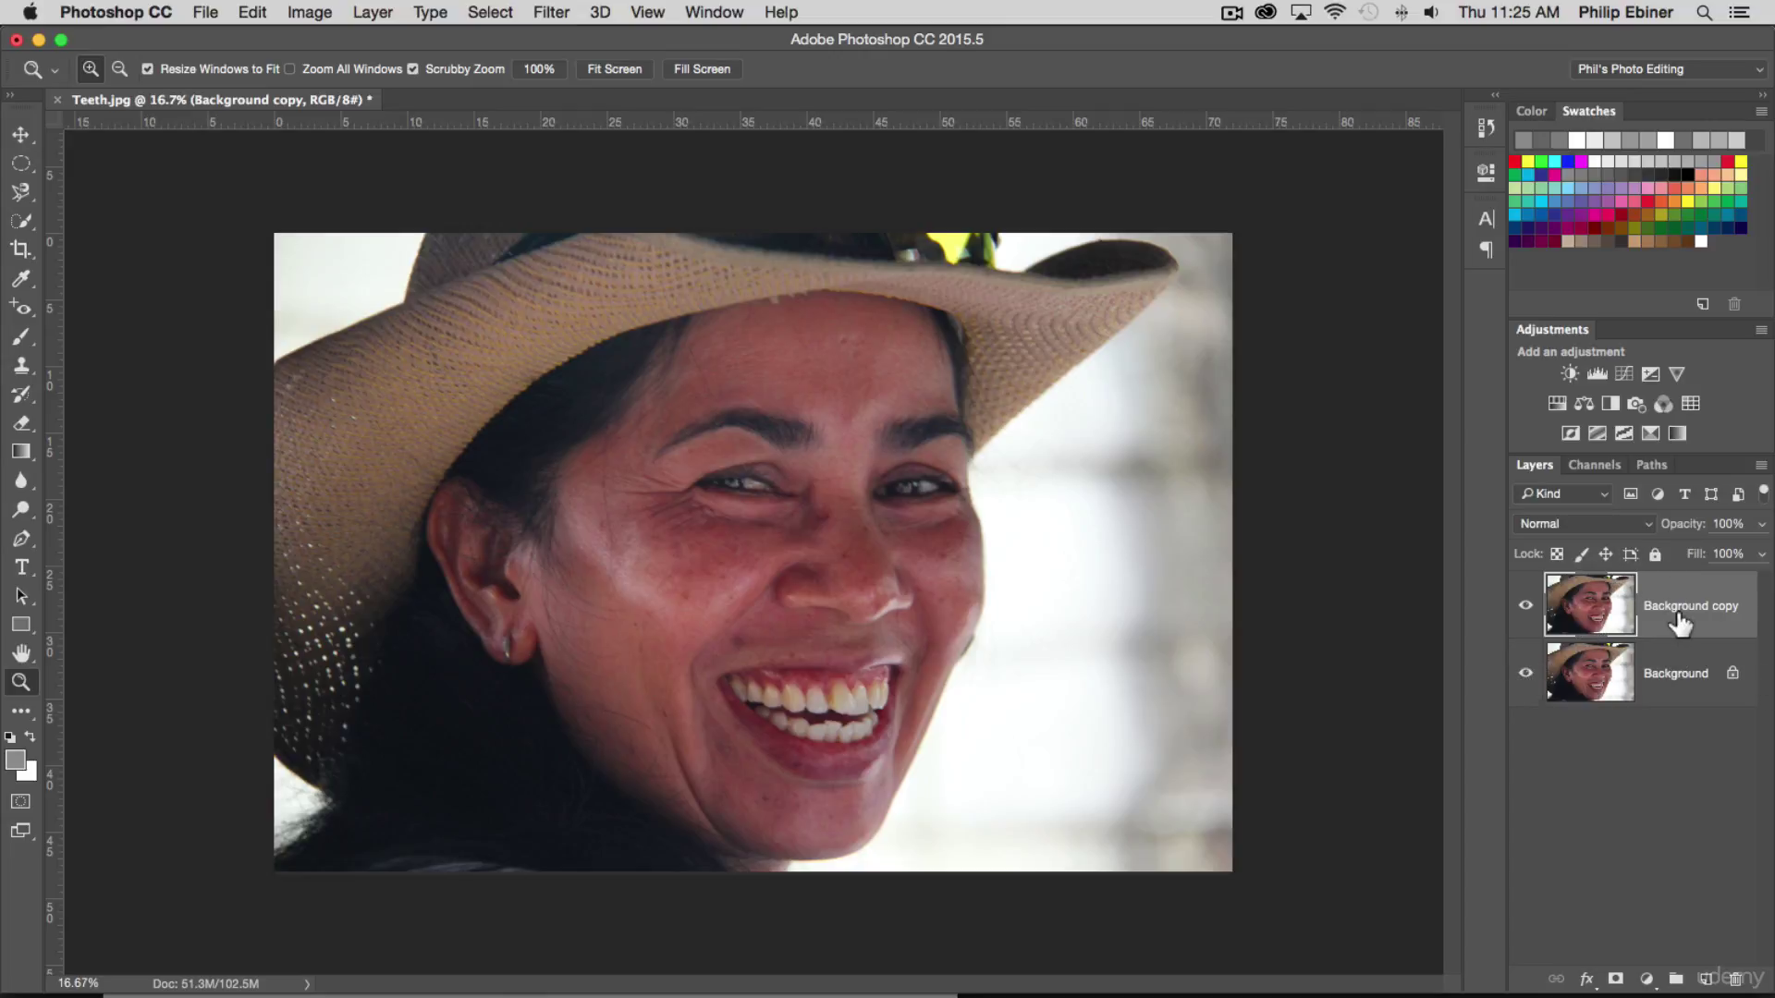
# - Select the upper and lower teeth with the Quick Selection tool on the Background copy layer
pyautogui.click(818, 729)
pyautogui.click(818, 729)
pyautogui.click(903, 702)
pyautogui.click(903, 697)
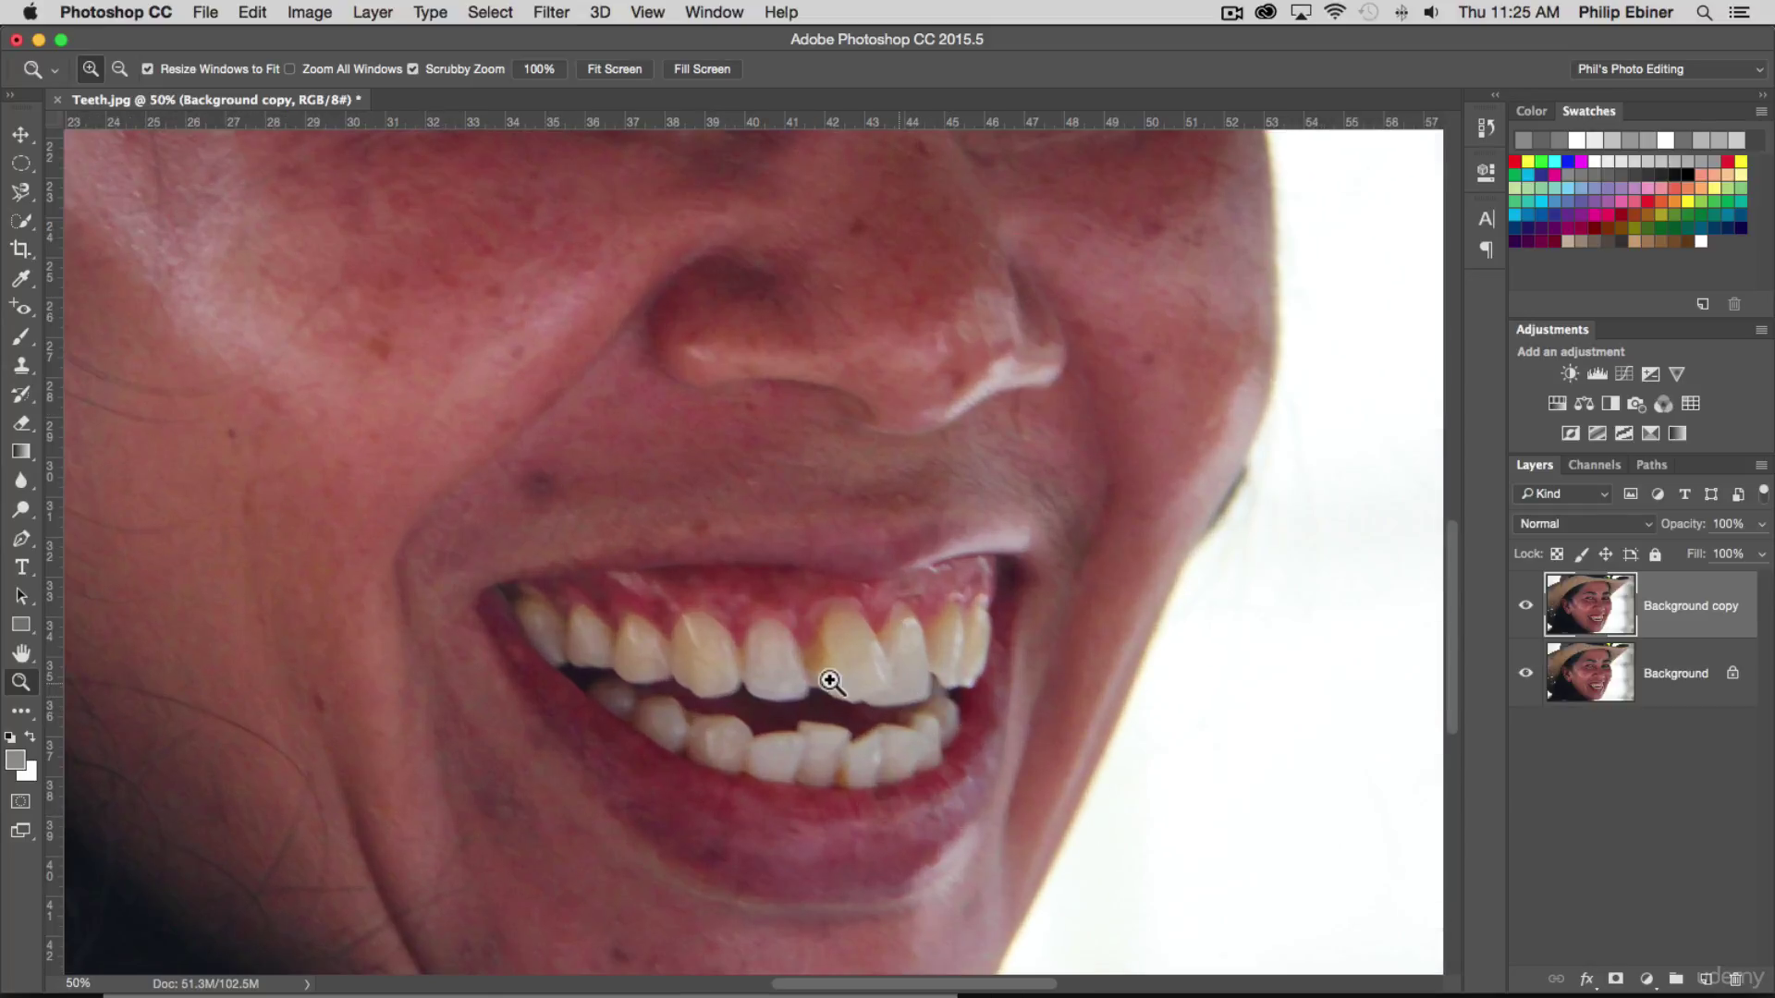
pyautogui.scroll(3, 900, 708)
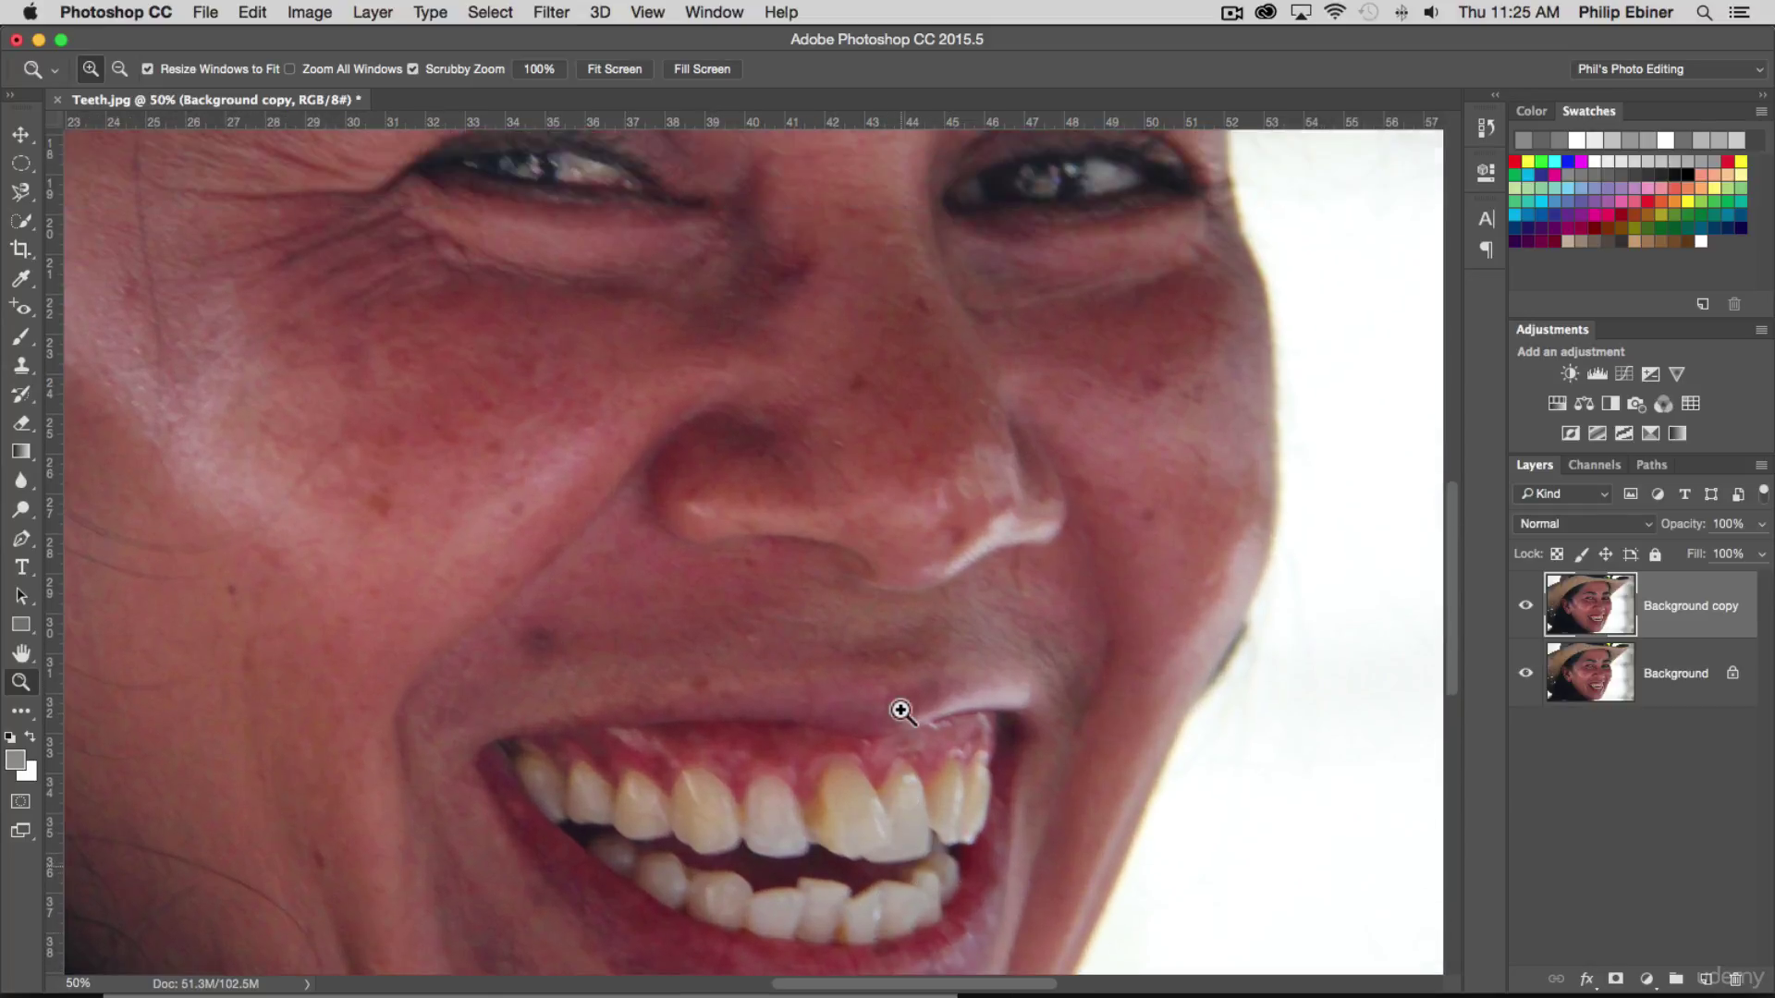
pyautogui.scroll(-3, 901, 712)
pyautogui.click(861, 638)
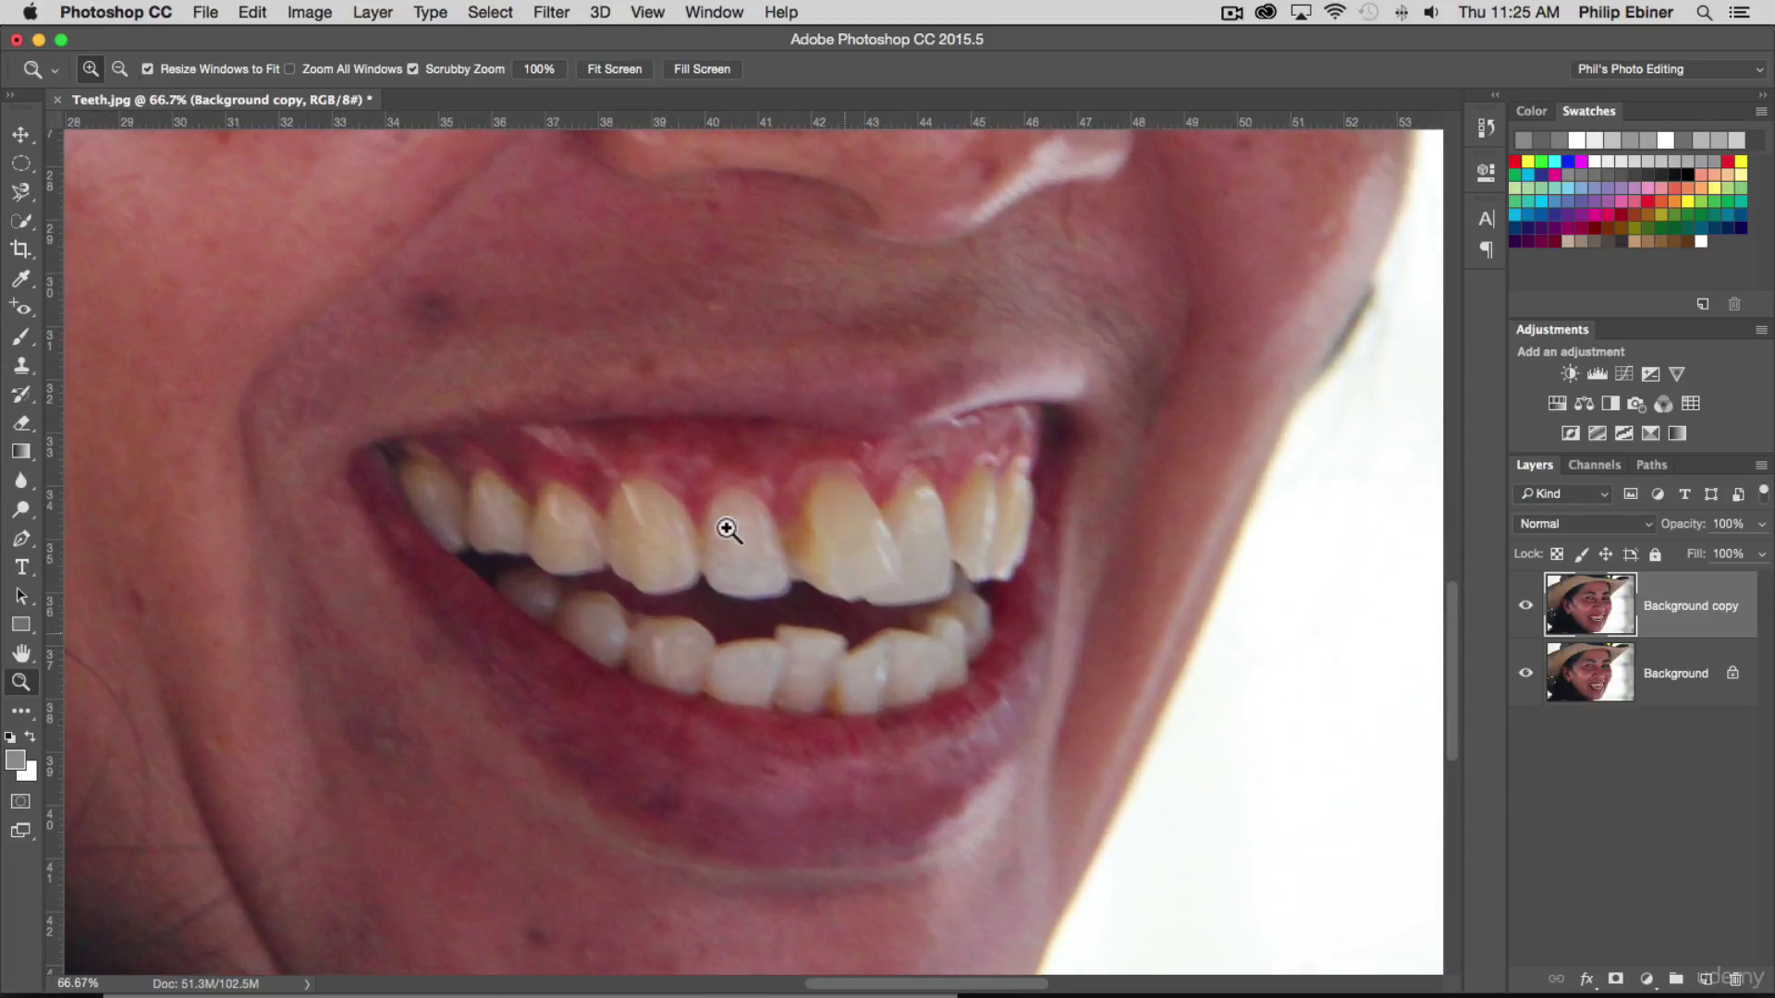
pyautogui.click(24, 220)
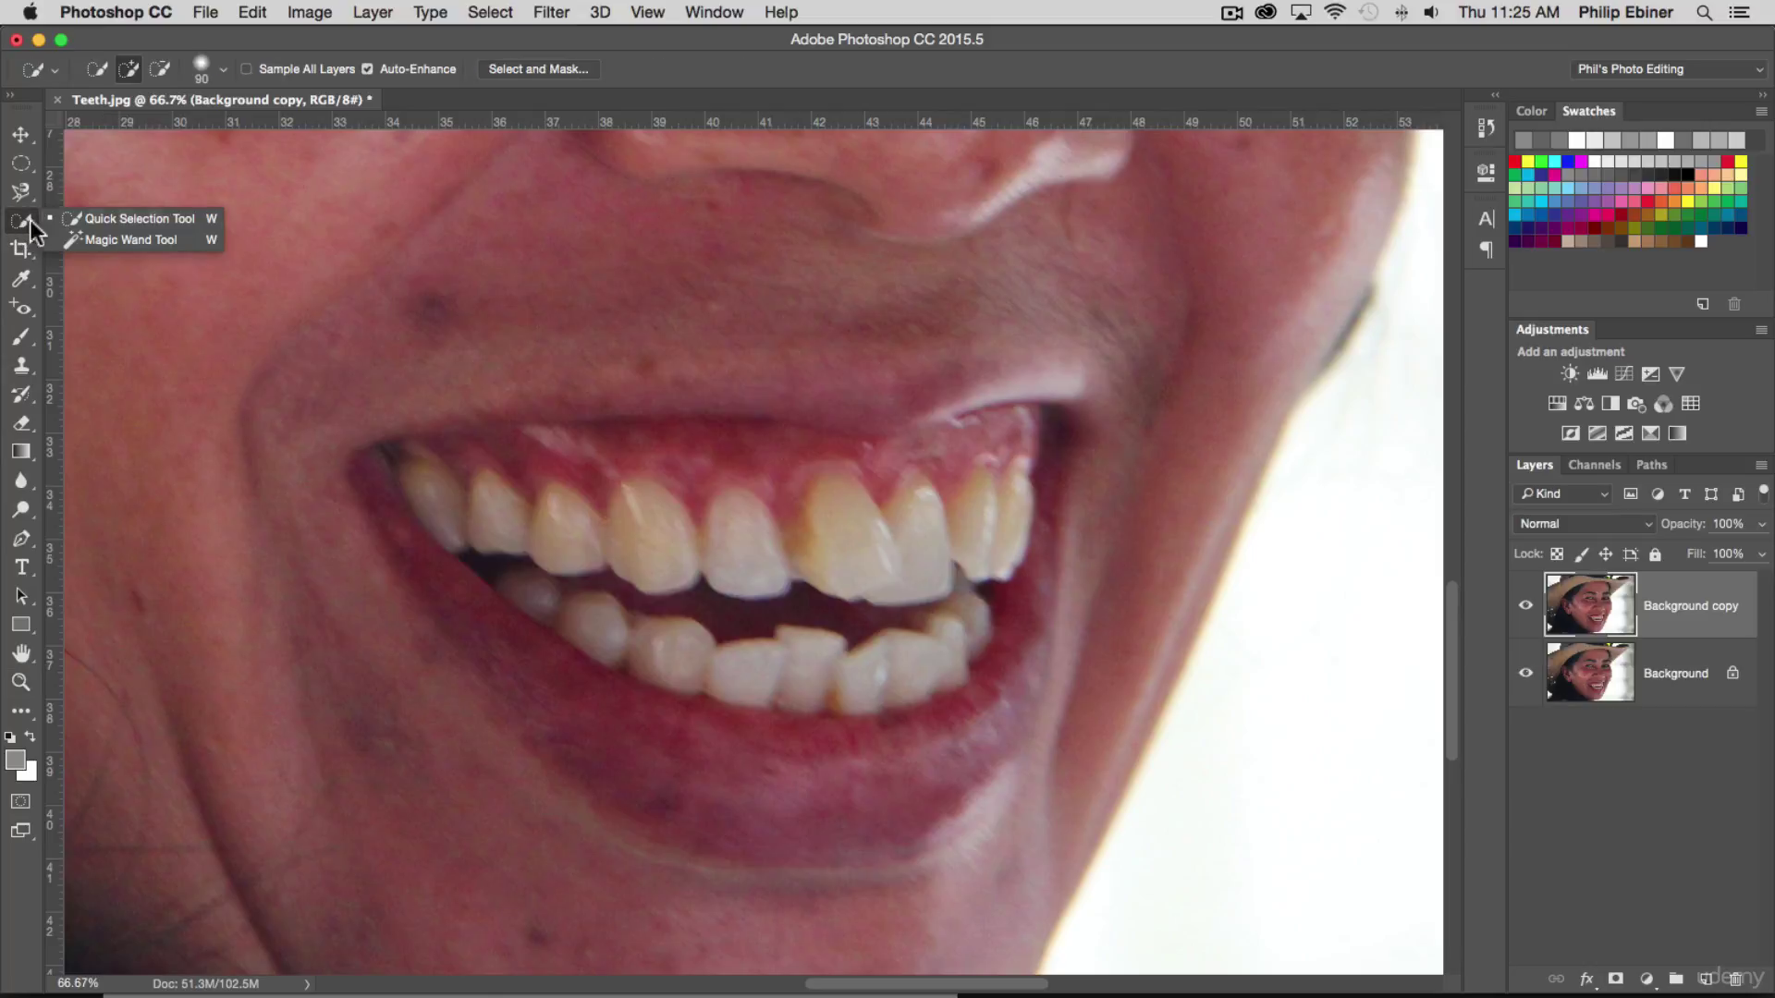
pyautogui.click(118, 219)
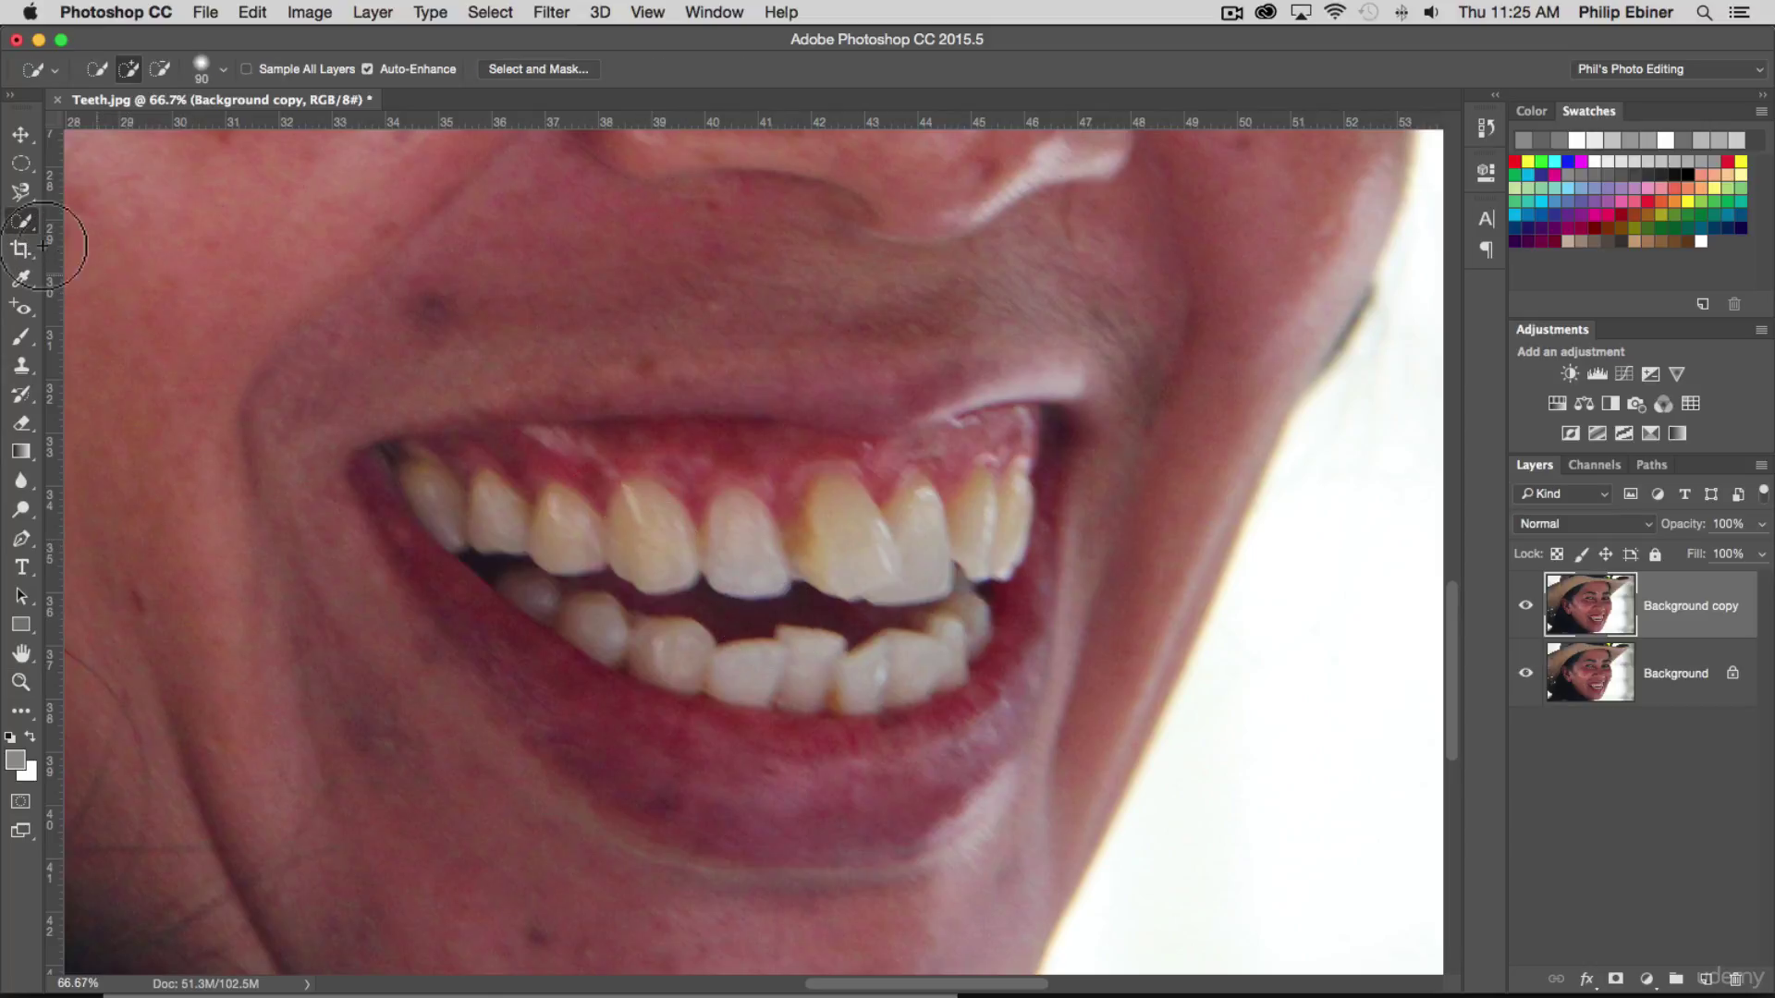
pyautogui.moveTo(660, 541)
pyautogui.mouseDown()
pyautogui.moveTo(925, 544)
pyautogui.moveTo(578, 542)
pyautogui.moveTo(460, 514)
pyautogui.moveTo(530, 527)
pyautogui.moveTo(646, 592)
pyautogui.moveTo(562, 587)
pyautogui.moveTo(669, 633)
pyautogui.moveTo(864, 656)
pyautogui.moveTo(821, 664)
pyautogui.moveTo(826, 679)
pyautogui.moveTo(938, 639)
pyautogui.moveTo(989, 504)
pyautogui.moveTo(915, 500)
pyautogui.moveTo(975, 492)
pyautogui.mouseUp()
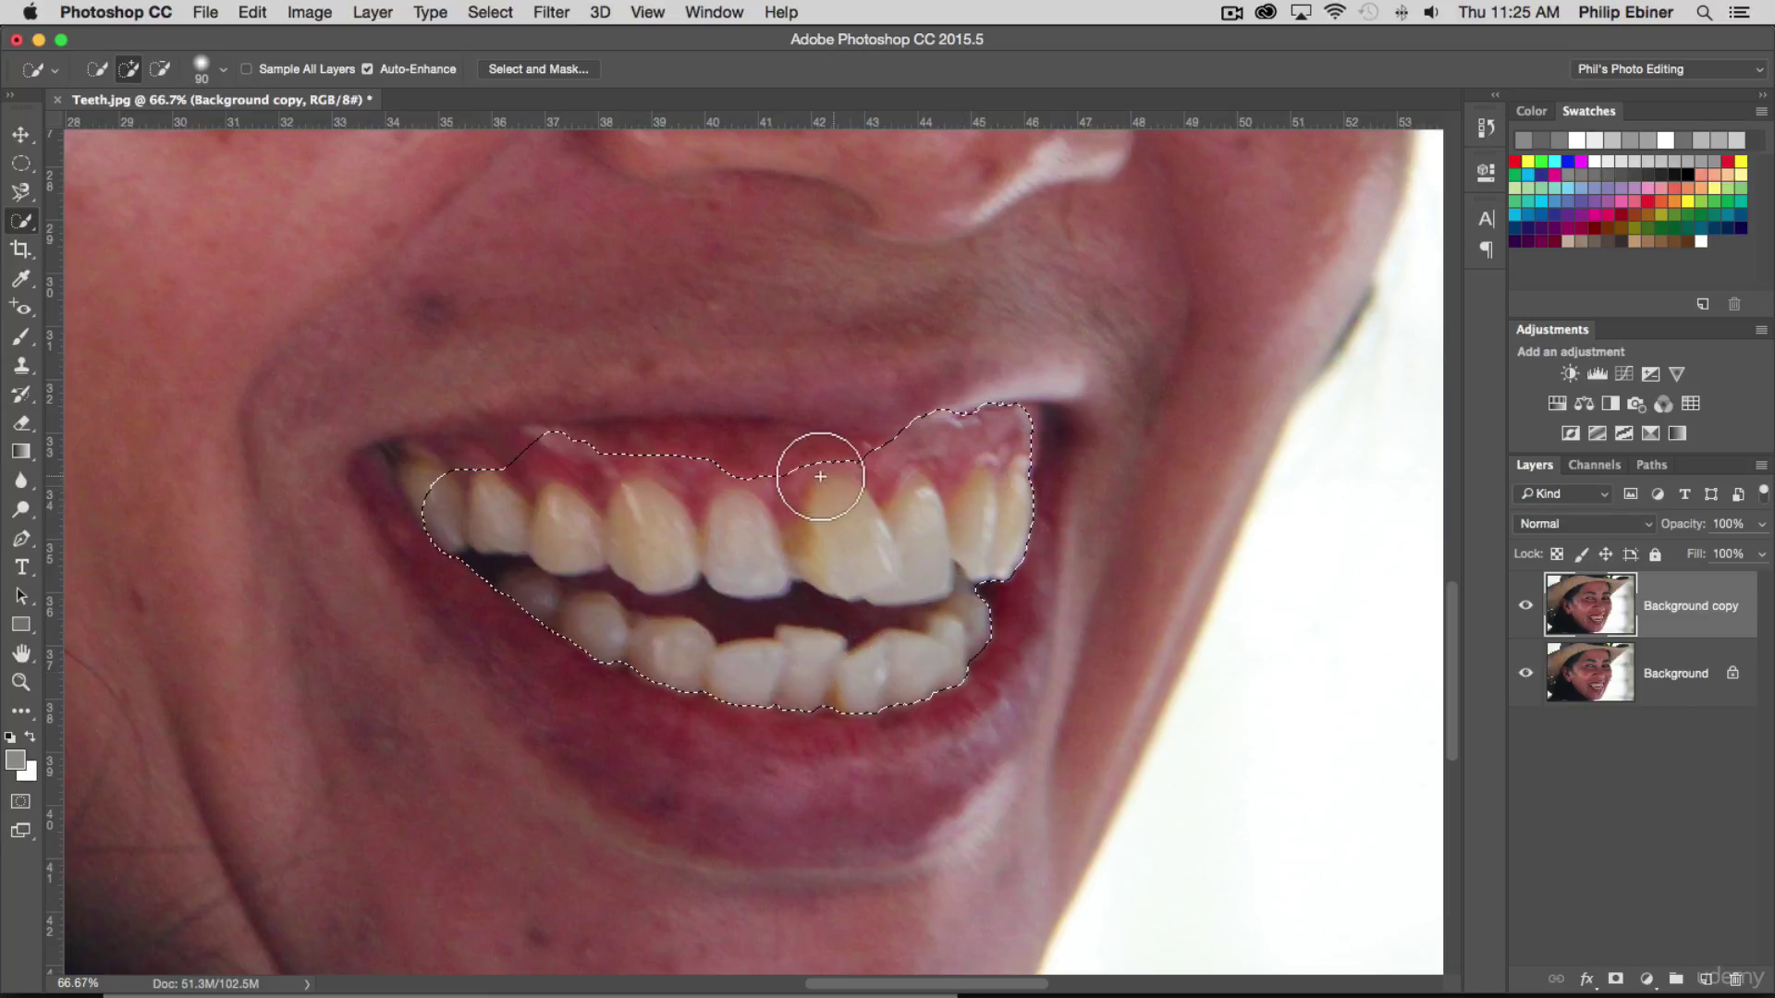
# - Subtract the gums above the upper teeth from the selection and add the missed outermost tooth with a size 45 brush
pyautogui.press('alt')
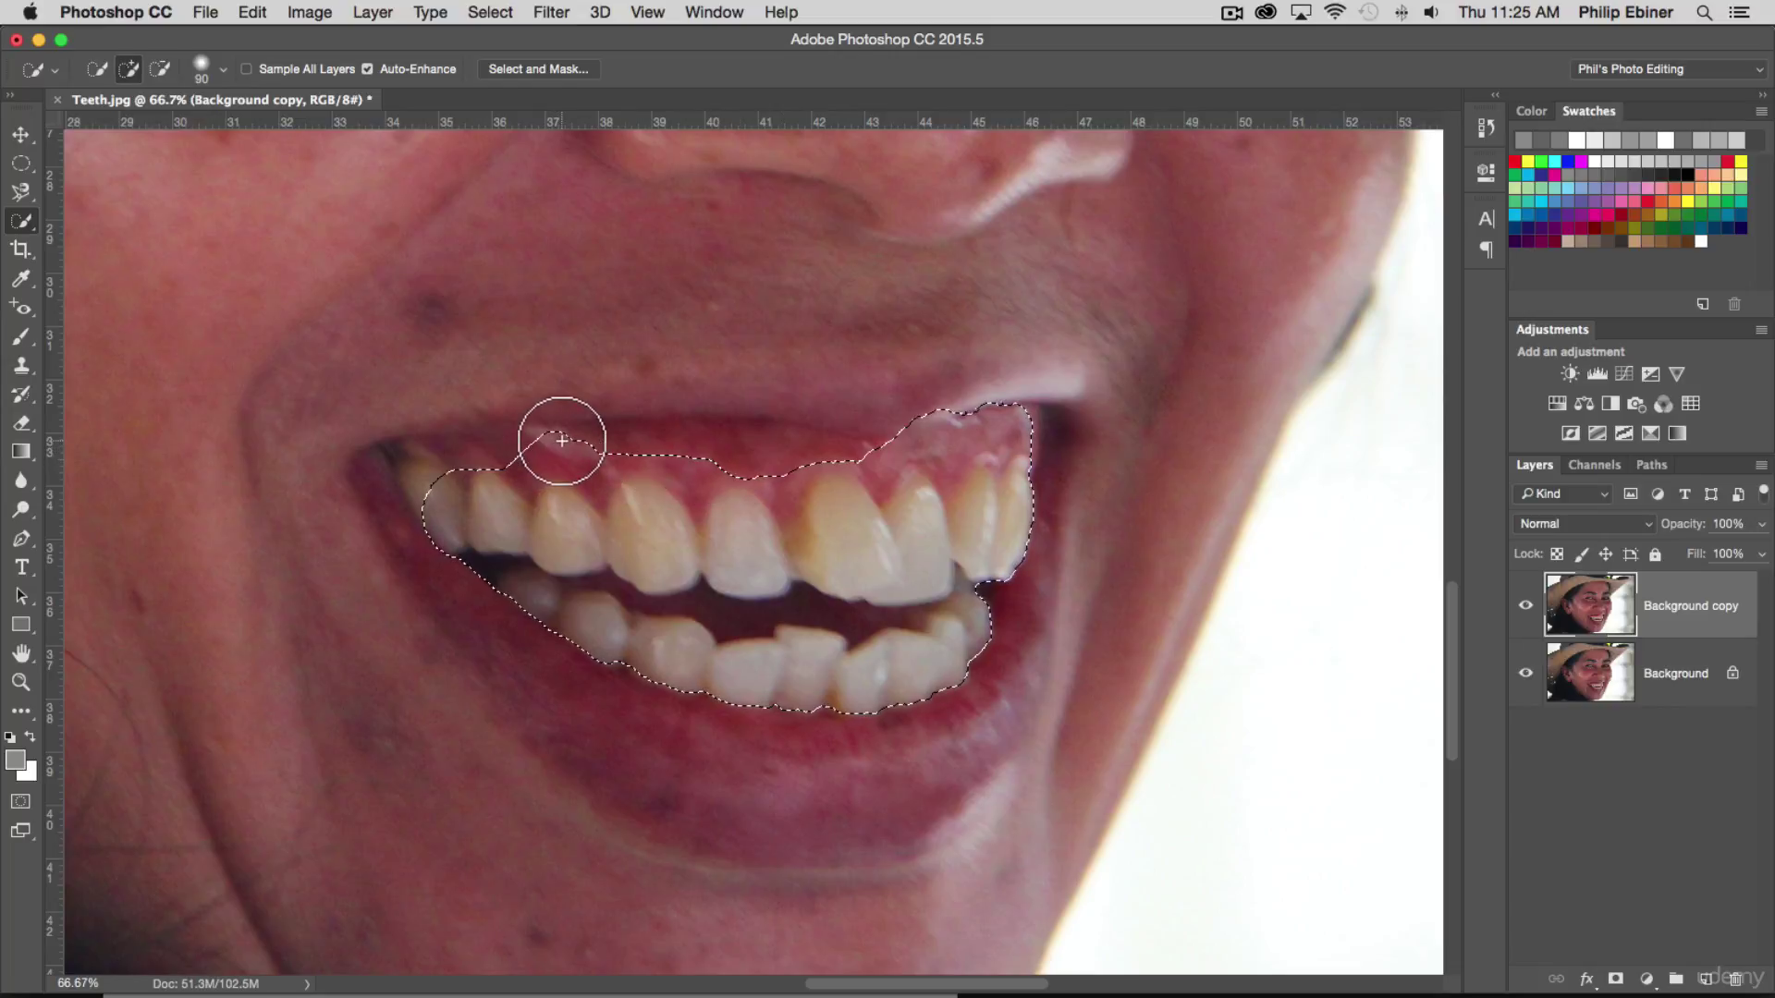
pyautogui.keyDown('alt'); pyautogui.click(567, 441); pyautogui.keyUp('alt')
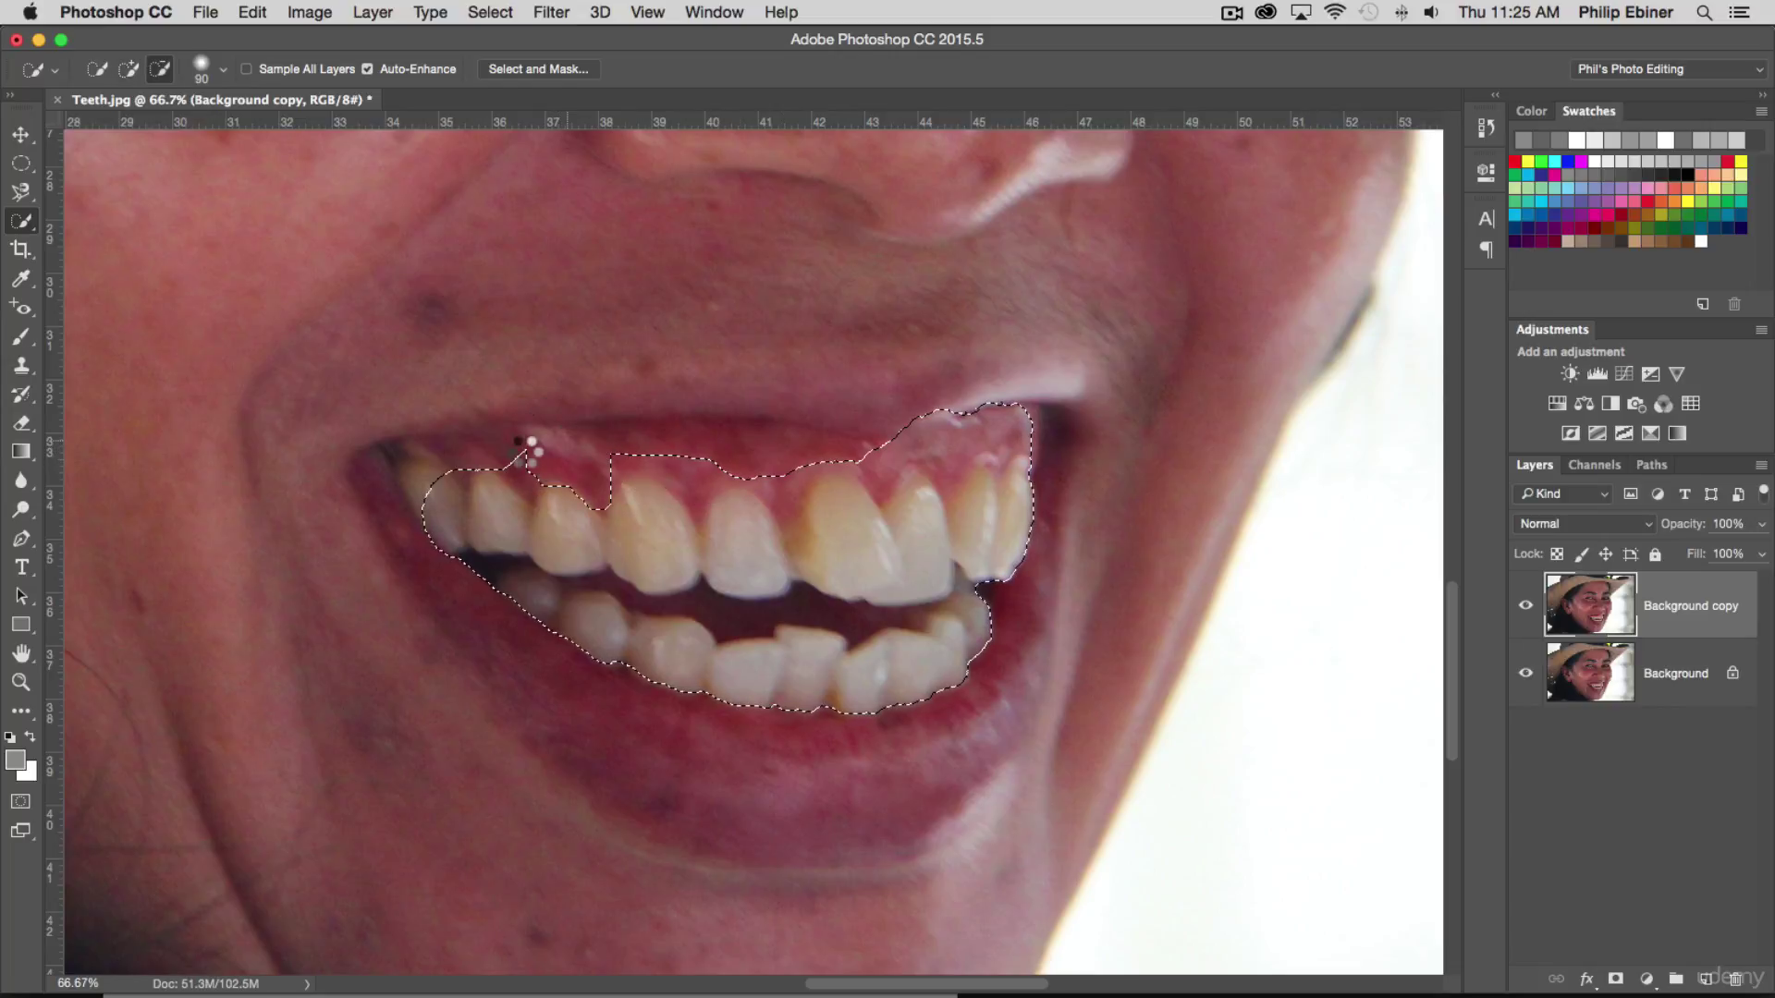
pyautogui.keyDown('alt'); pyautogui.click(535, 441); pyautogui.keyUp('alt')
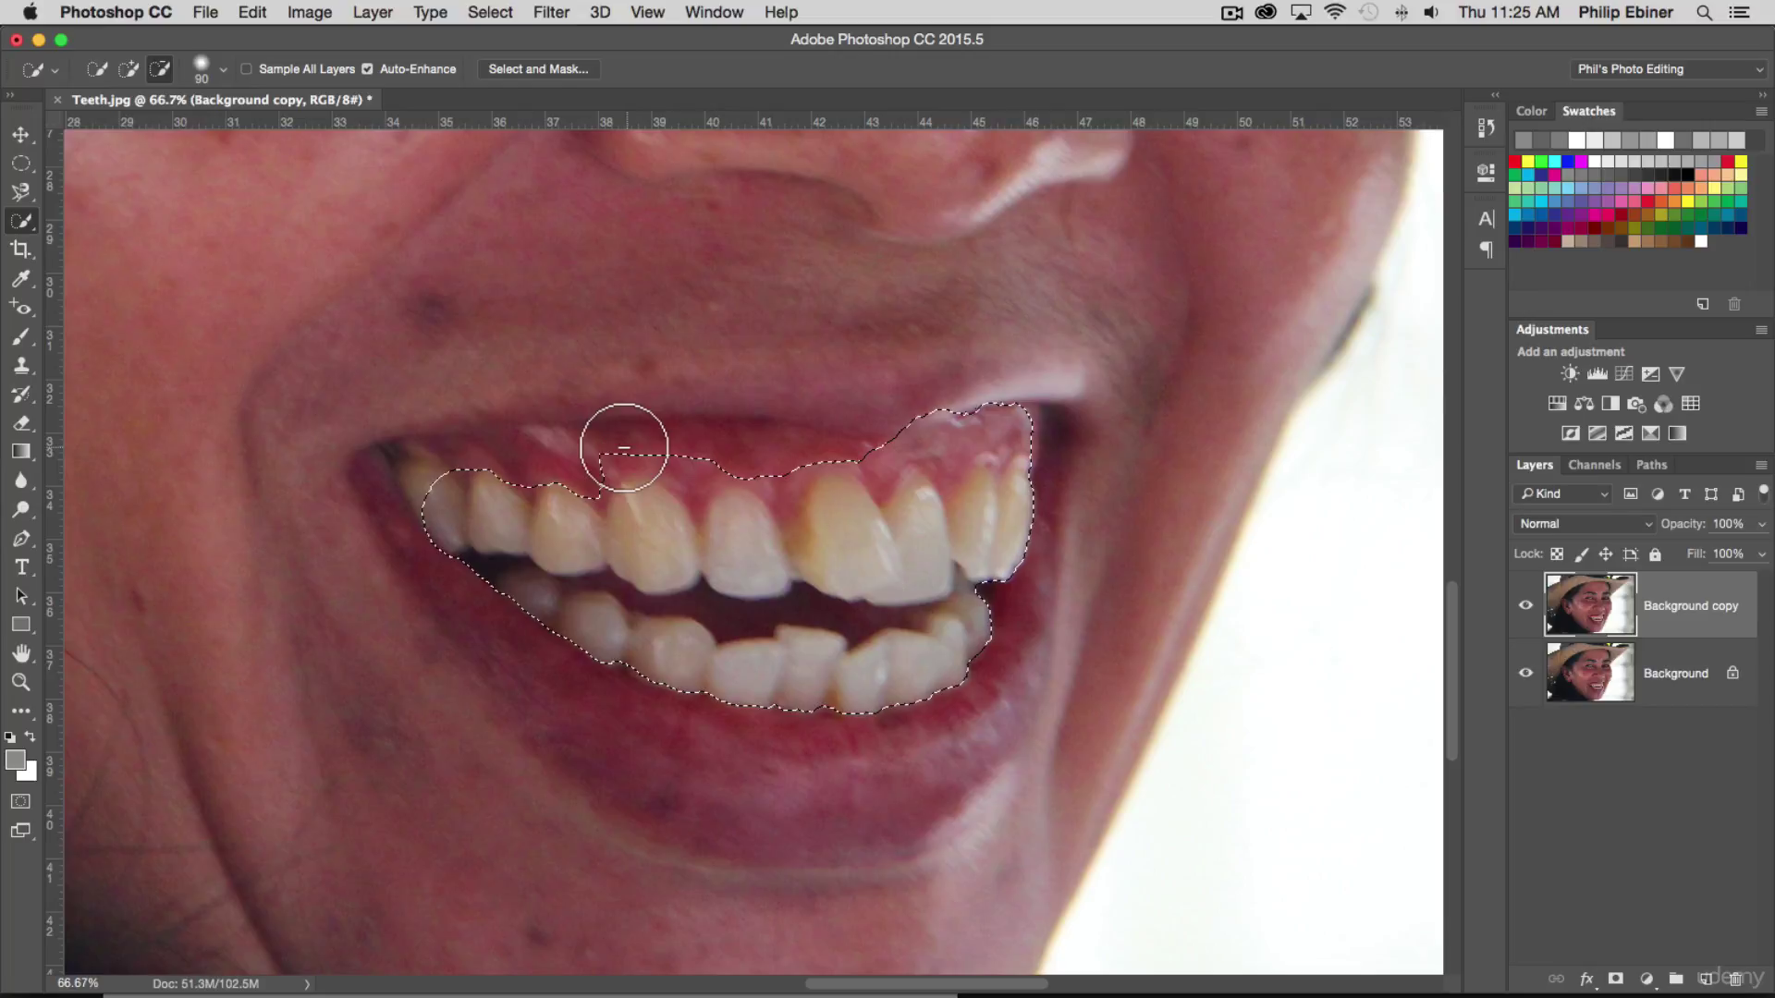
pyautogui.moveTo(624, 448)
pyautogui.mouseDown()
pyautogui.moveTo(666, 425)
pyautogui.moveTo(703, 455)
pyautogui.moveTo(785, 462)
pyautogui.moveTo(896, 425)
pyautogui.moveTo(951, 421)
pyautogui.moveTo(962, 439)
pyautogui.moveTo(1032, 418)
pyautogui.moveTo(933, 450)
pyautogui.moveTo(945, 485)
pyautogui.moveTo(939, 468)
pyautogui.mouseUp()
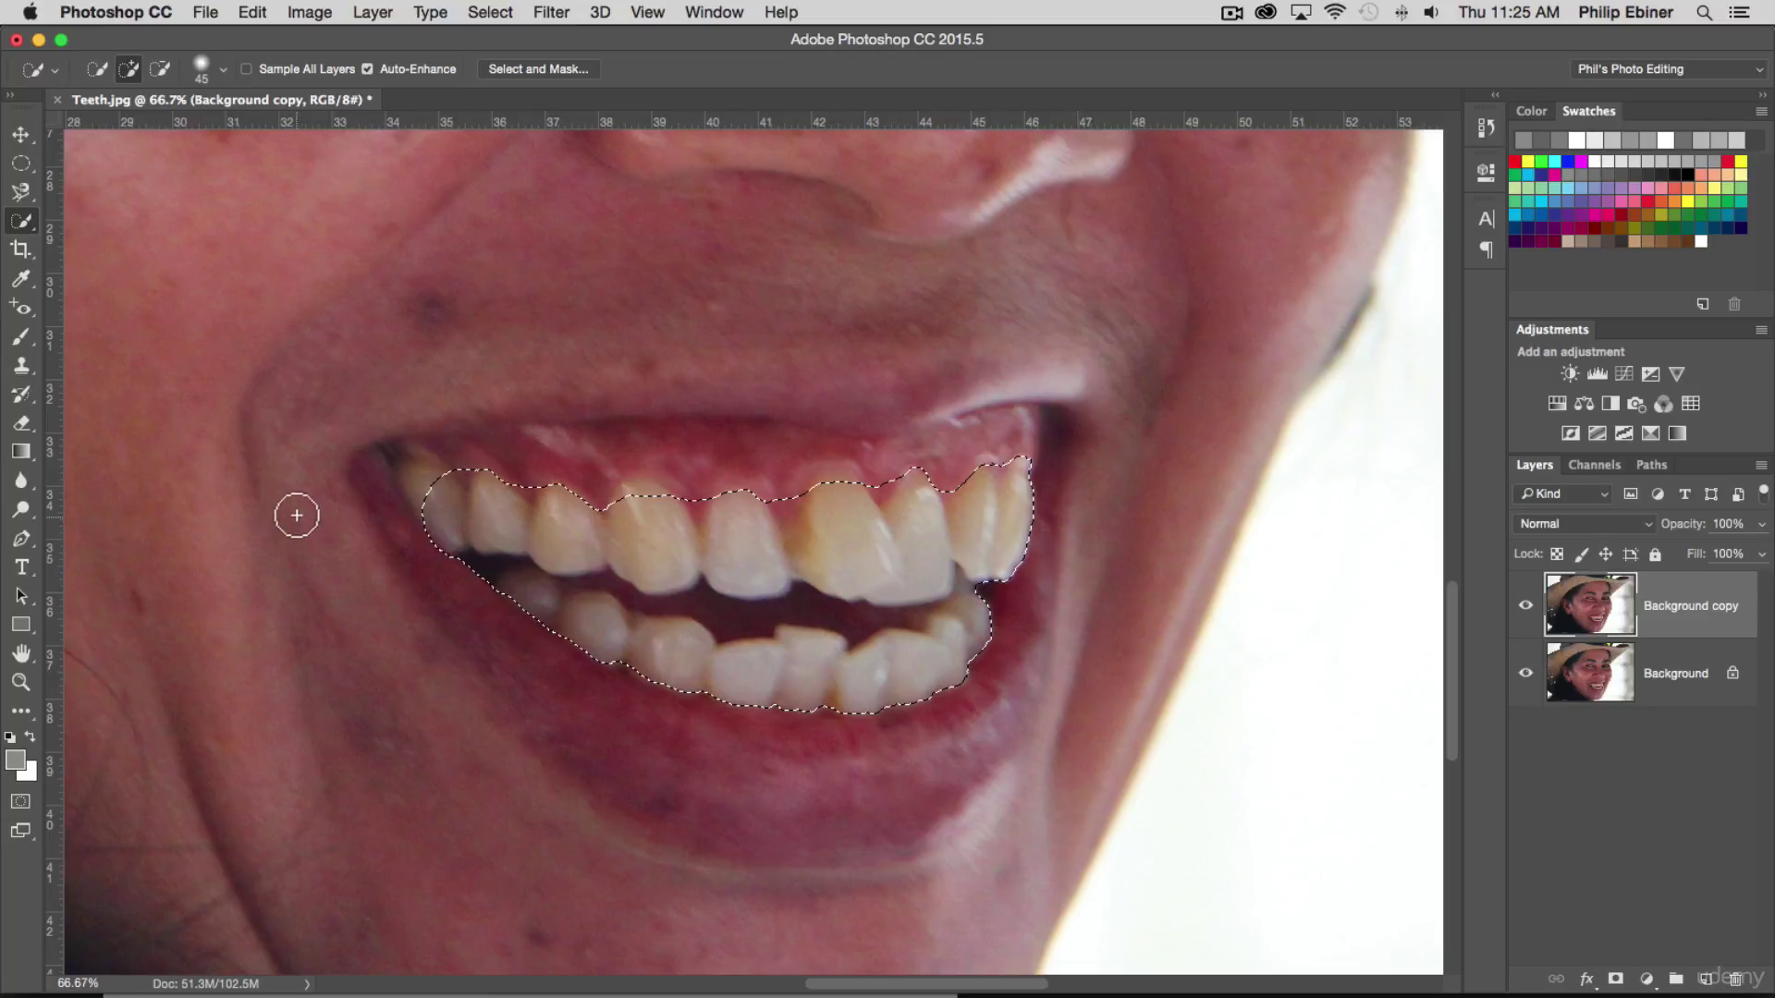
pyautogui.click(416, 482)
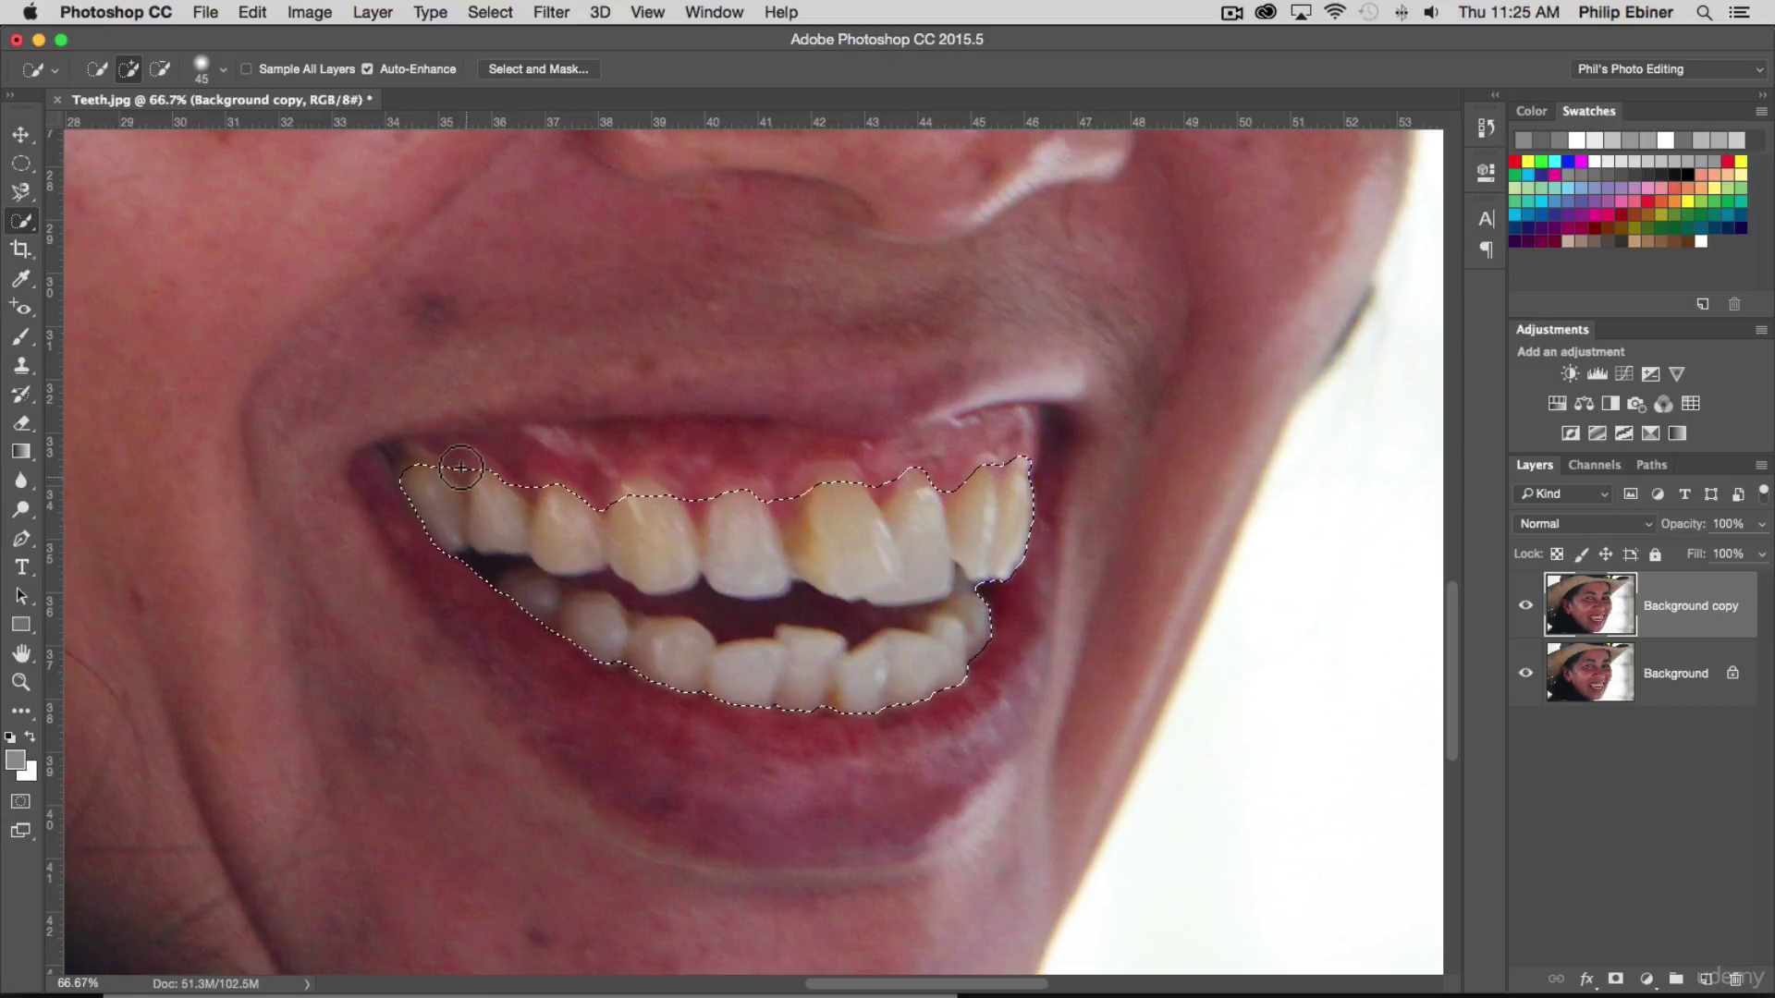
pyautogui.press('alt')
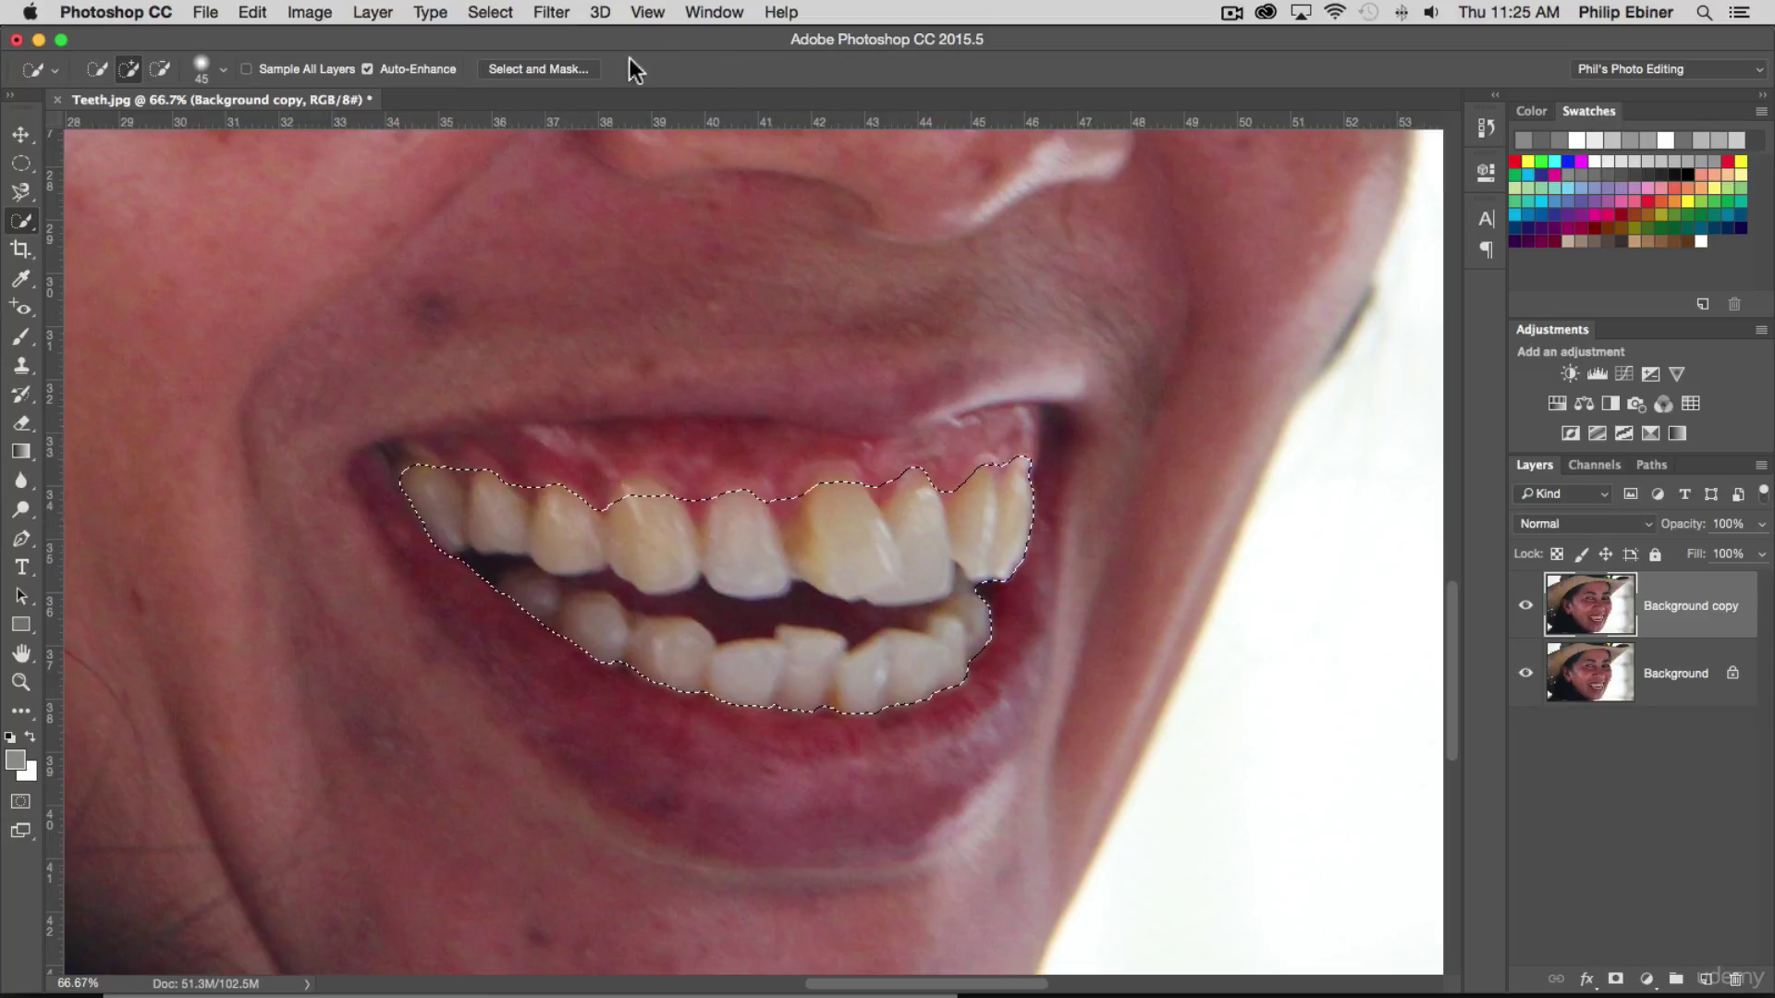
# - Open the teeth selection in Select and Mask and preview it with the On White view
pyautogui.click(539, 70)
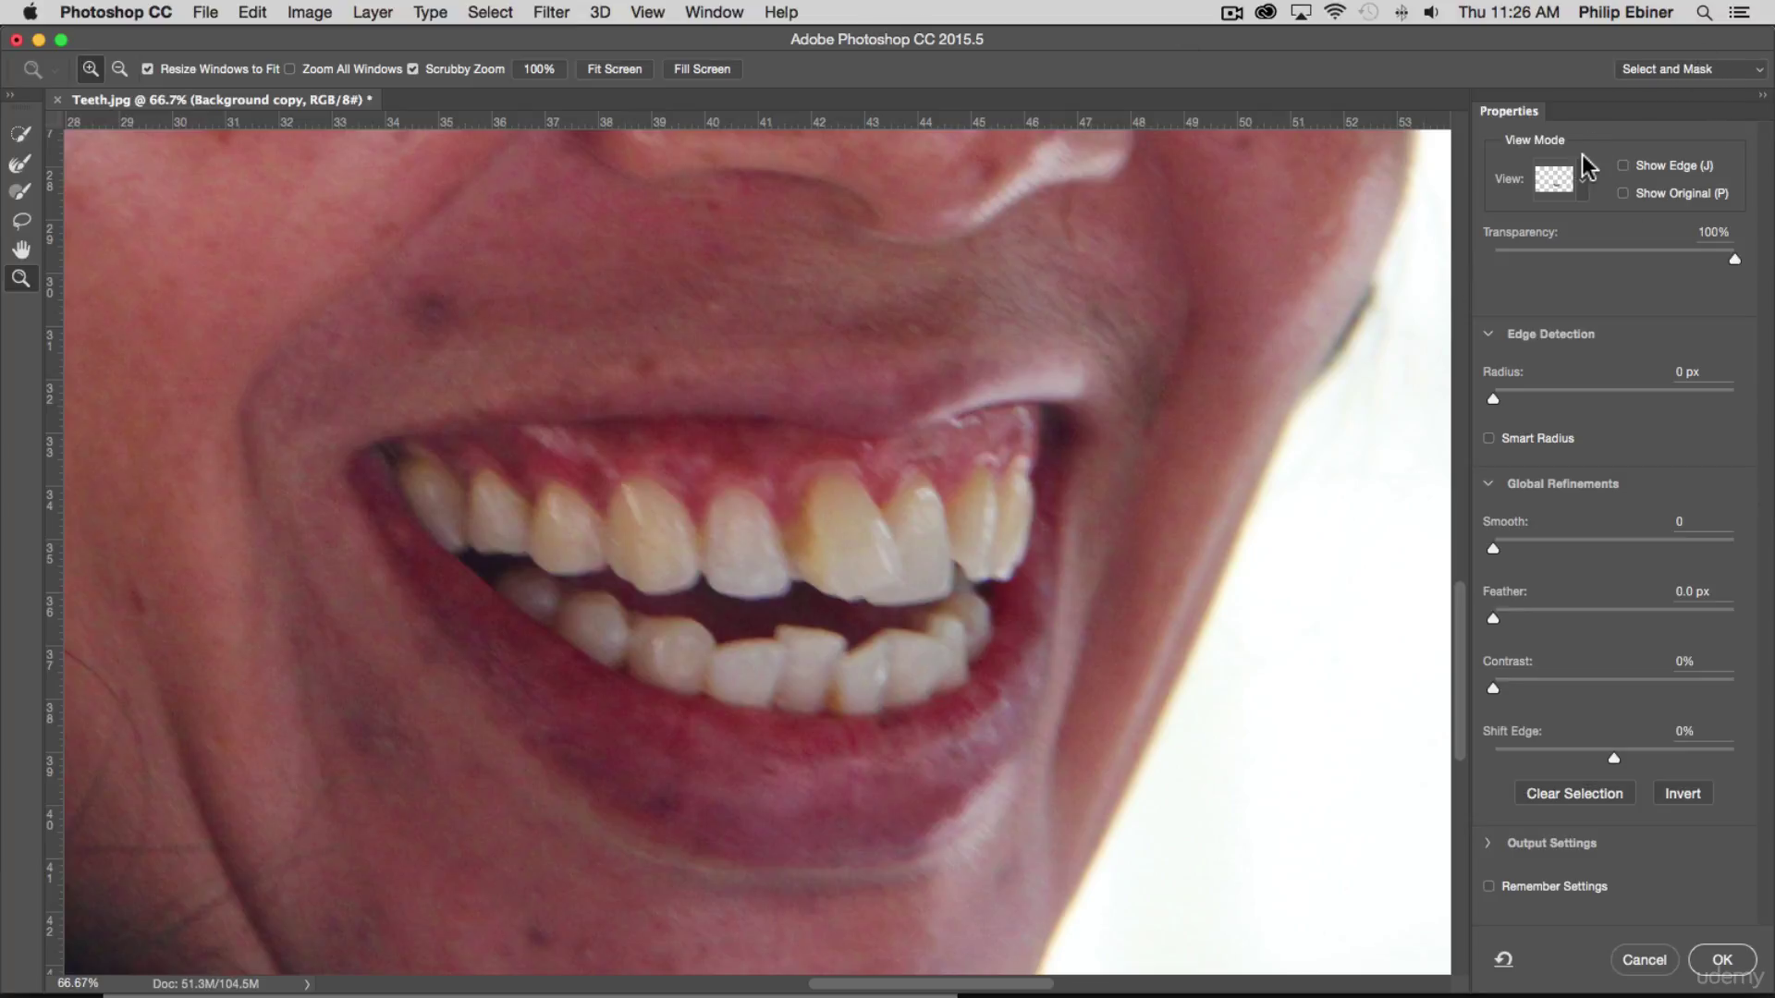
pyautogui.click(1584, 185)
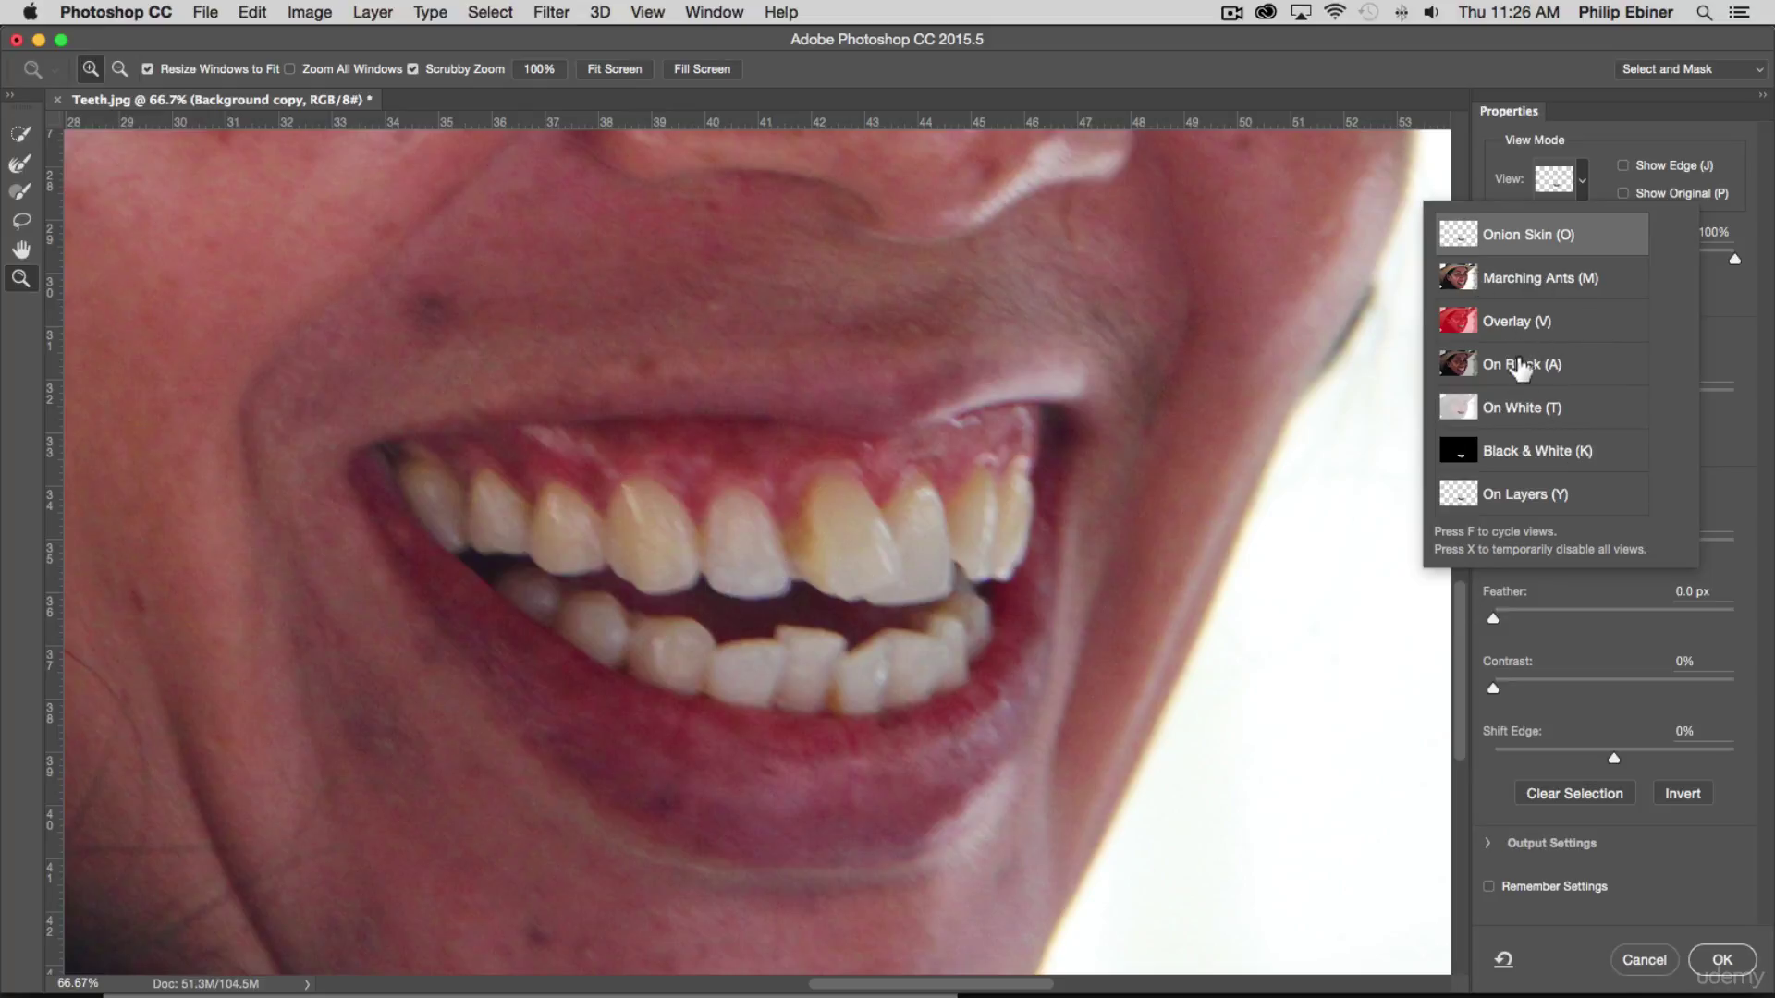
pyautogui.click(1521, 410)
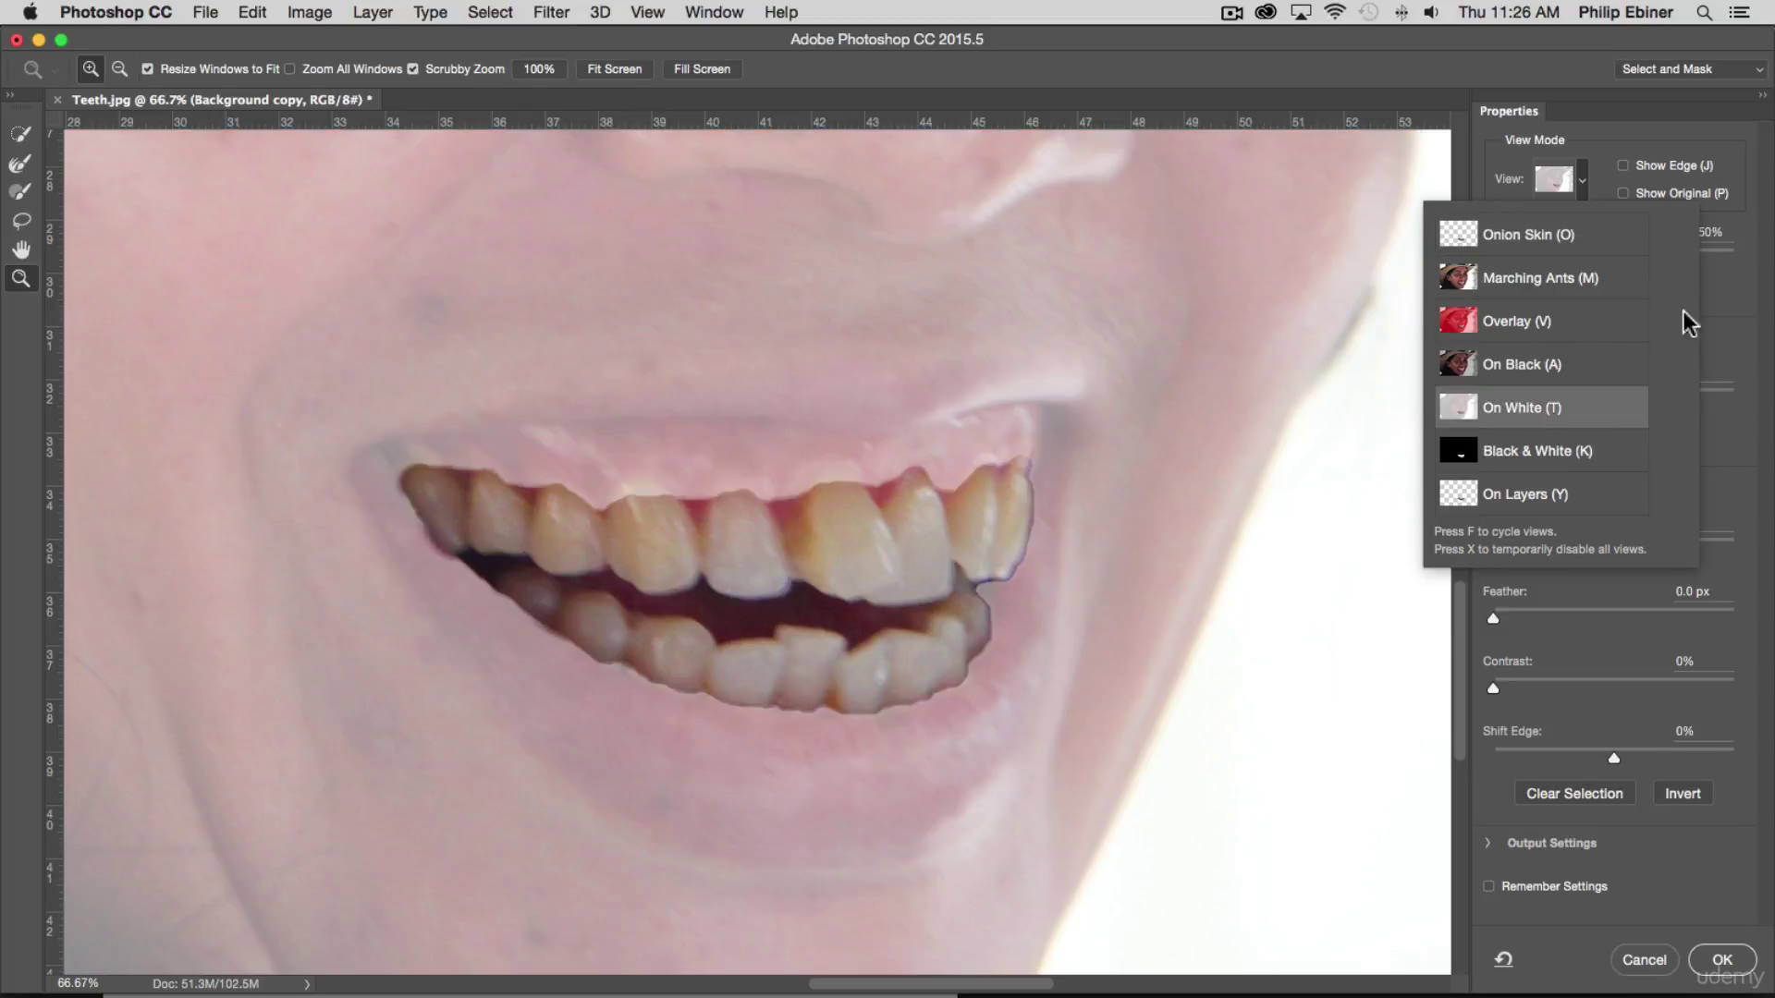
pyautogui.click(1734, 292)
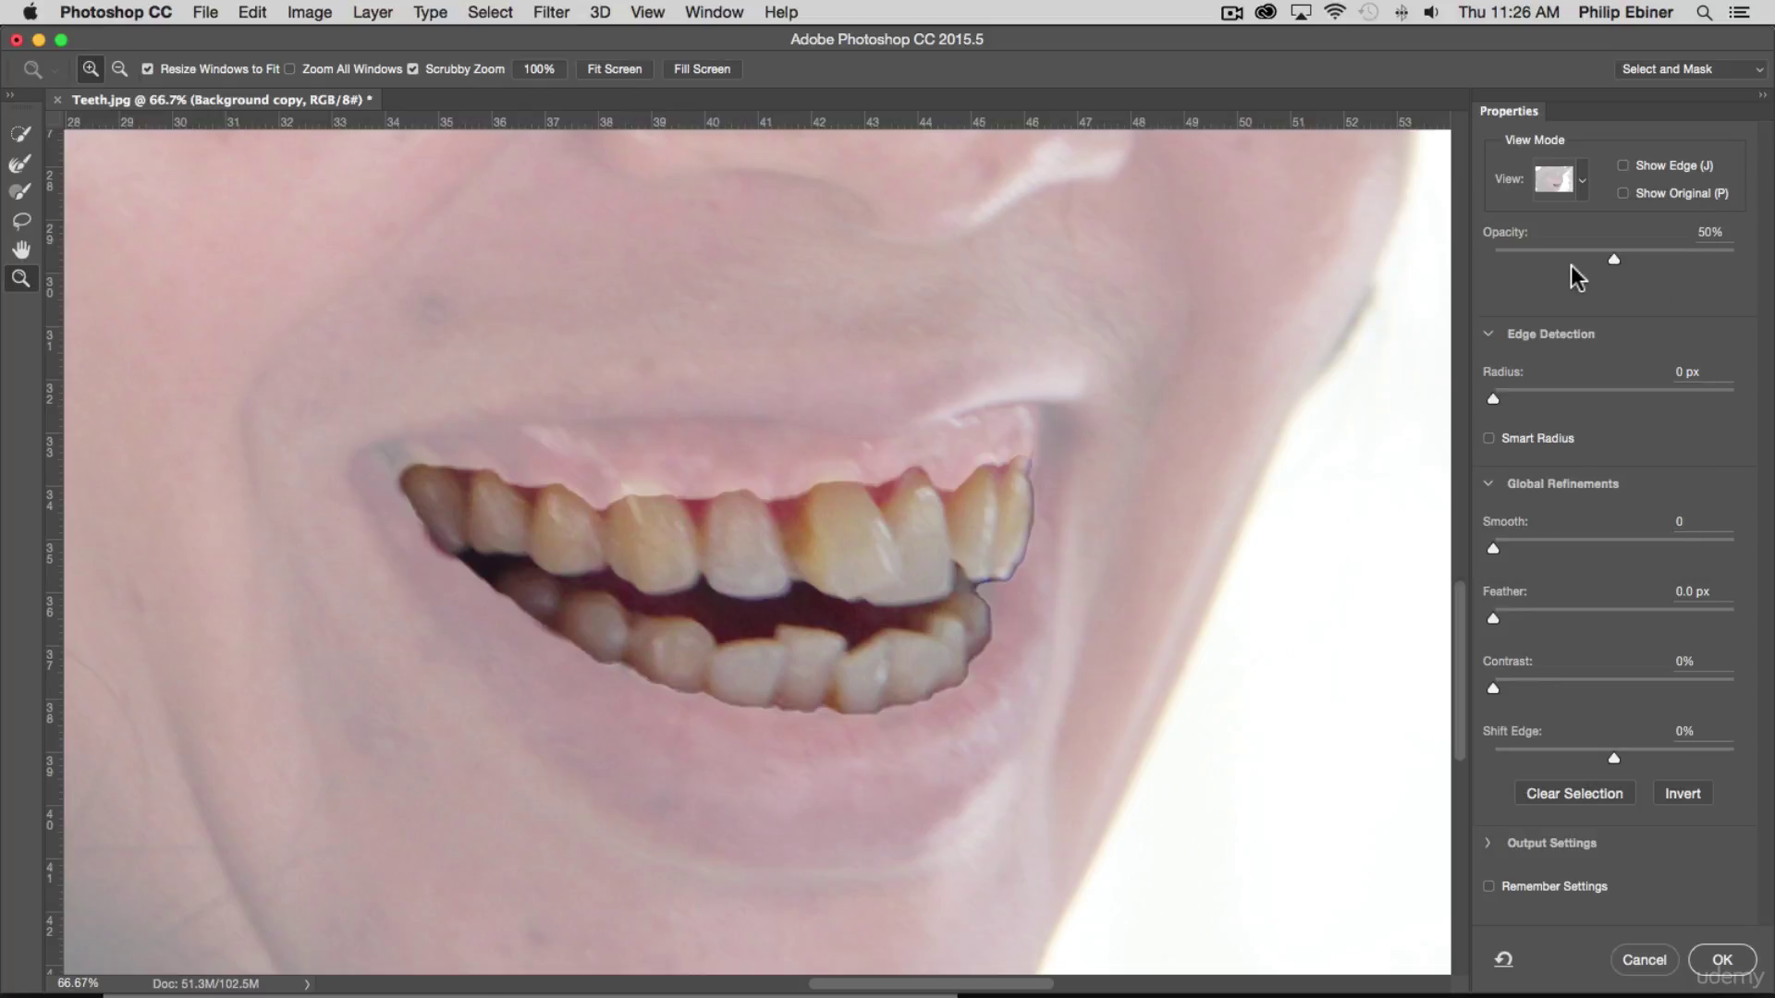
# - Refine the selection edge with Radius 3 px, Smooth 9, Feather 2.0 px and Contrast 36%
pyautogui.click(1488, 438)
pyautogui.moveTo(1493, 398); pyautogui.dragTo(1530, 403)
pyautogui.press('super+z')
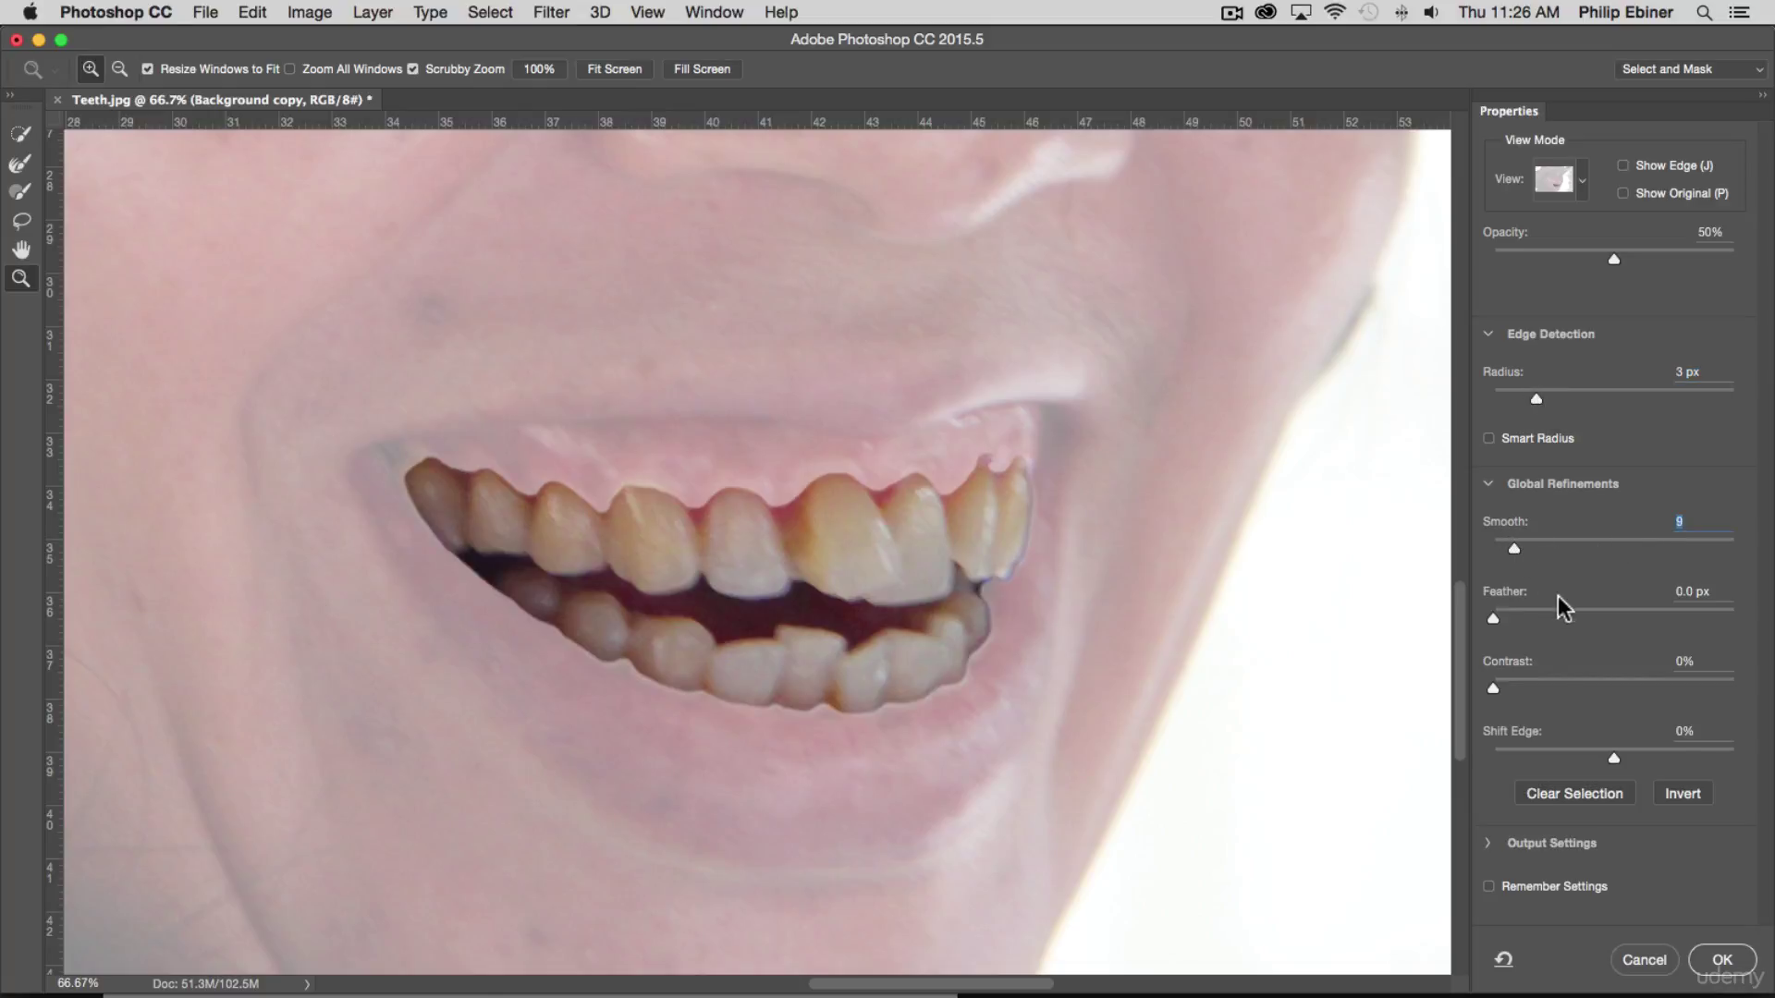
pyautogui.moveTo(1532, 610); pyautogui.dragTo(1518, 614)
pyautogui.moveTo(1496, 689); pyautogui.dragTo(1577, 689)
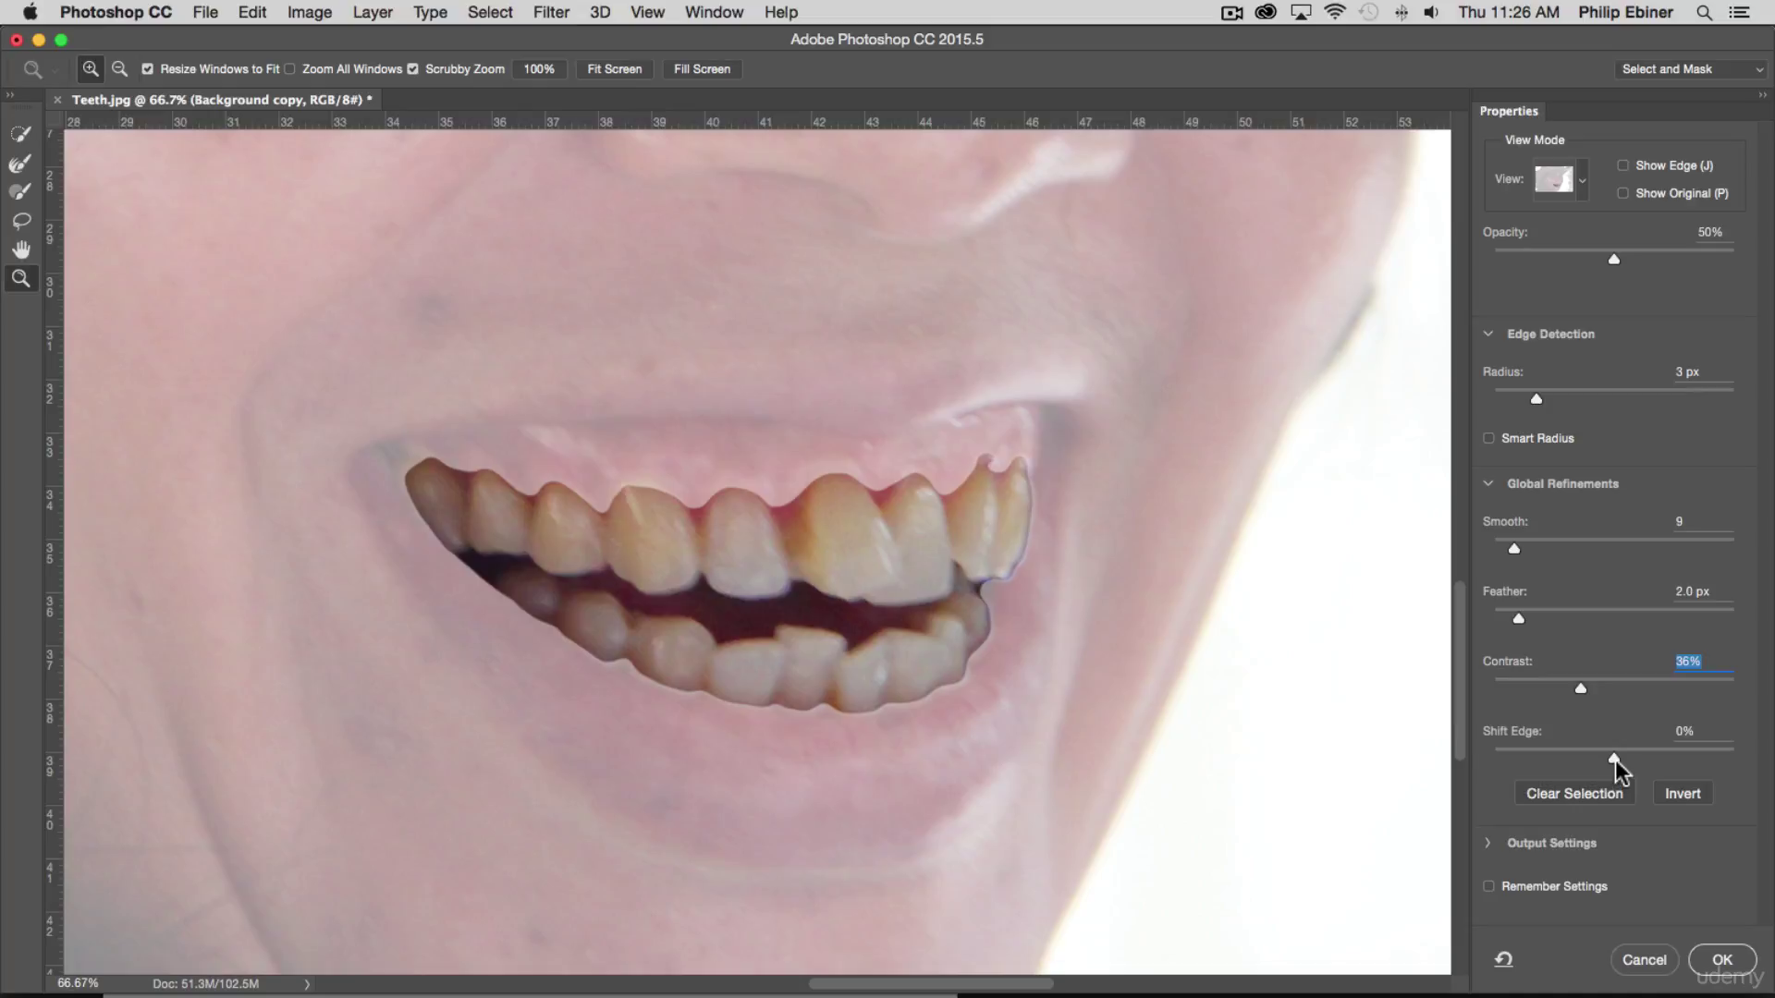
# - Set Feather to 3.4 px, Shift Edge to -11% and Radius to 10 px, and apply the edge refinement
pyautogui.moveTo(1616, 759); pyautogui.dragTo(1606, 757)
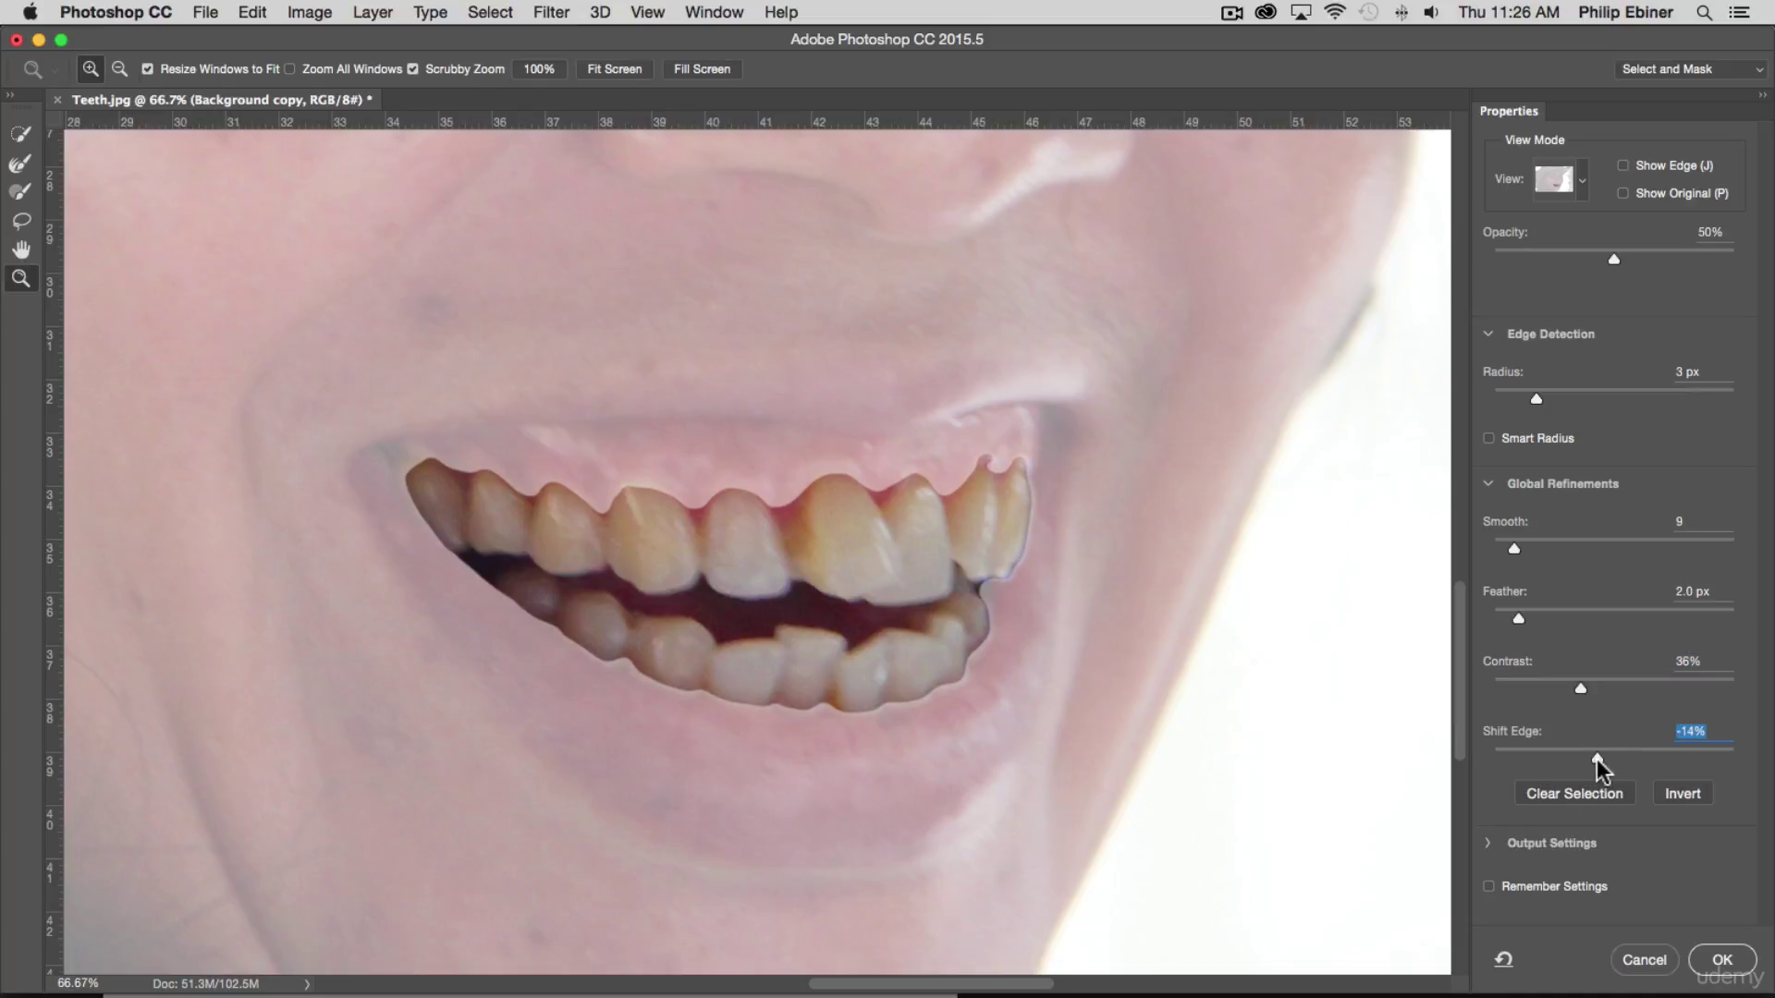
pyautogui.moveTo(1588, 751); pyautogui.dragTo(1568, 752)
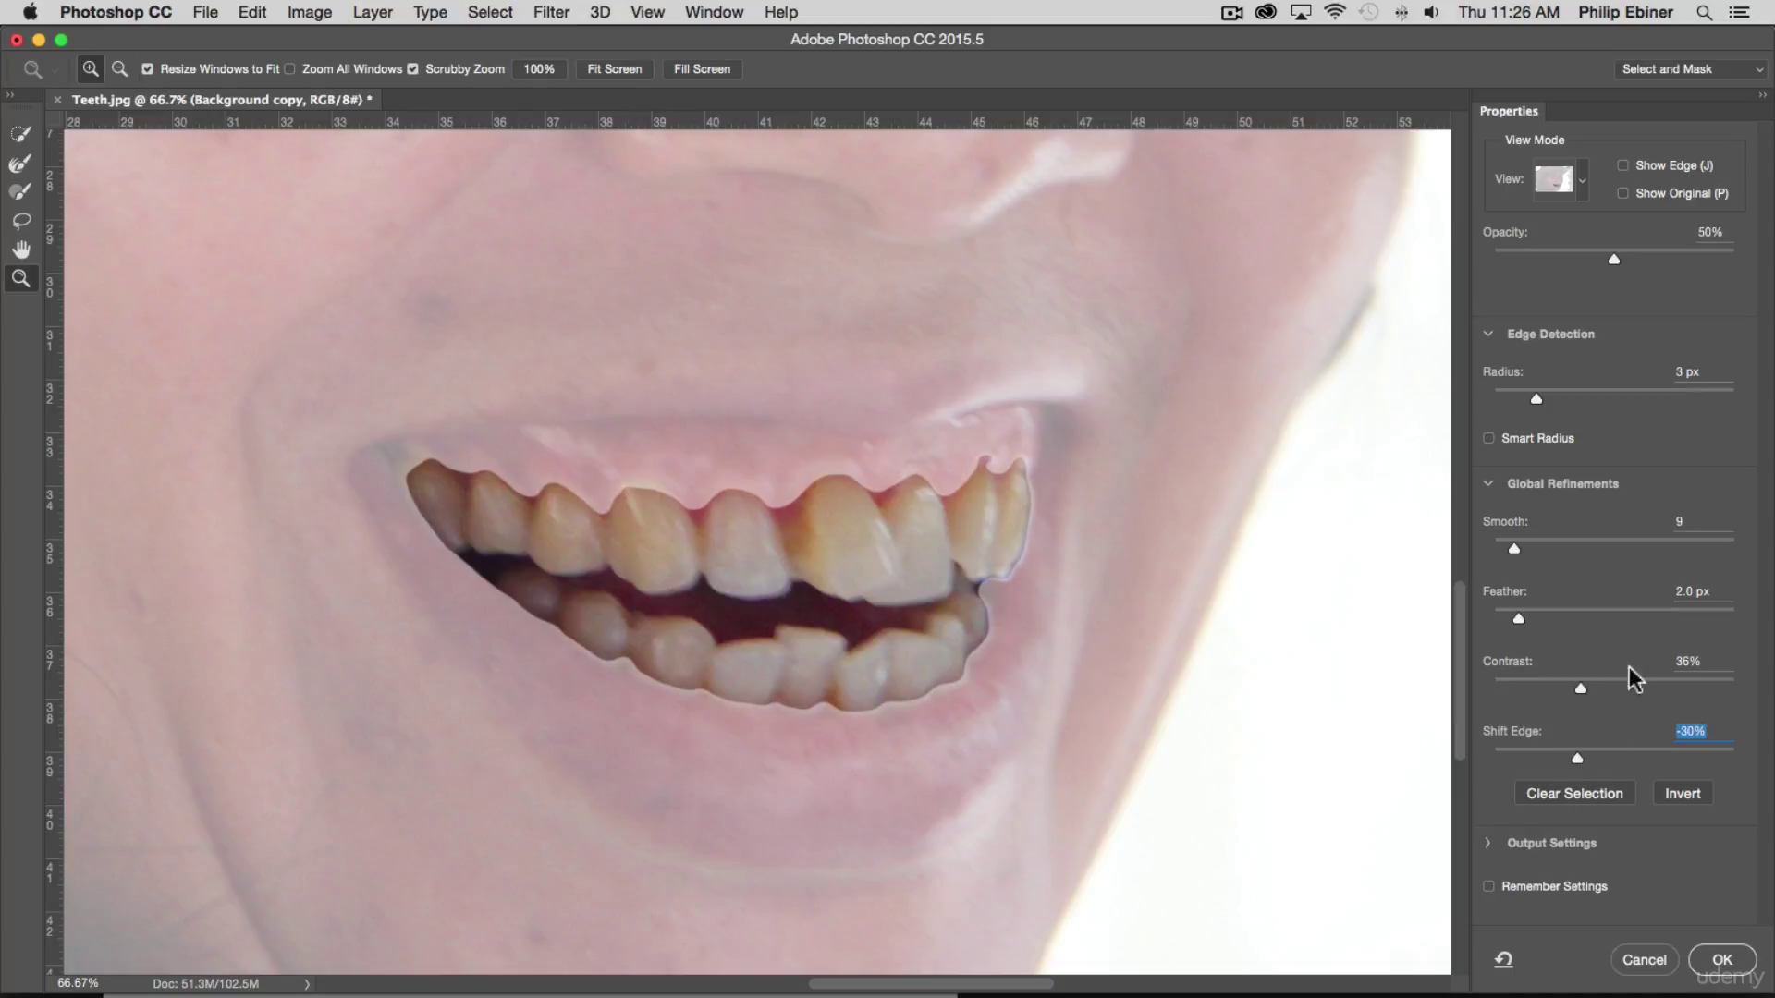
pyautogui.moveTo(1527, 624); pyautogui.dragTo(1536, 612)
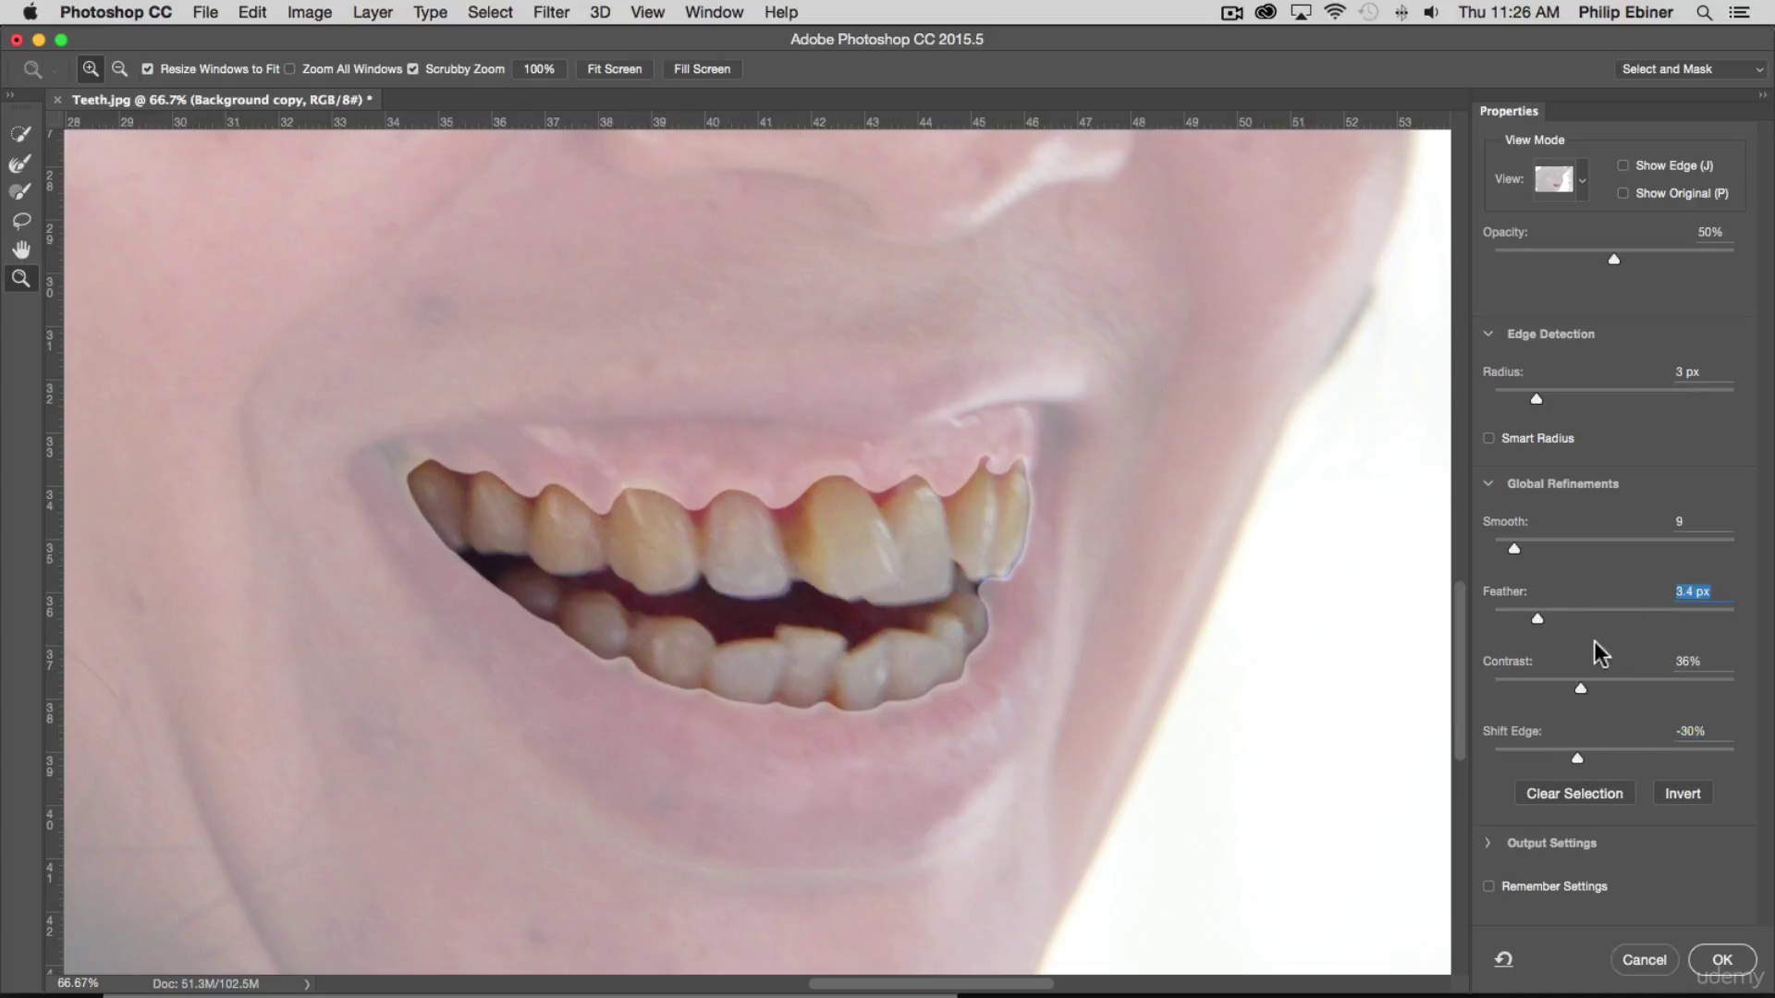
pyautogui.moveTo(1577, 759); pyautogui.dragTo(1601, 754)
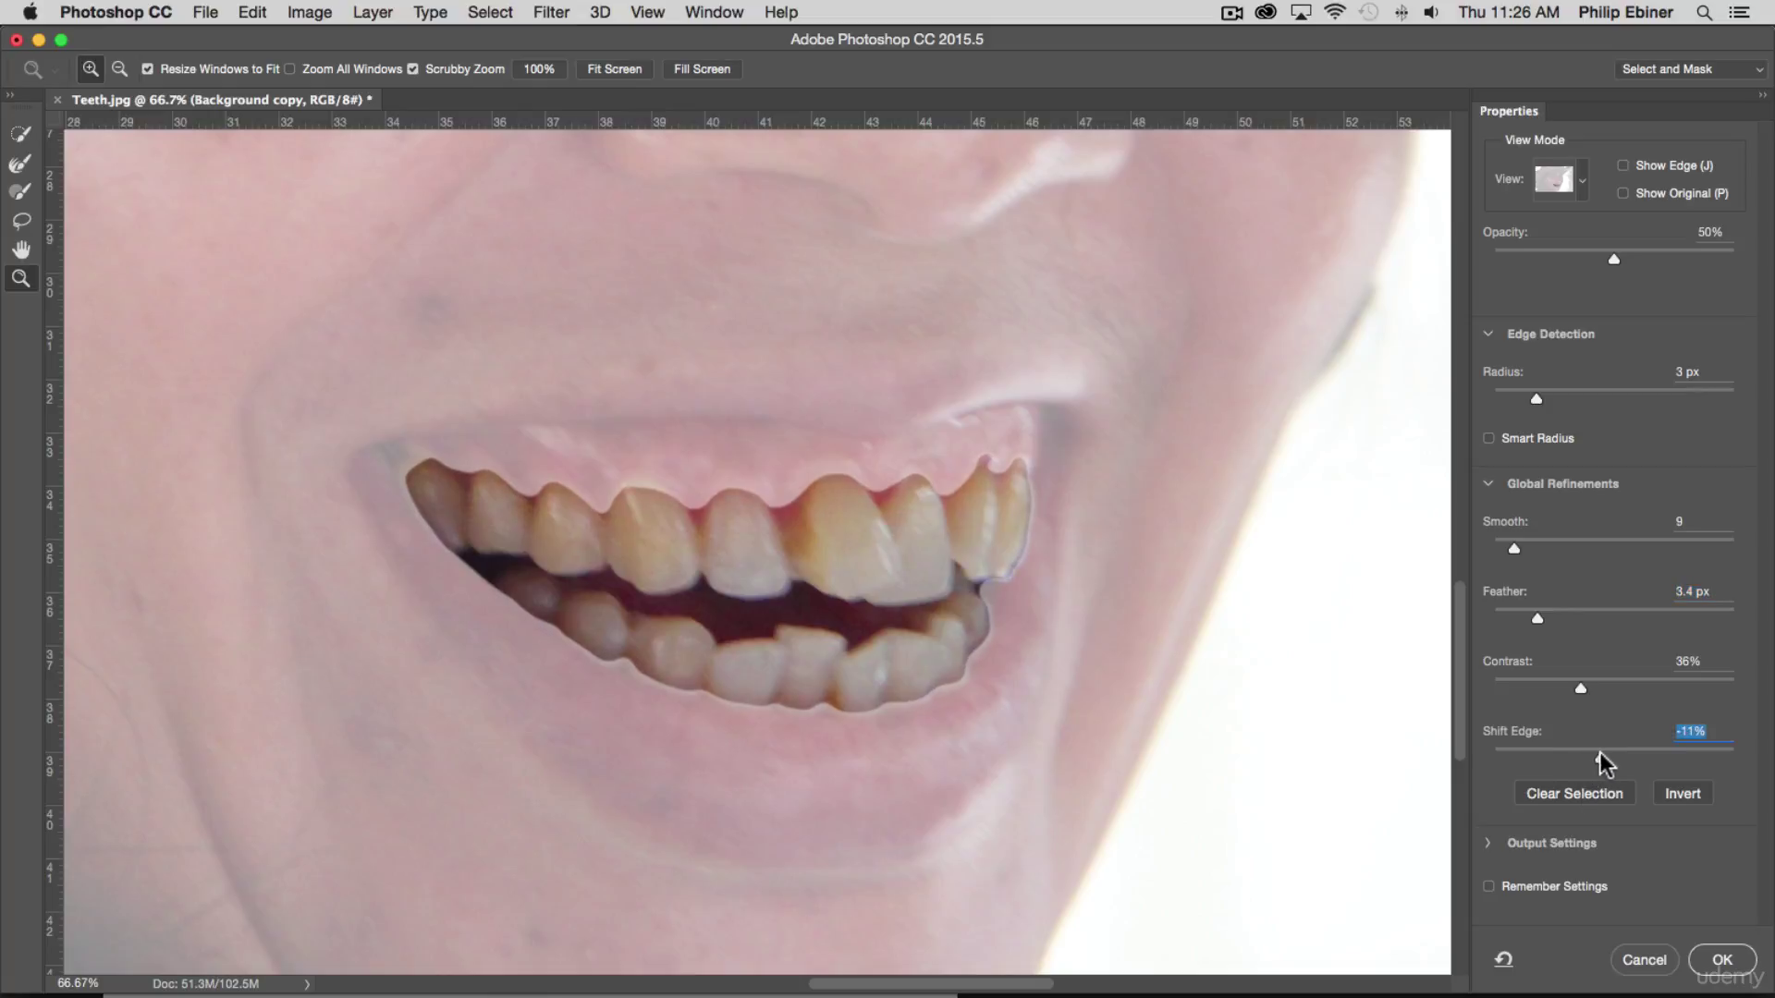
pyautogui.click(1489, 440)
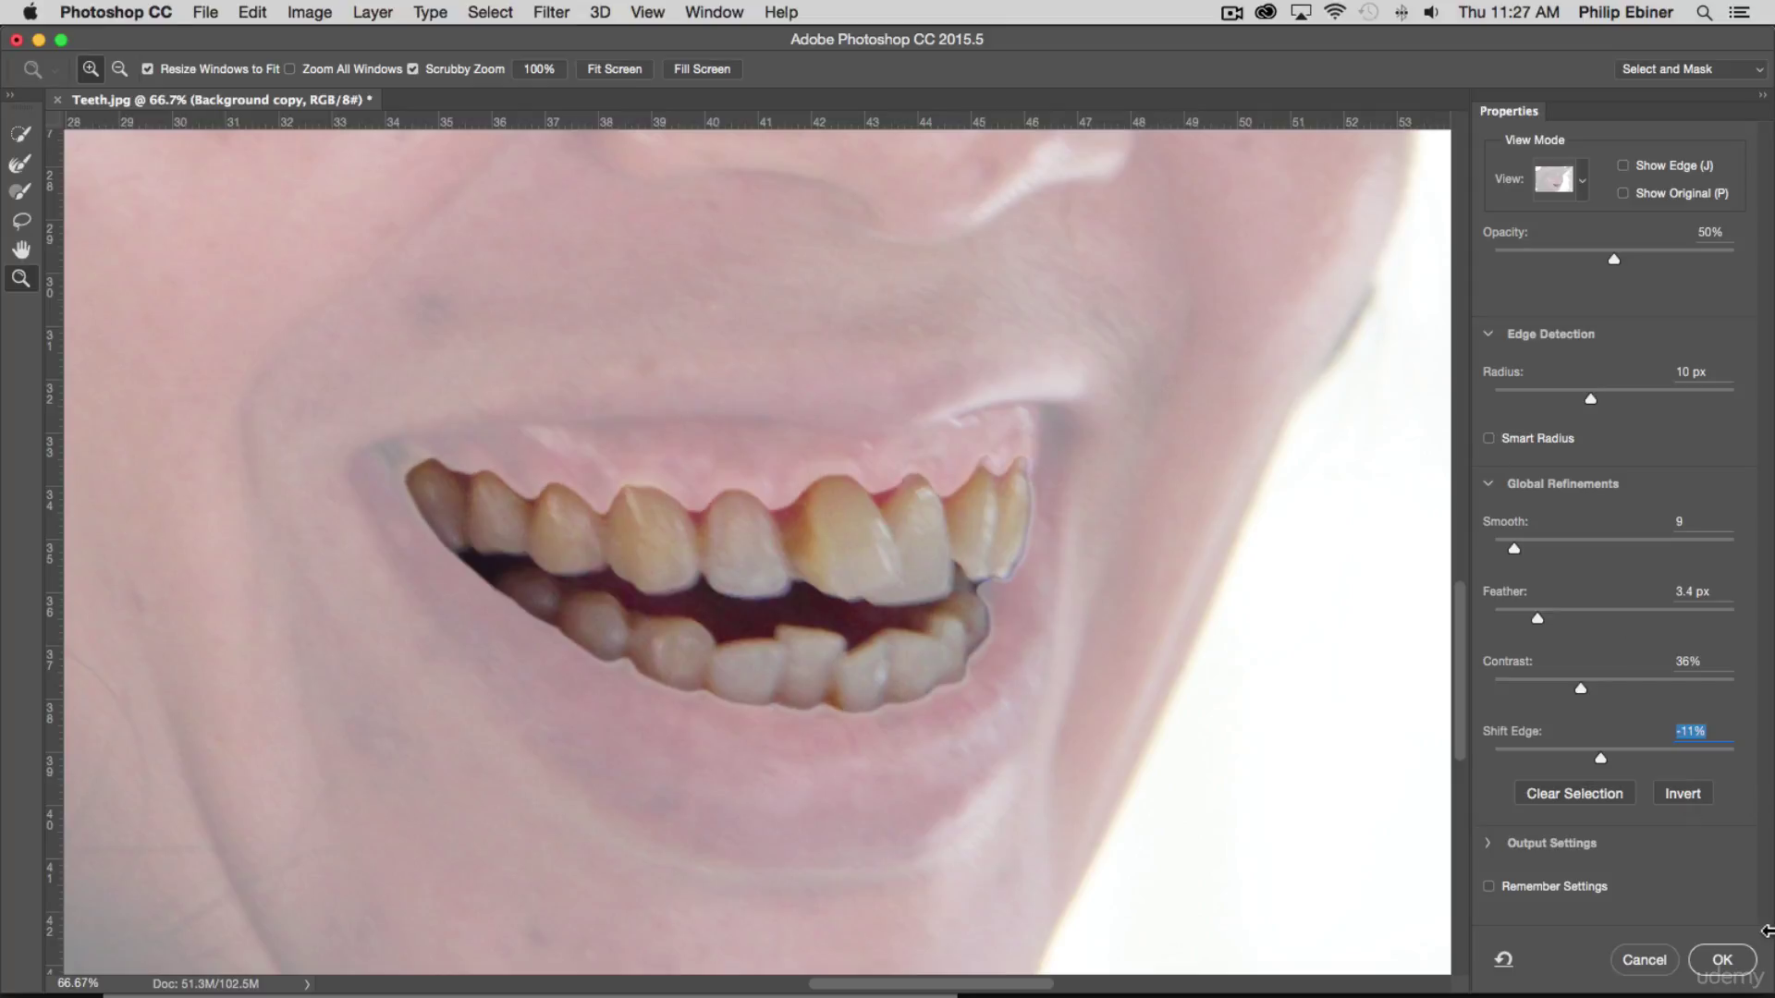
pyautogui.click(1736, 971)
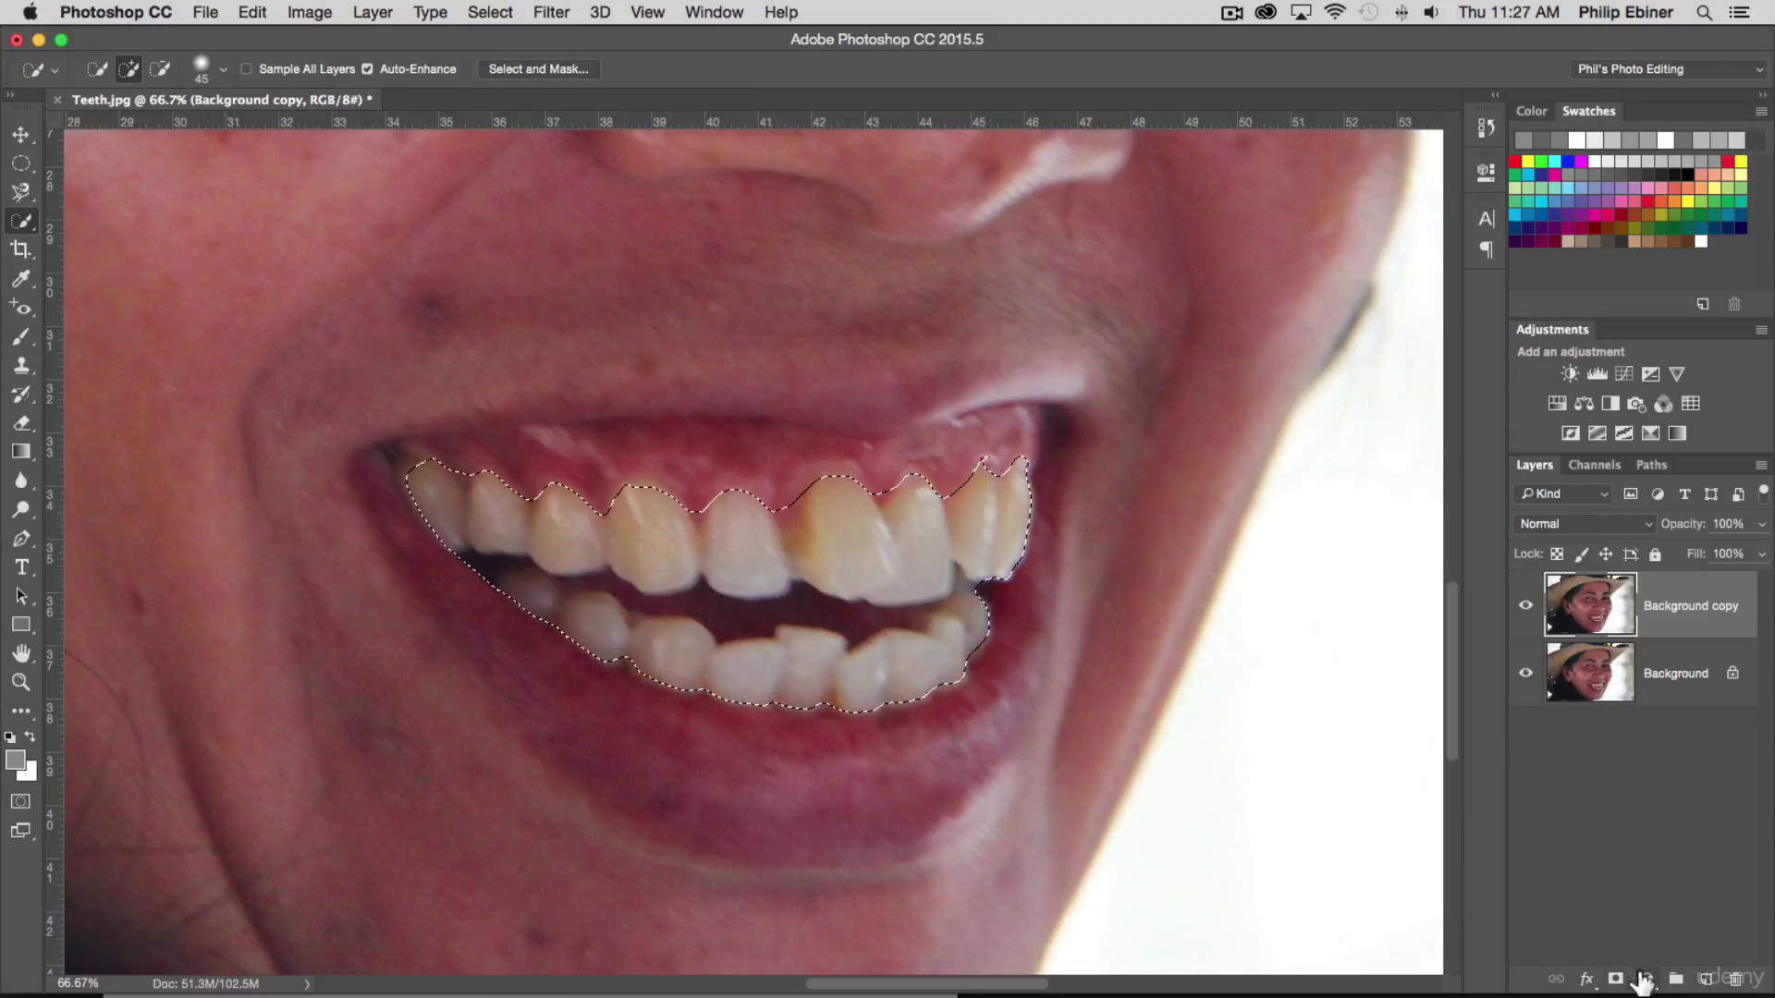
# - Add a Hue/Saturation adjustment layer masked to the teeth selection
pyautogui.click(1646, 979)
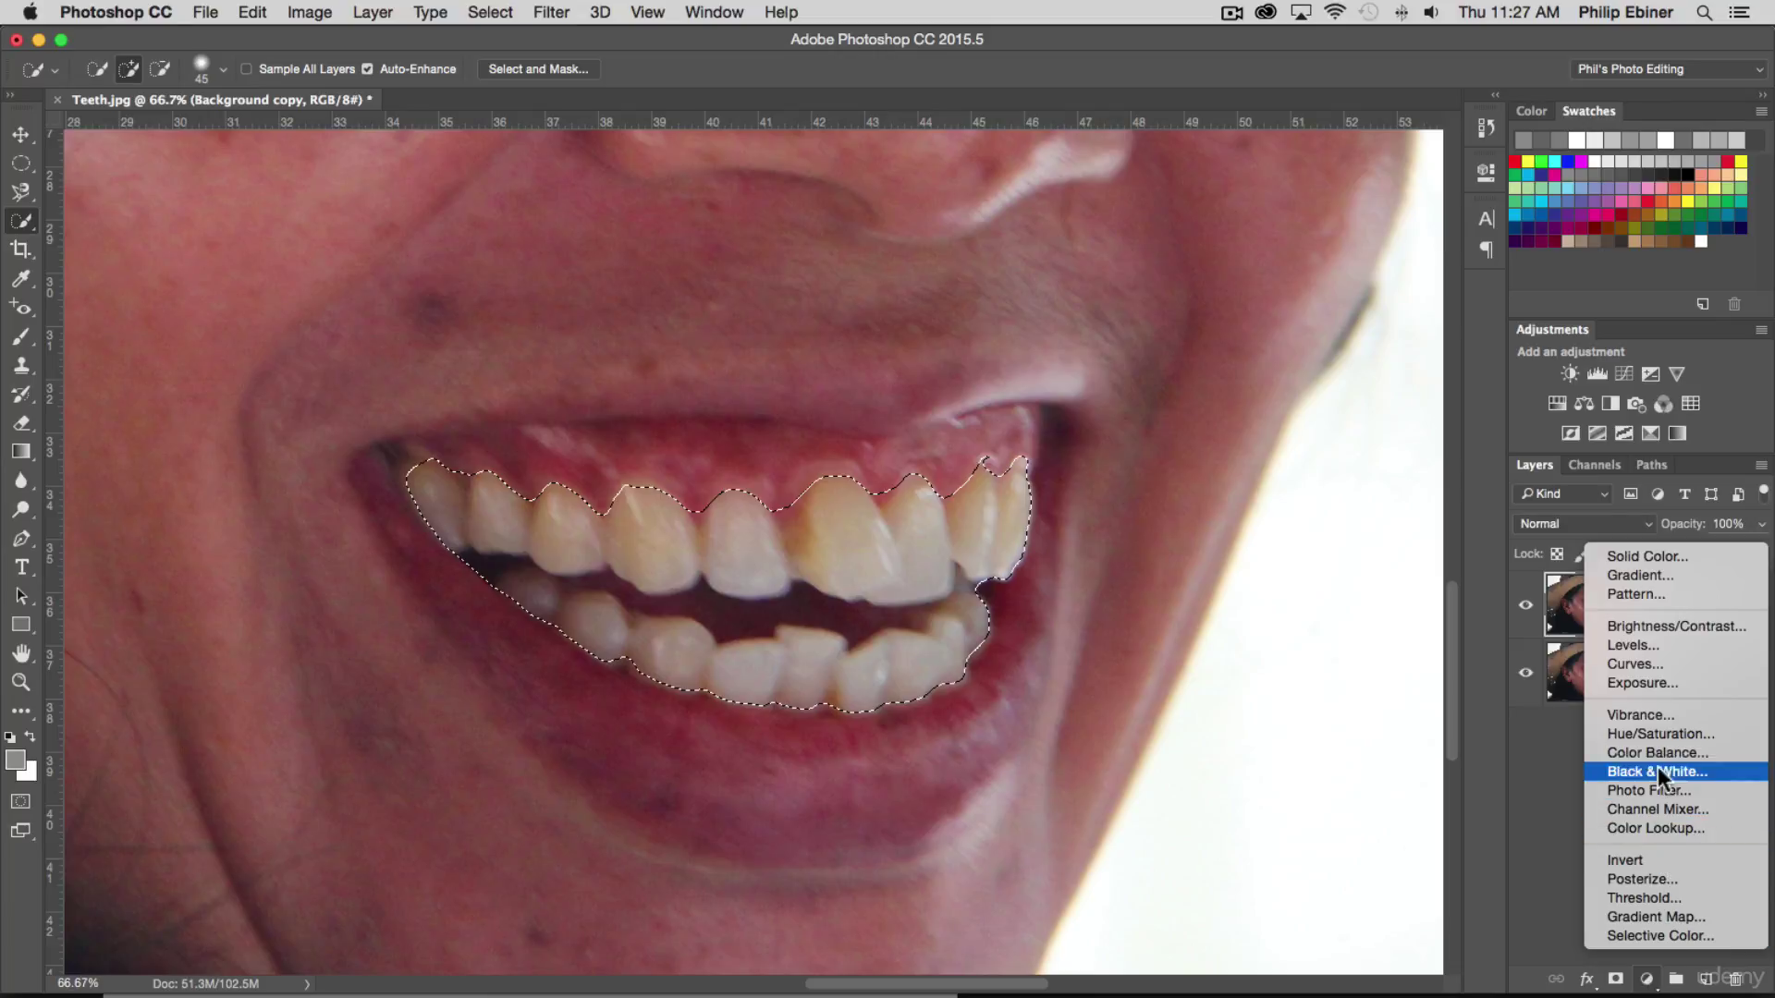
pyautogui.click(1659, 734)
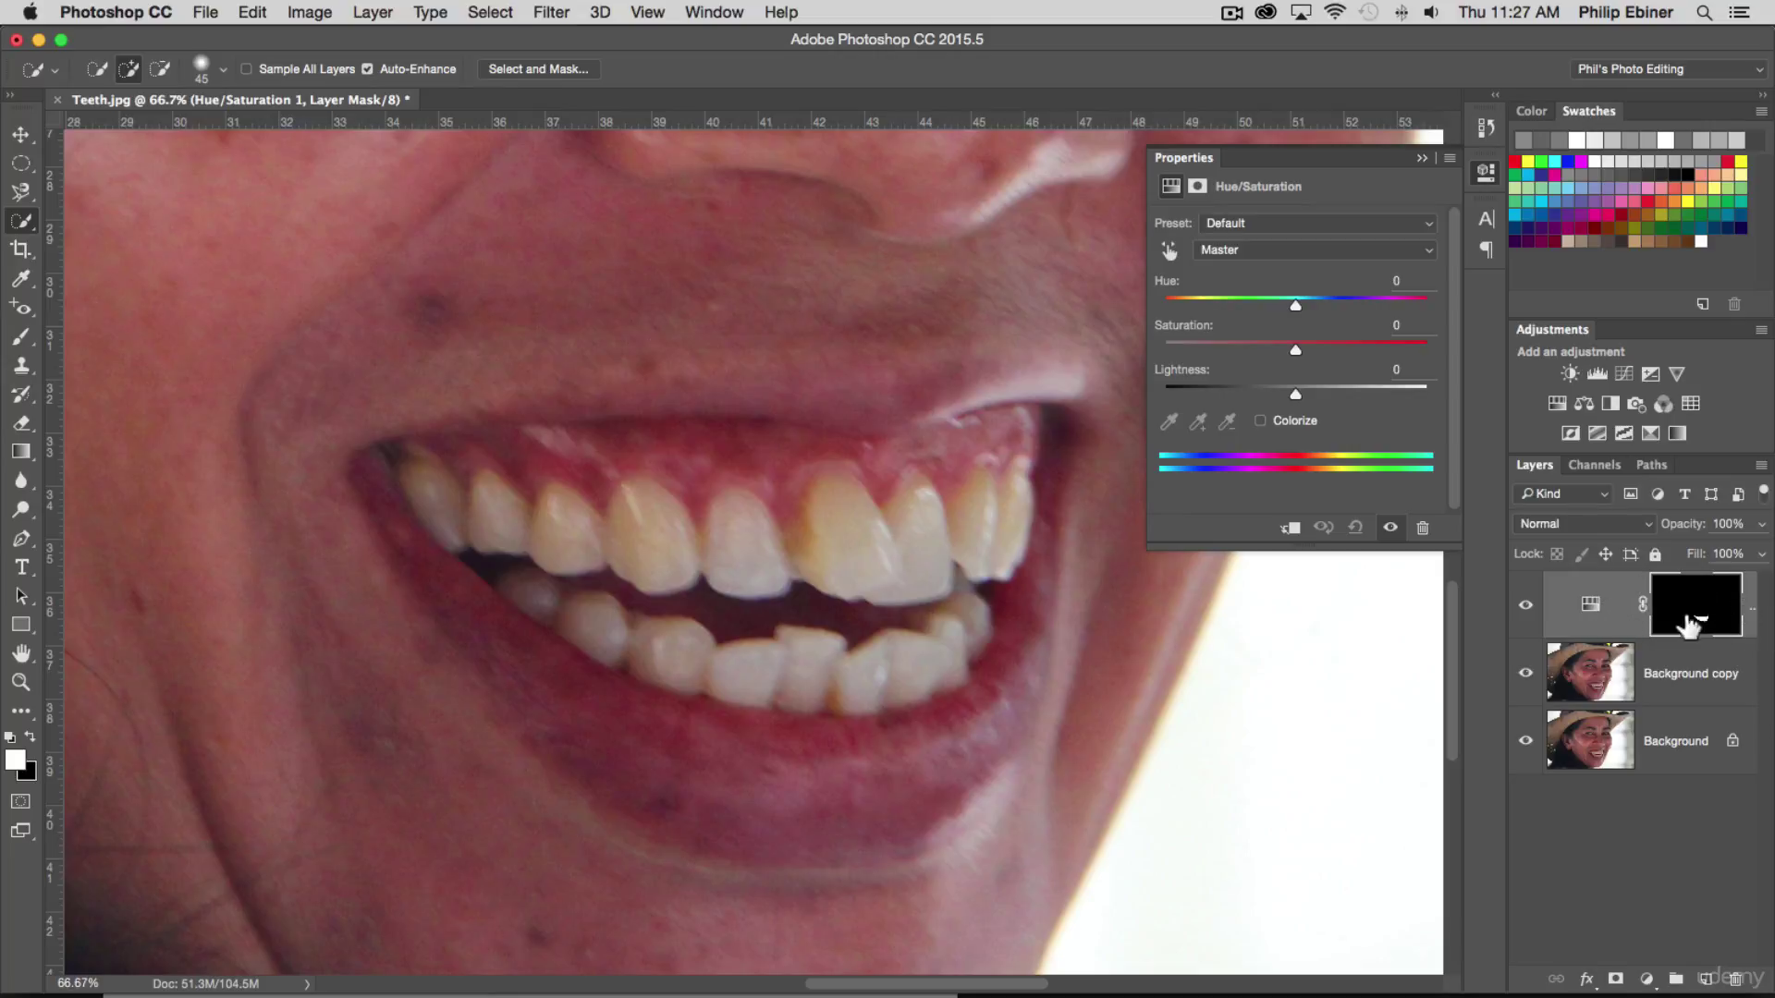
pyautogui.click(1704, 636)
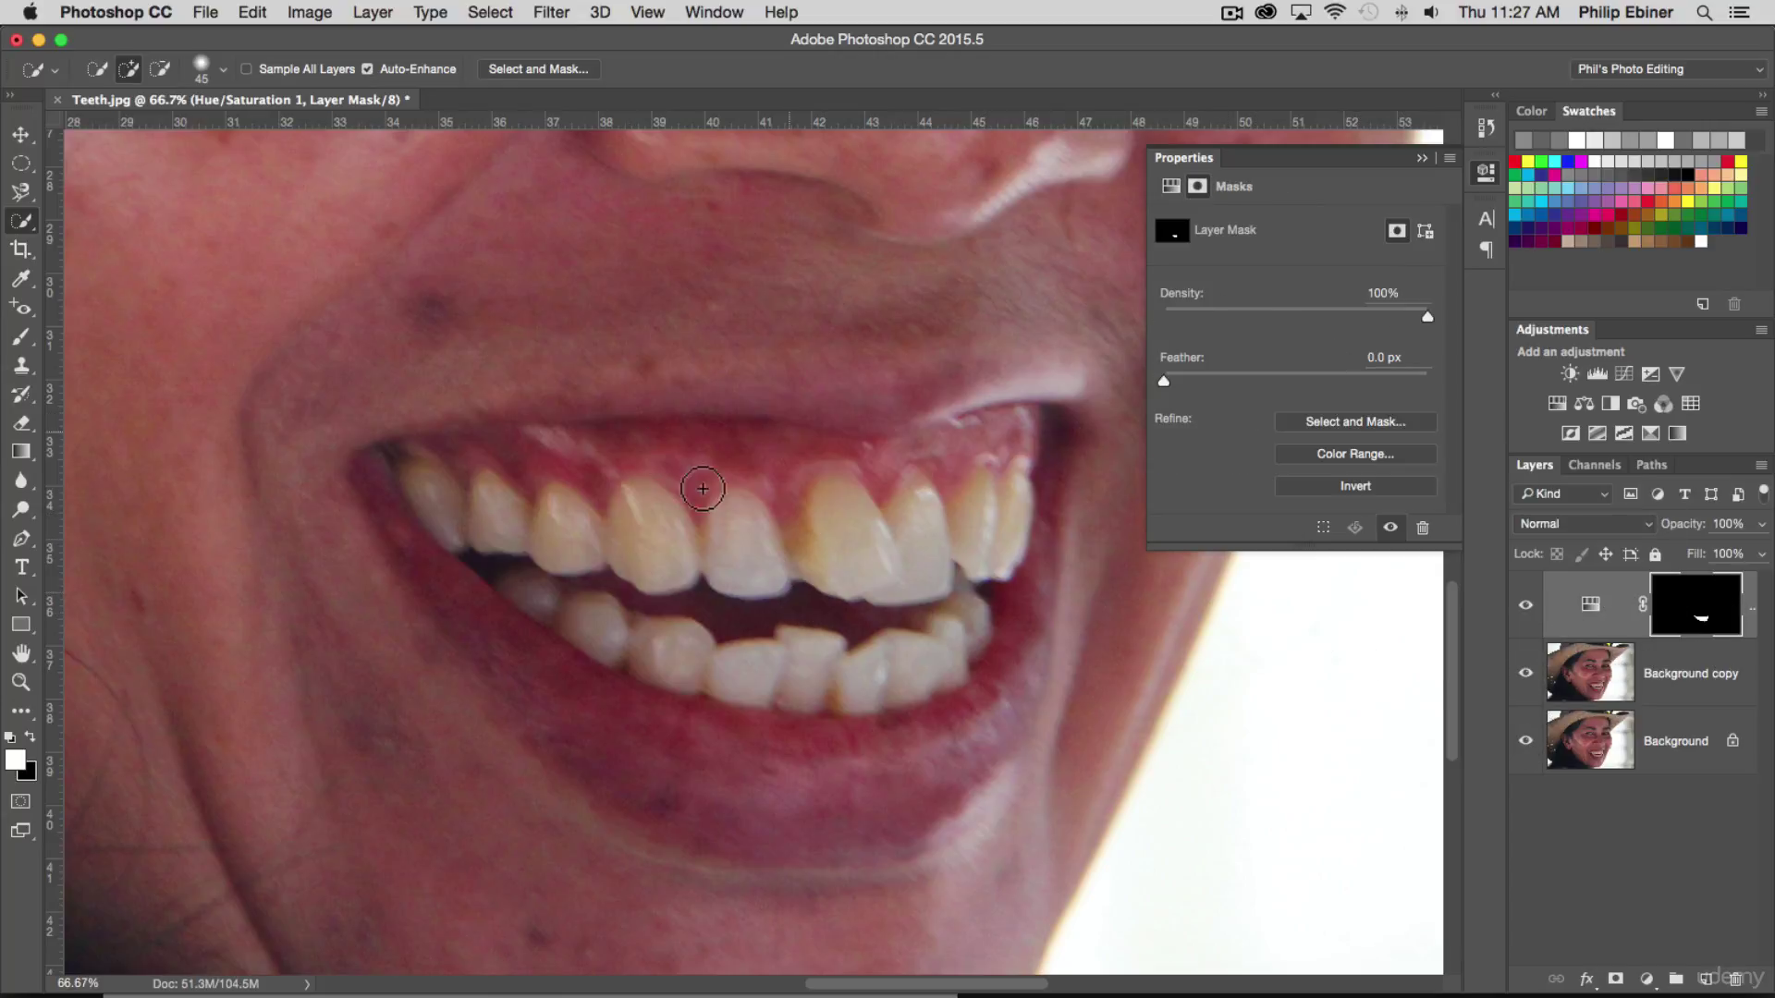
# - Set the teeth's Hue/Saturation adjustment to Saturation -35 and Lightness +8
pyautogui.press('z')
pyautogui.keyDown('alt'); pyautogui.click(898, 547); pyautogui.keyUp('alt')
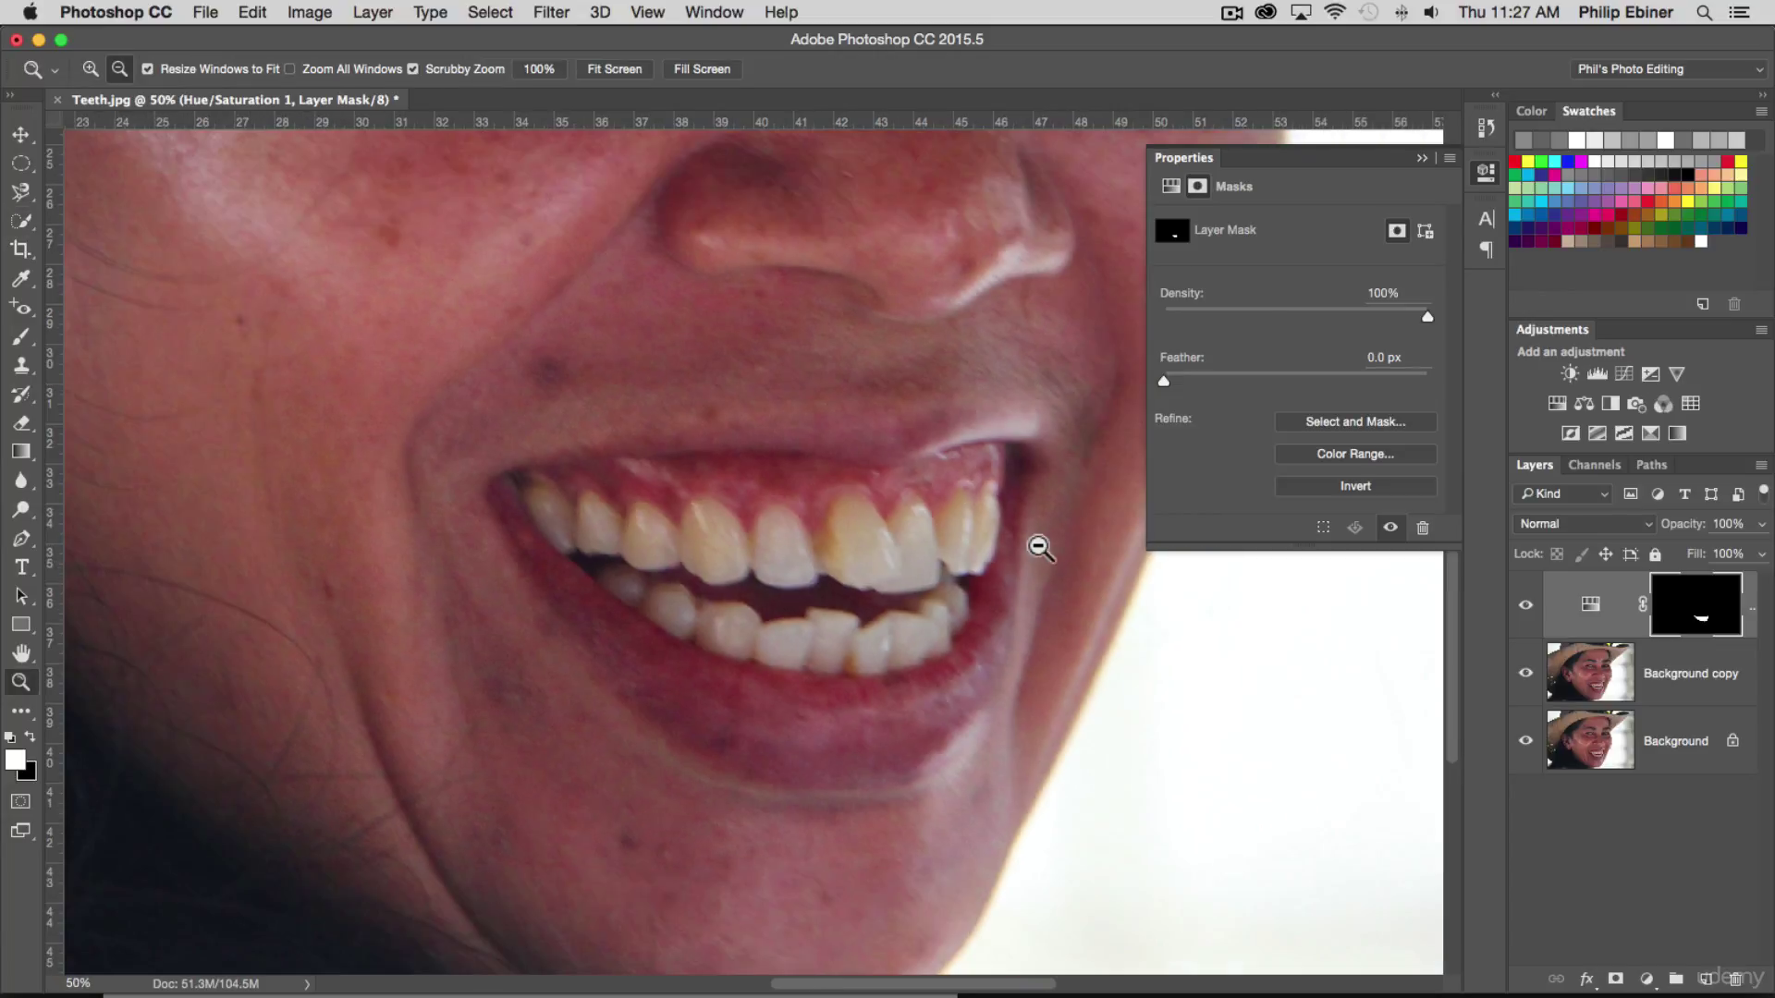
pyautogui.keyDown('alt'); pyautogui.click(1043, 542); pyautogui.keyUp('alt')
pyautogui.keyDown('alt'); pyautogui.click(1045, 538); pyautogui.keyUp('alt')
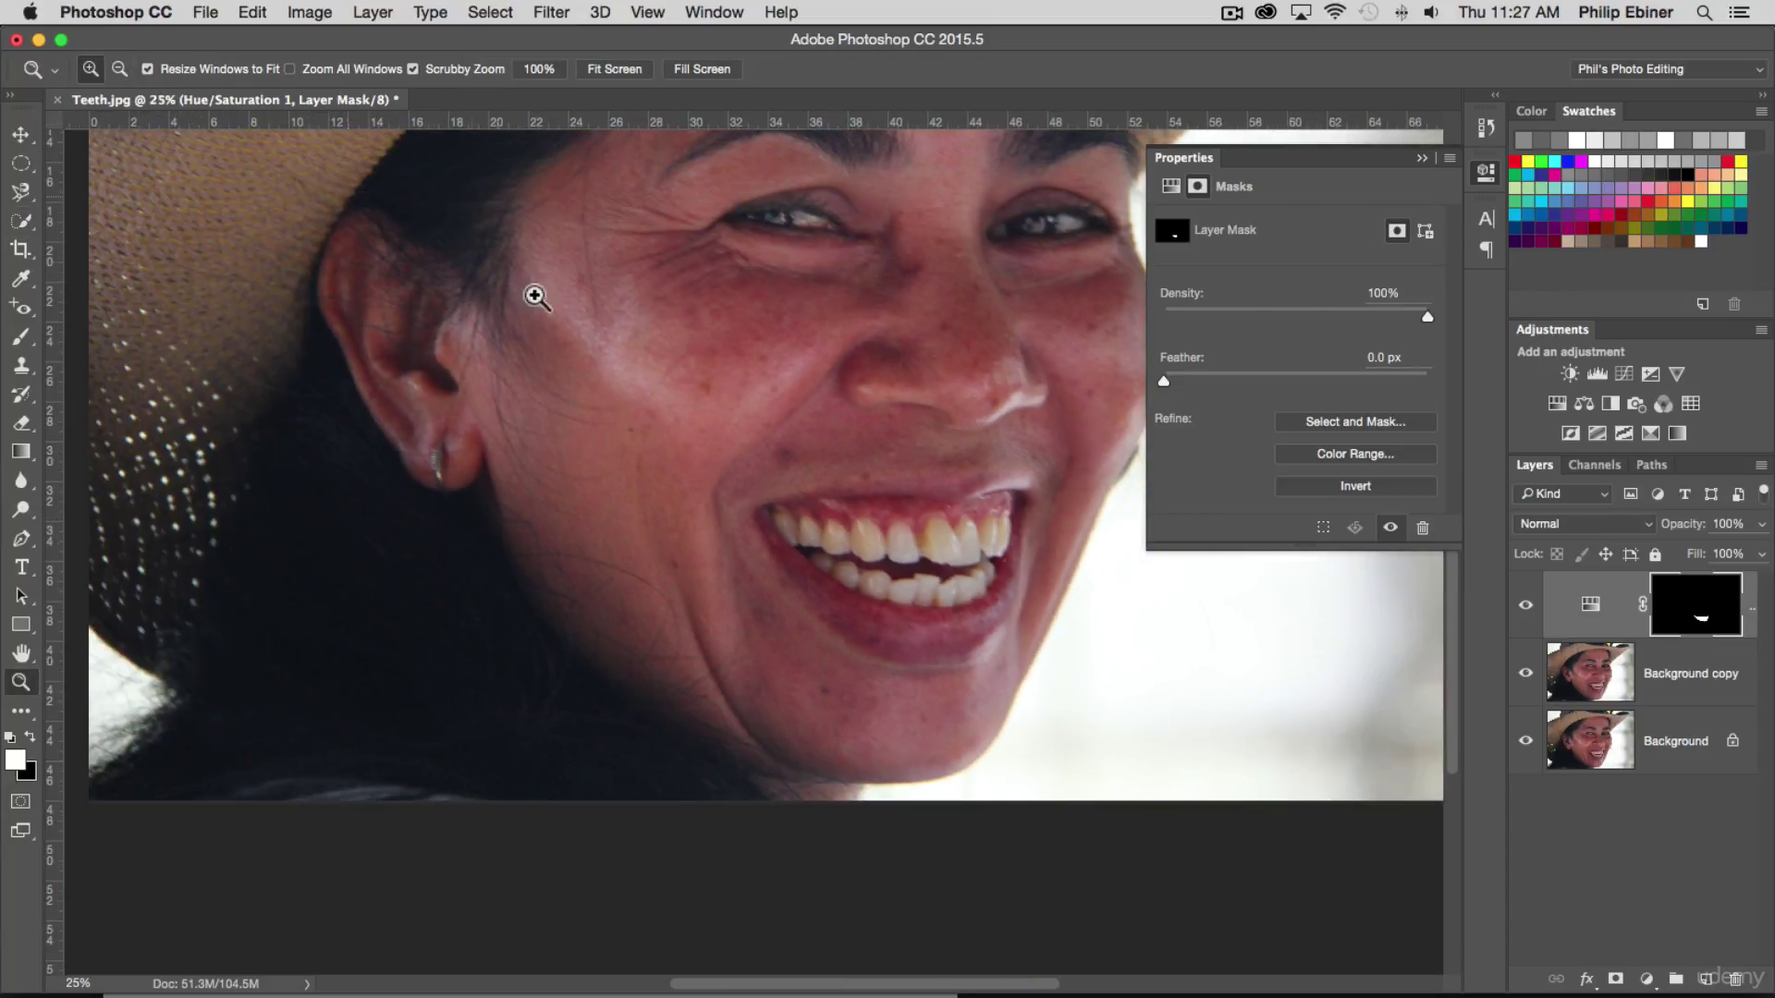
pyautogui.scroll(3, 1108, 659)
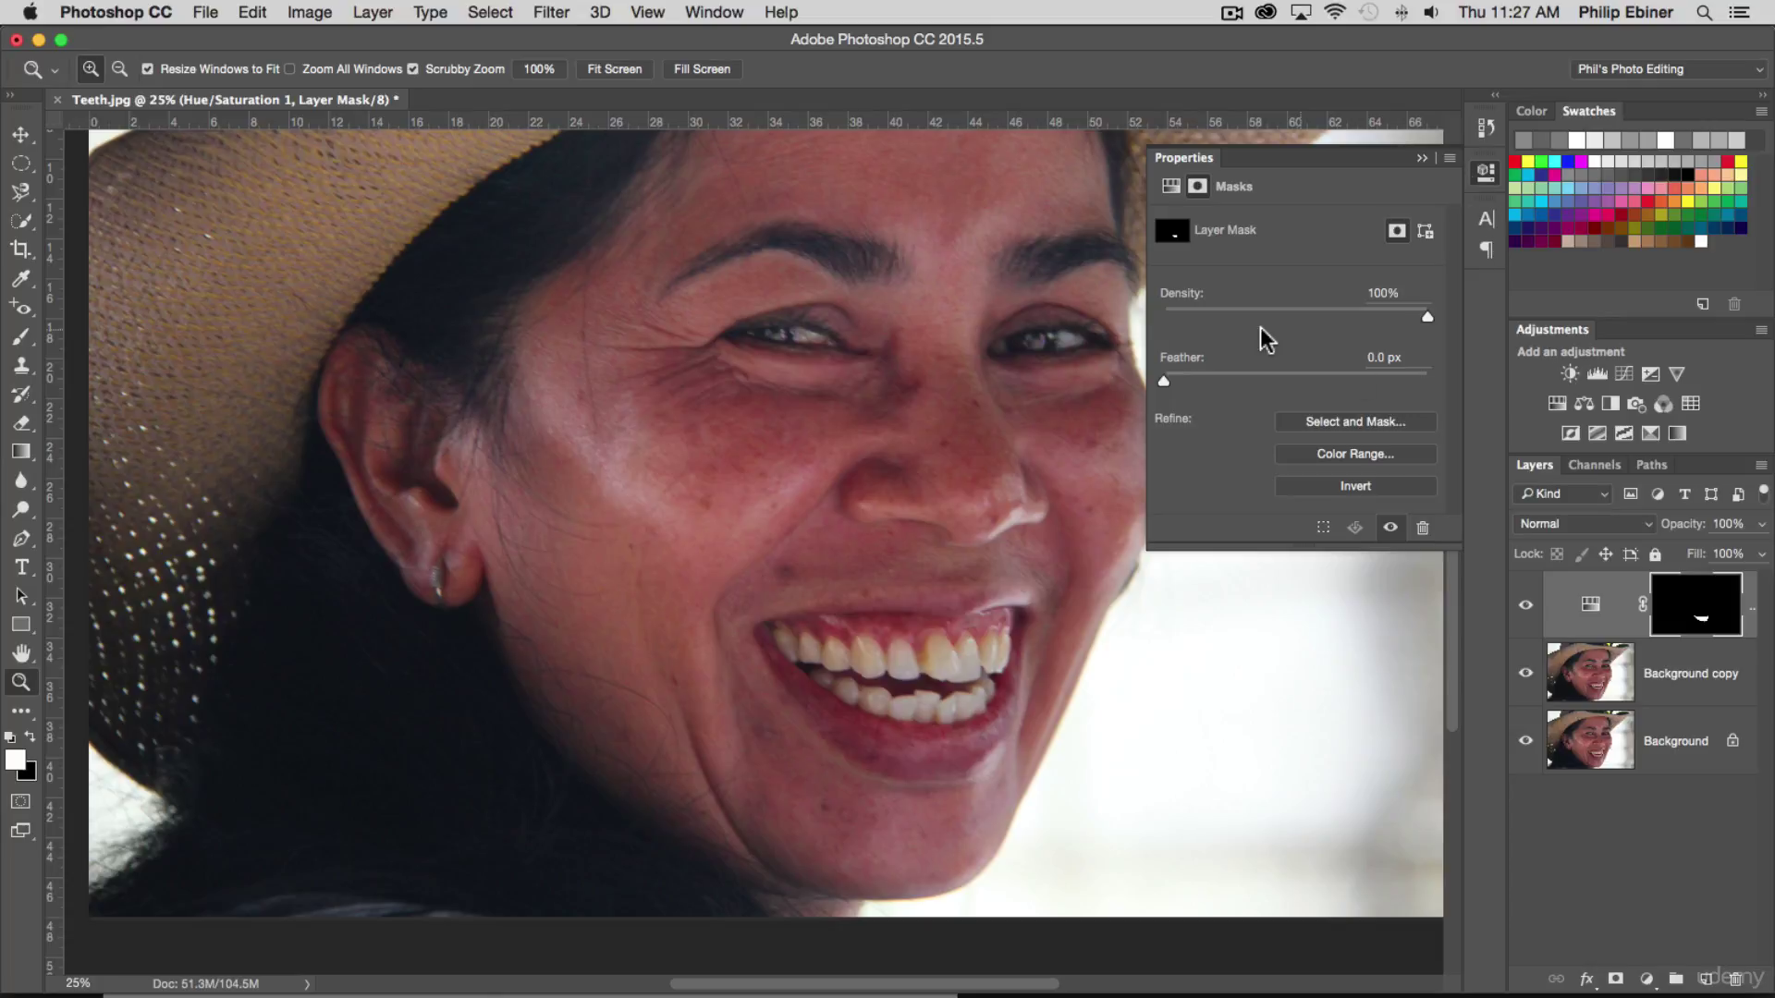
pyautogui.click(1594, 612)
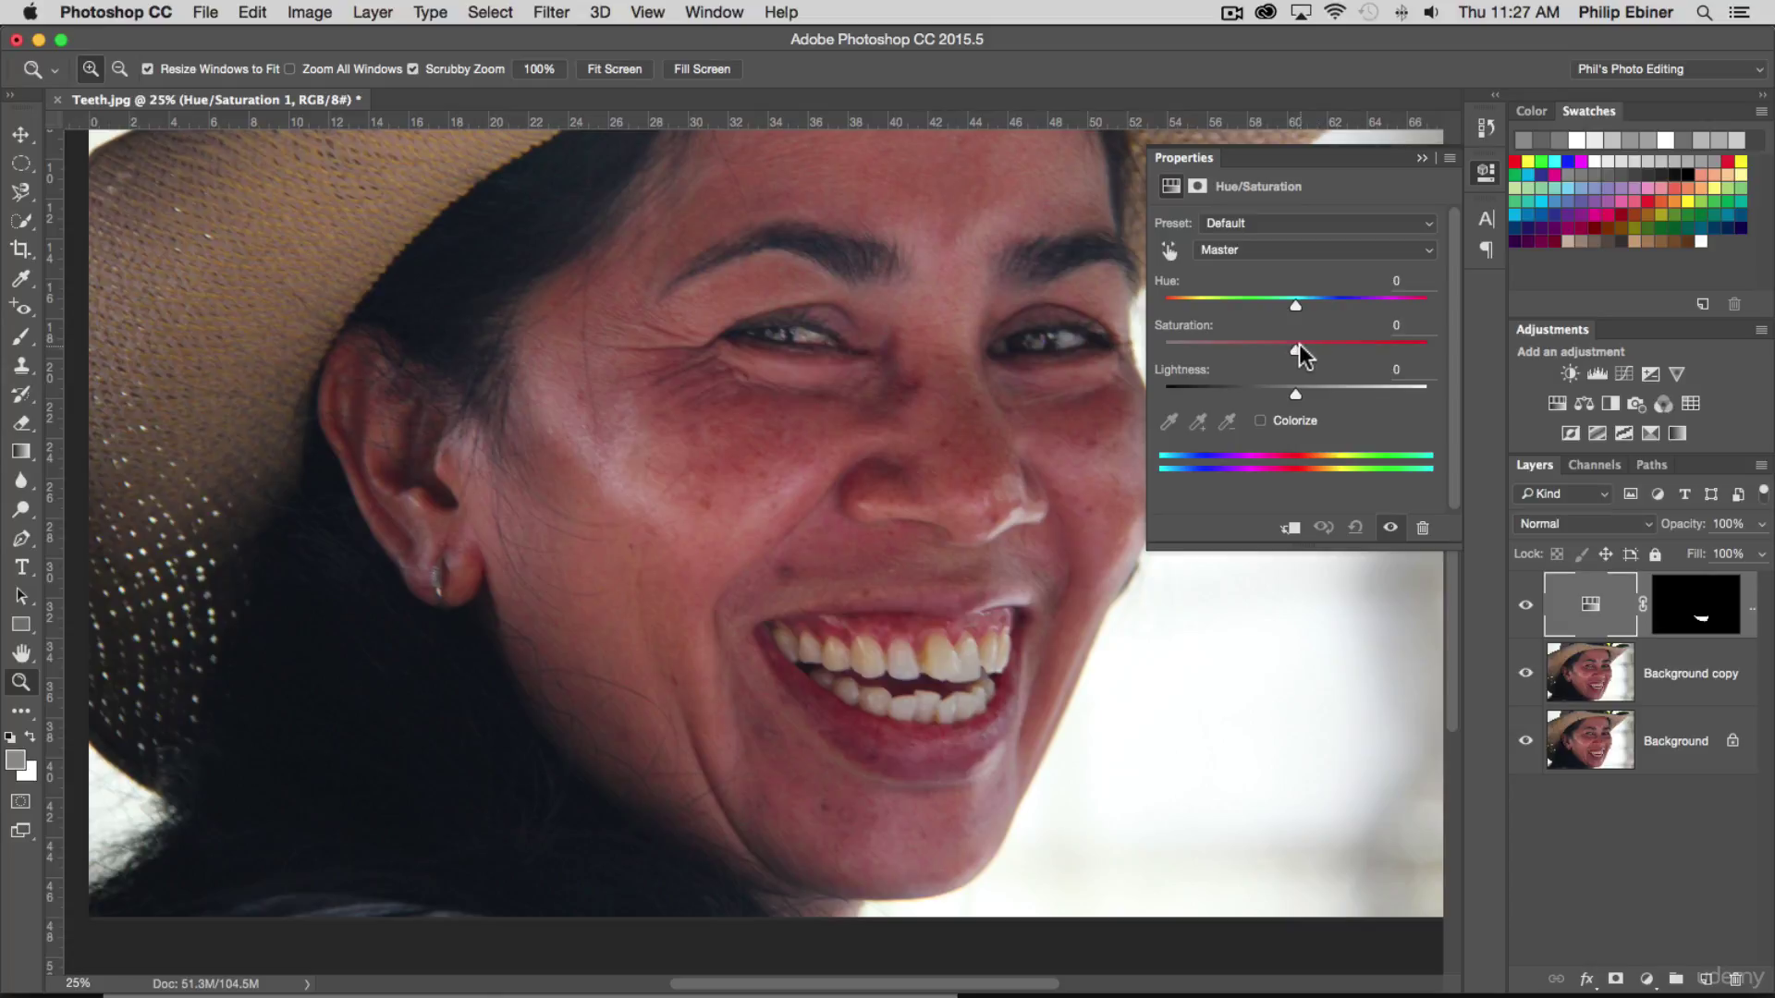
pyautogui.moveTo(1299, 346)
pyautogui.mouseDown()
pyautogui.moveTo(1233, 349)
pyautogui.moveTo(1269, 346)
pyautogui.mouseUp()
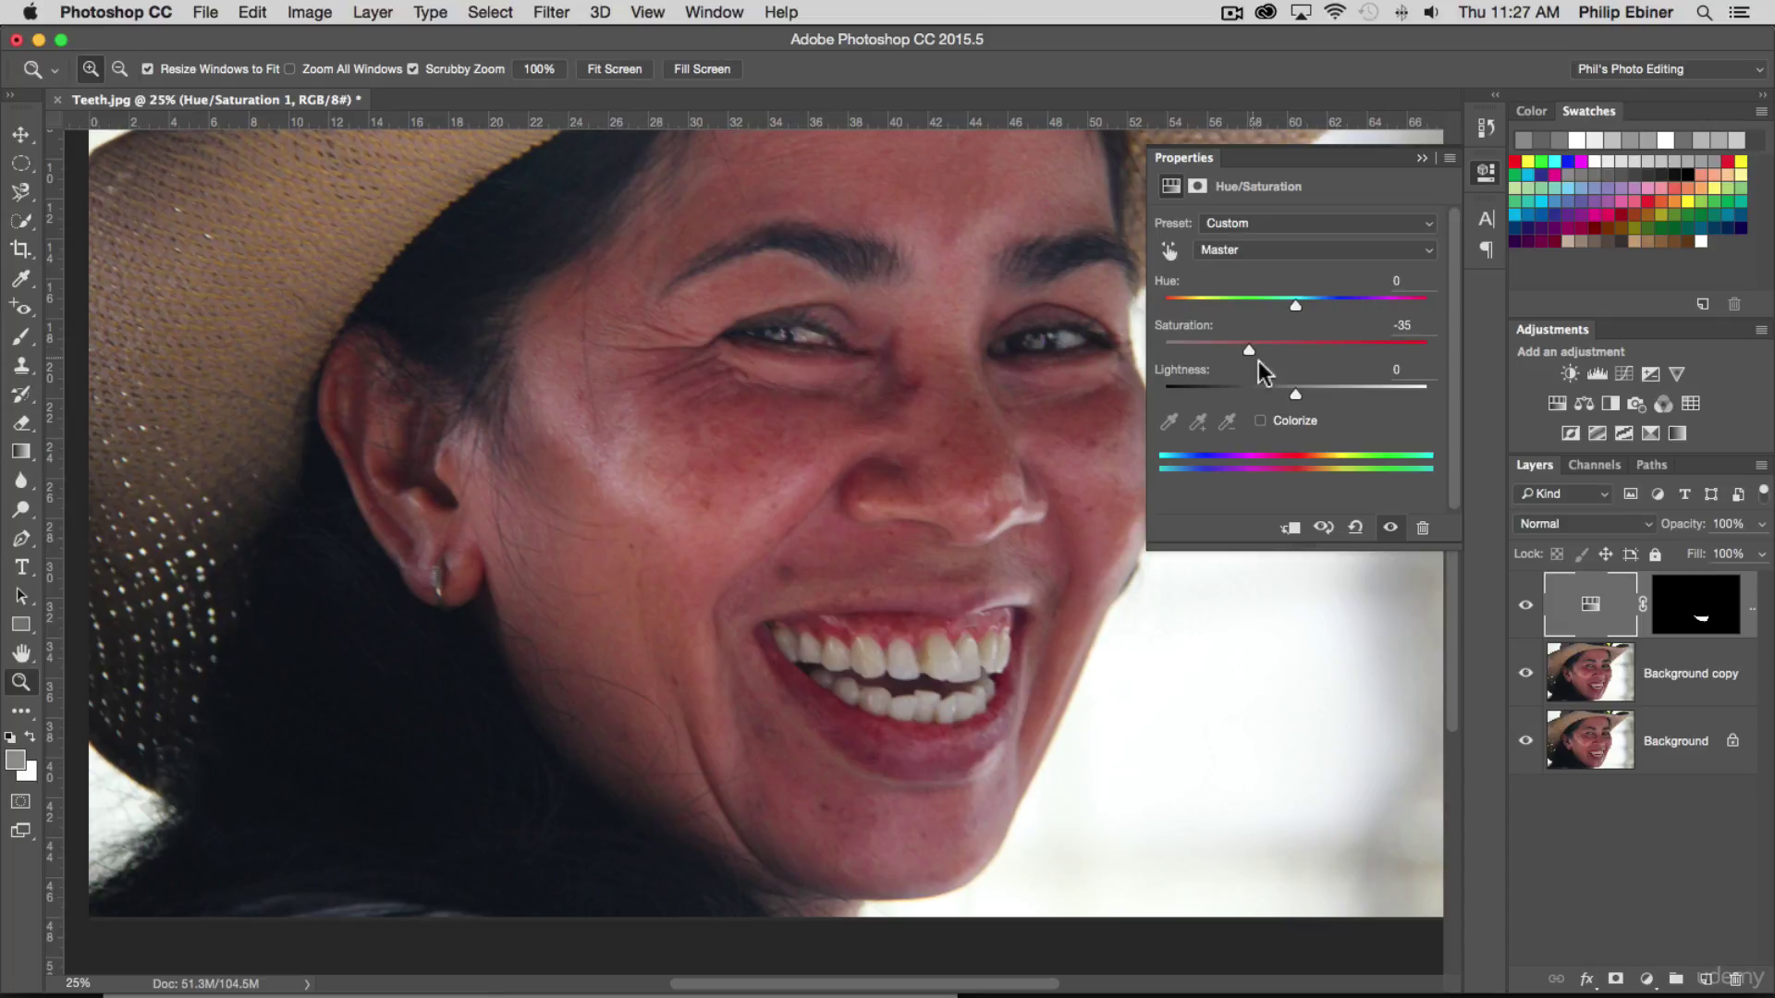
pyautogui.moveTo(1298, 401); pyautogui.dragTo(1311, 402)
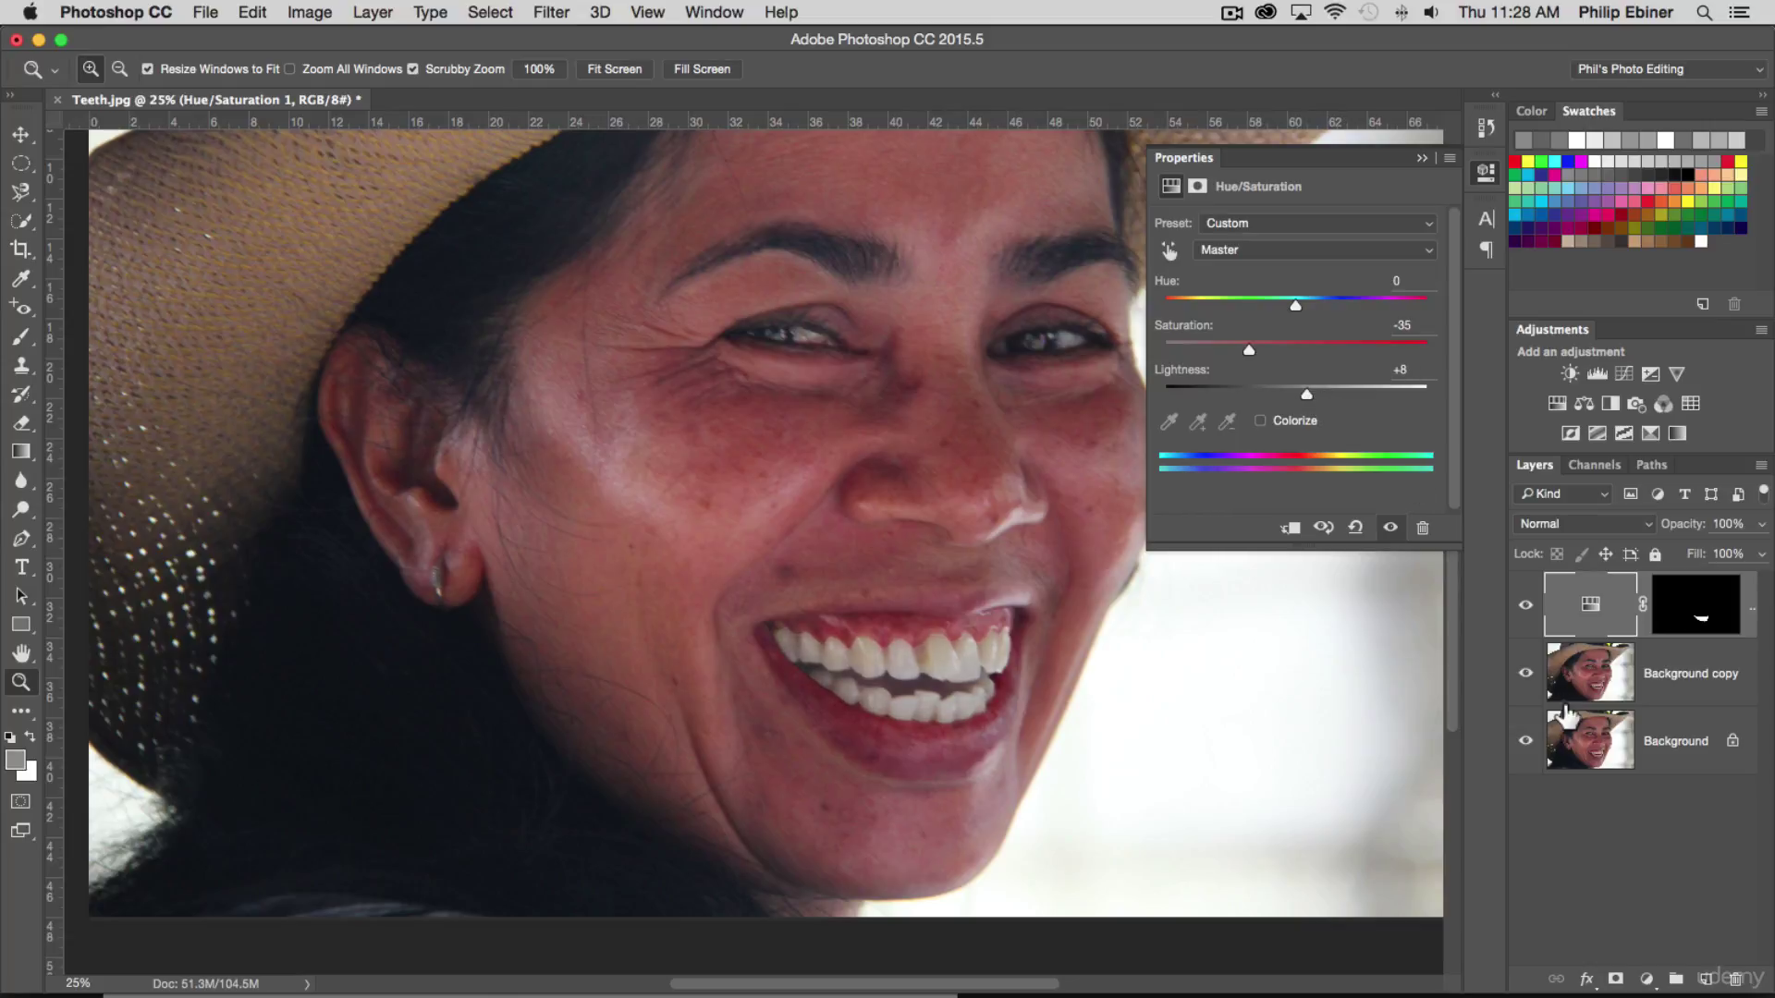
# - Paint black on the Hue/Saturation layer mask over the dark gap between the upper and lower teeth
pyautogui.click(1692, 614)
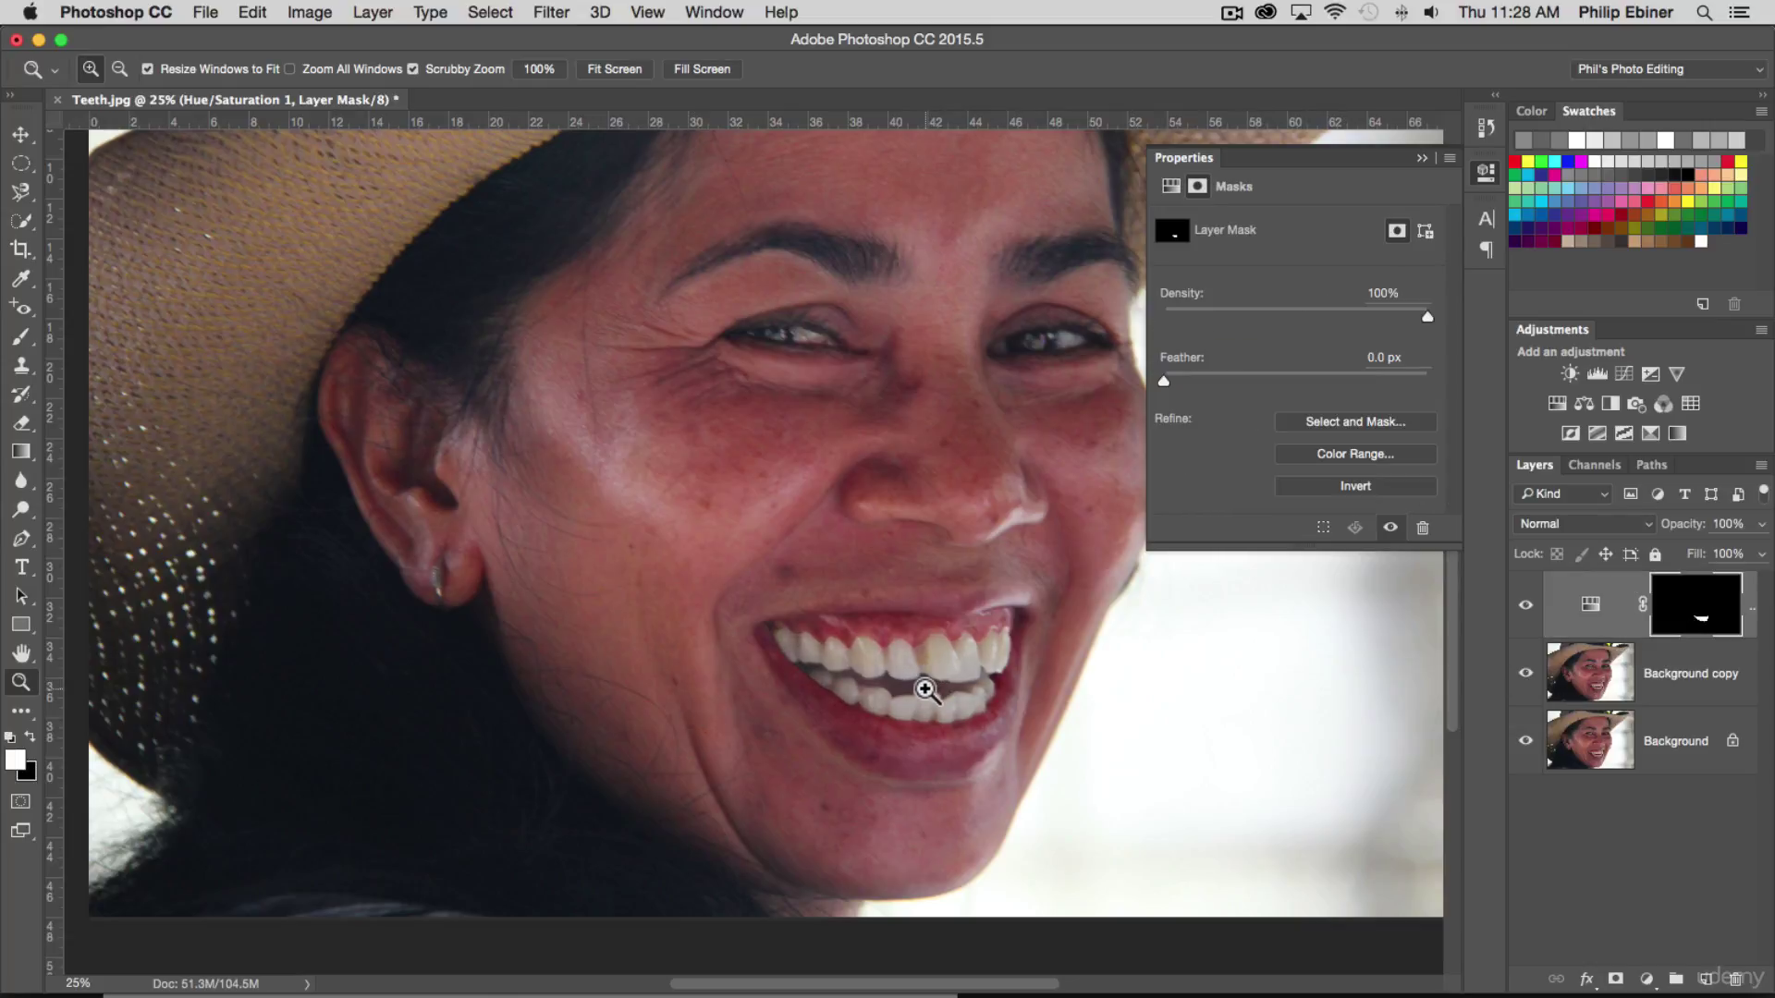
pyautogui.moveTo(919, 685)
pyautogui.mouseDown()
pyautogui.moveTo(935, 685)
pyautogui.moveTo(773, 686)
pyautogui.moveTo(942, 681)
pyautogui.mouseUp()
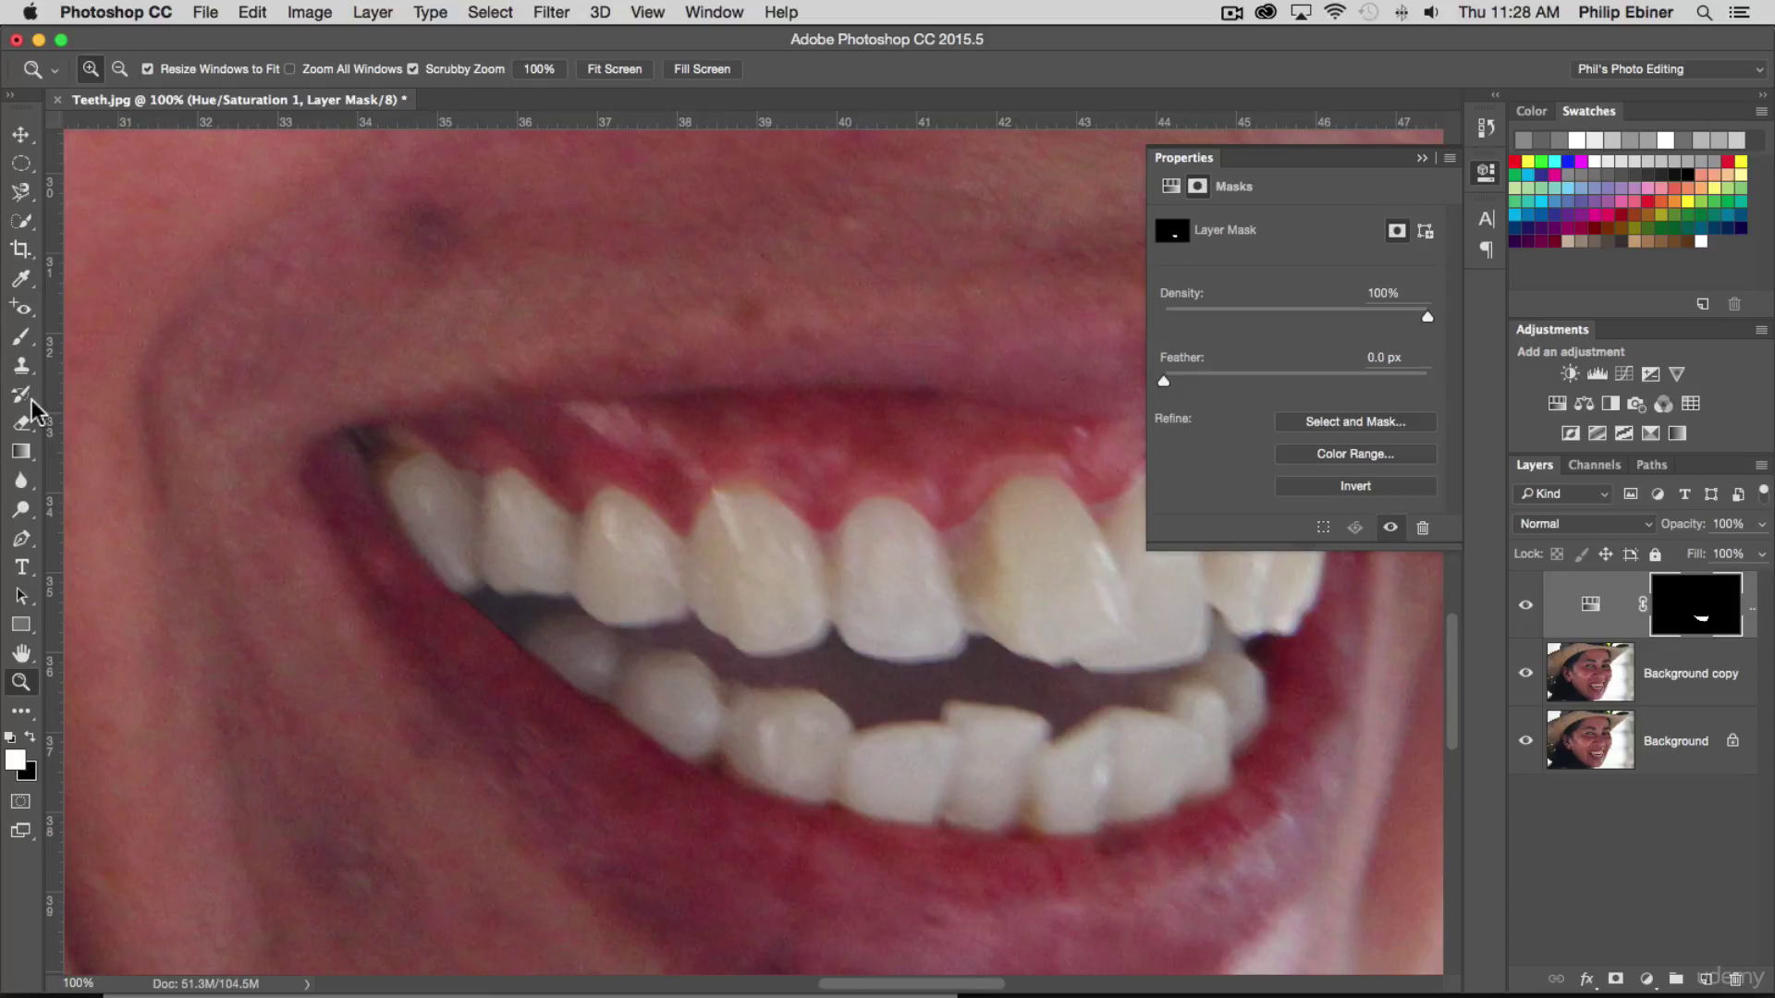
pyautogui.press('b')
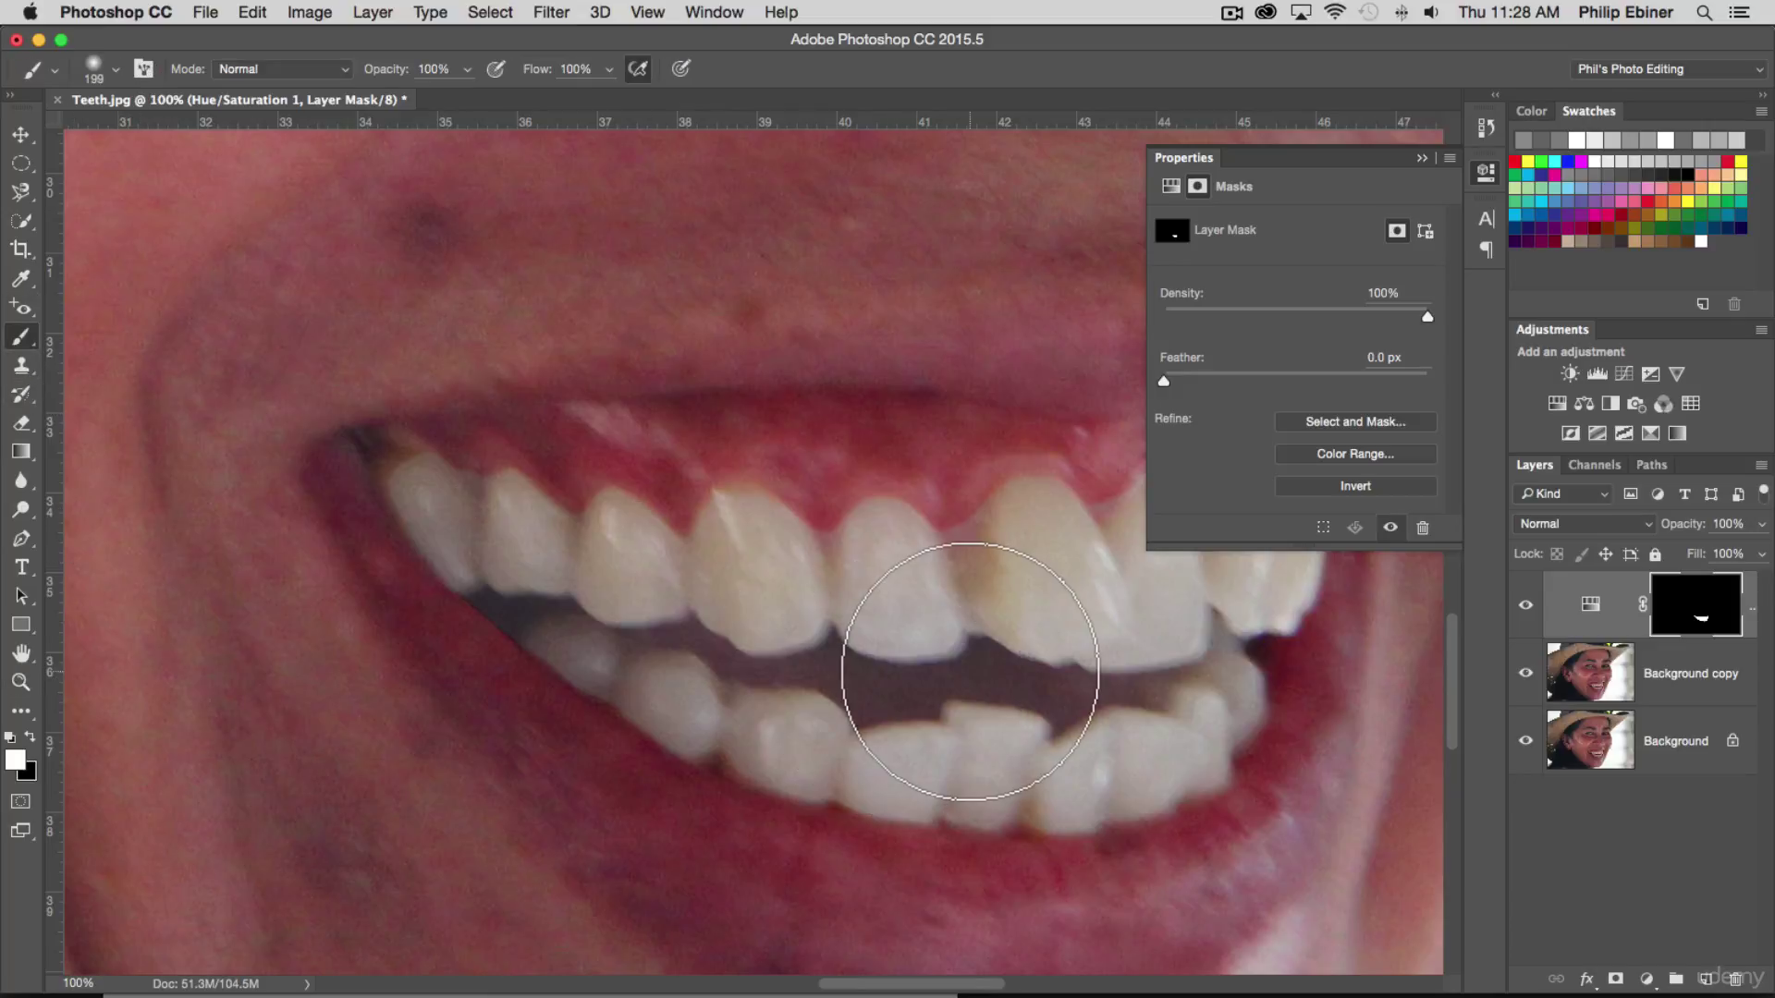
pyautogui.moveTo(966, 675); pyautogui.dragTo(873, 691)
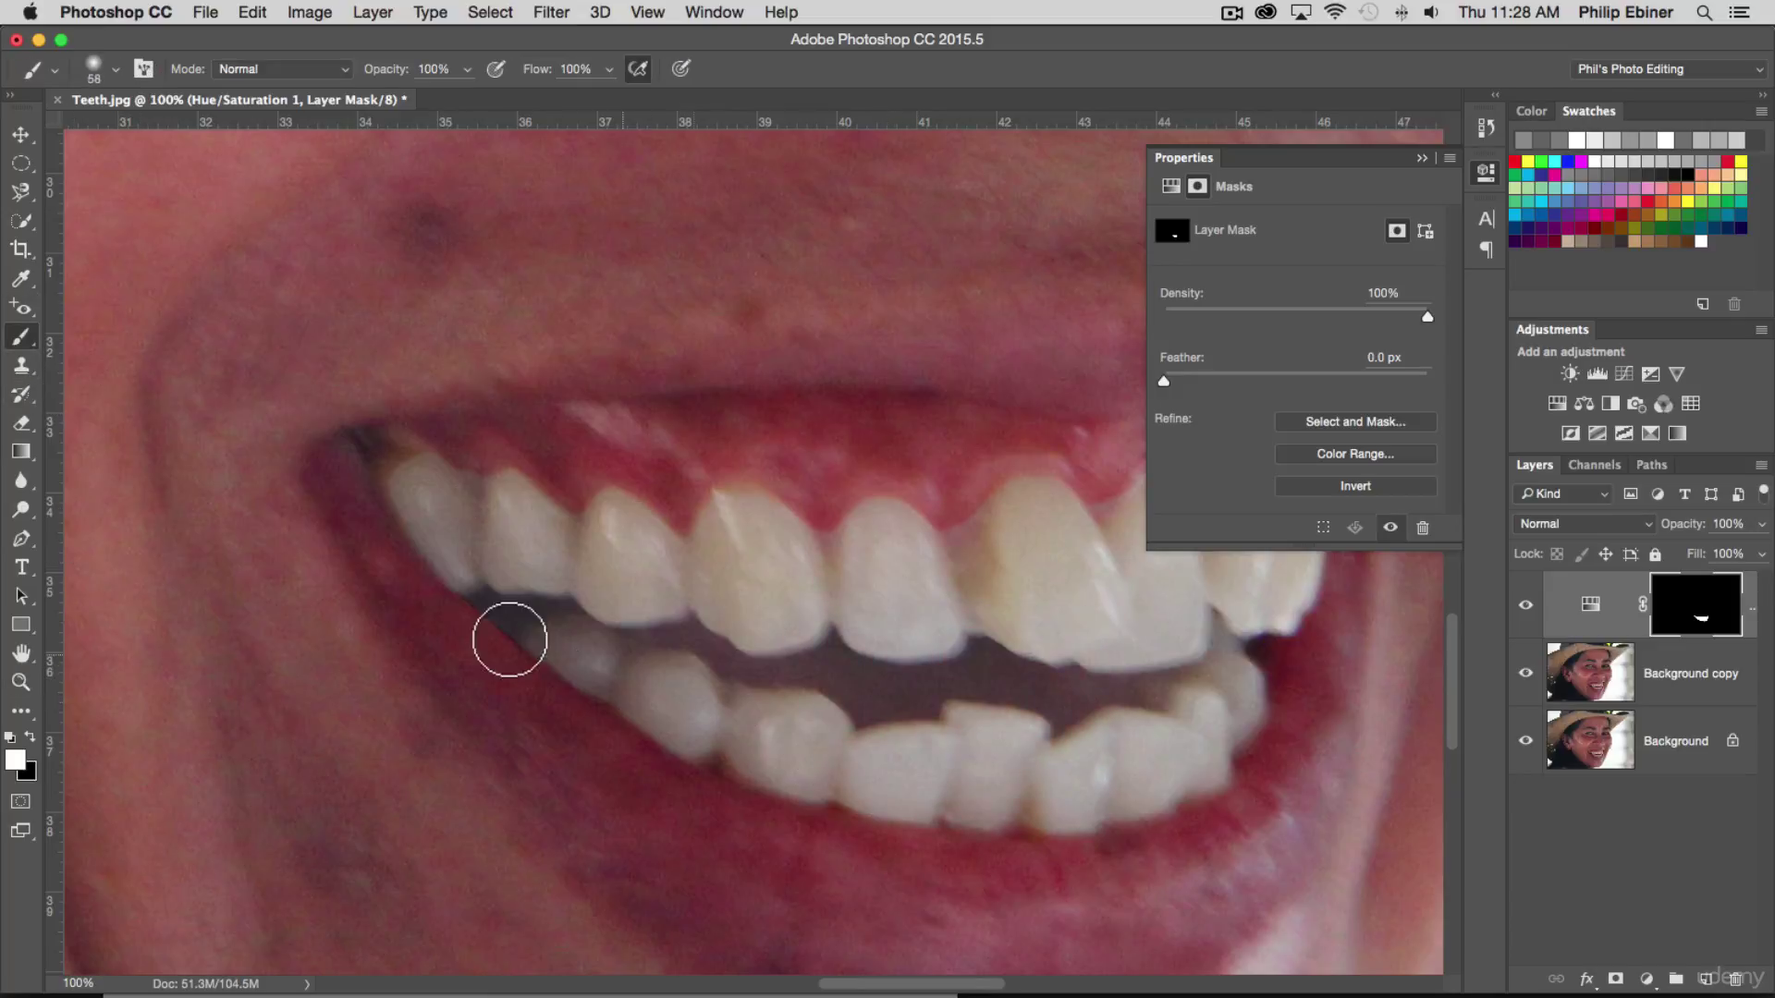
pyautogui.moveTo(515, 614); pyautogui.dragTo(511, 613)
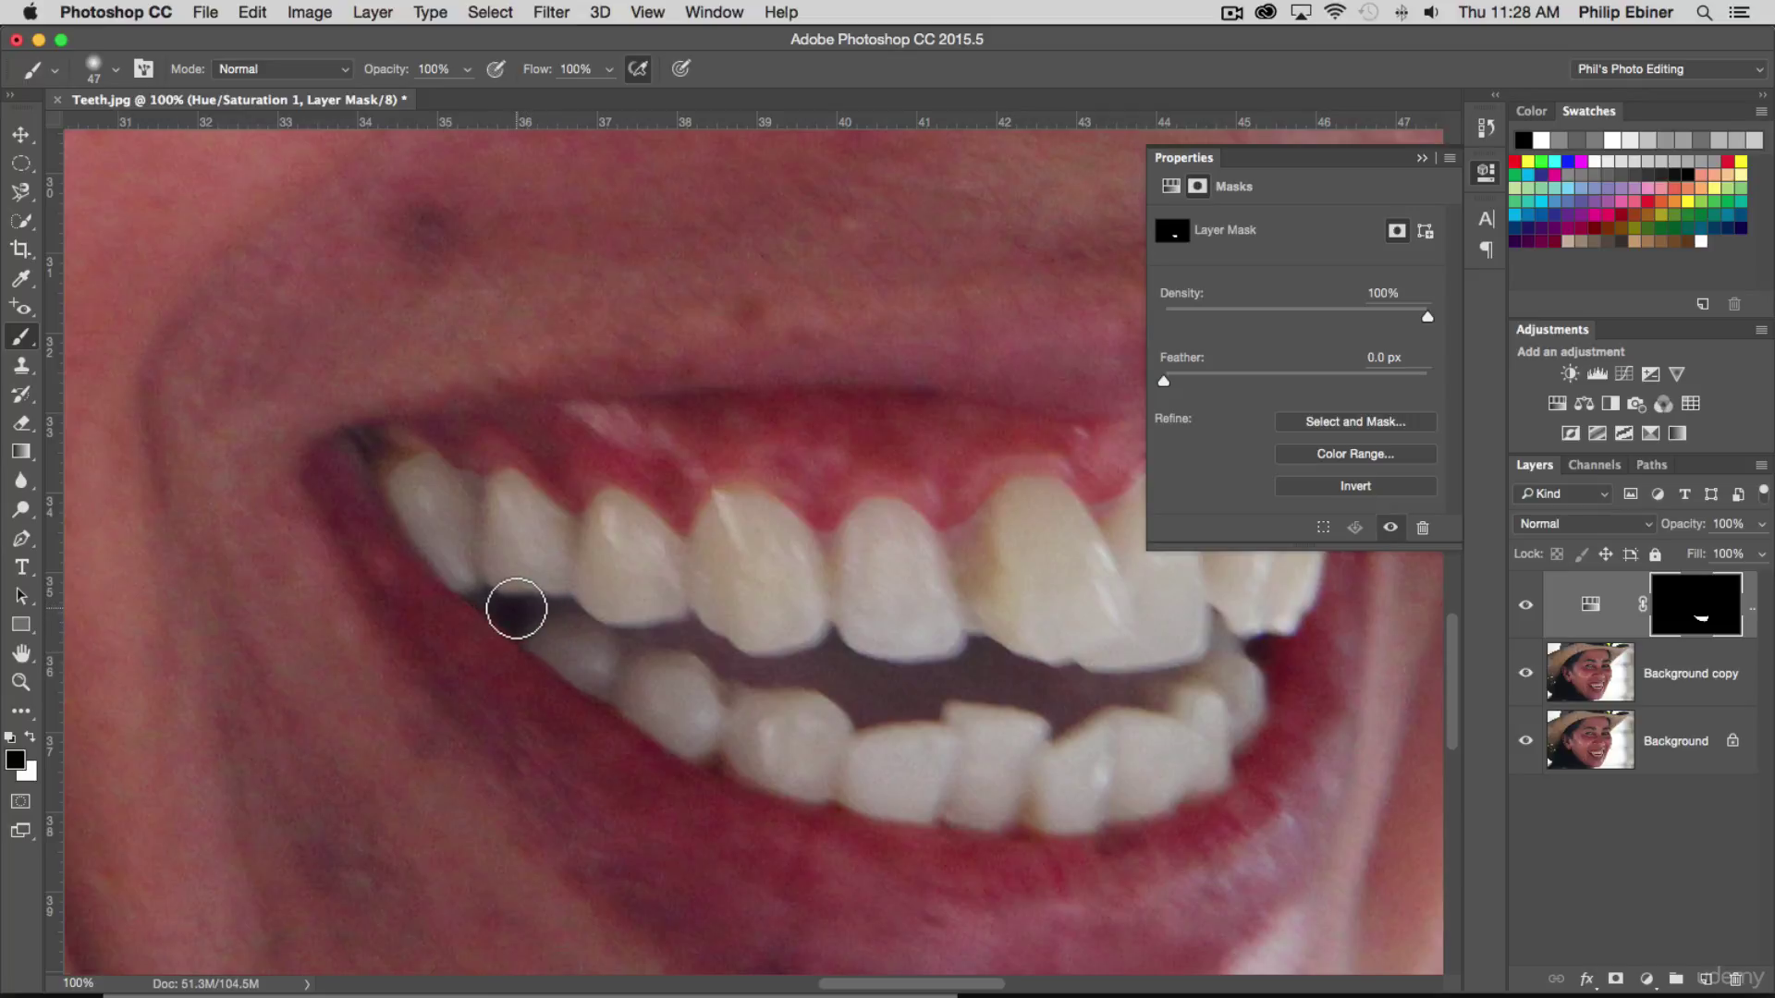
pyautogui.moveTo(514, 606); pyautogui.dragTo(490, 607)
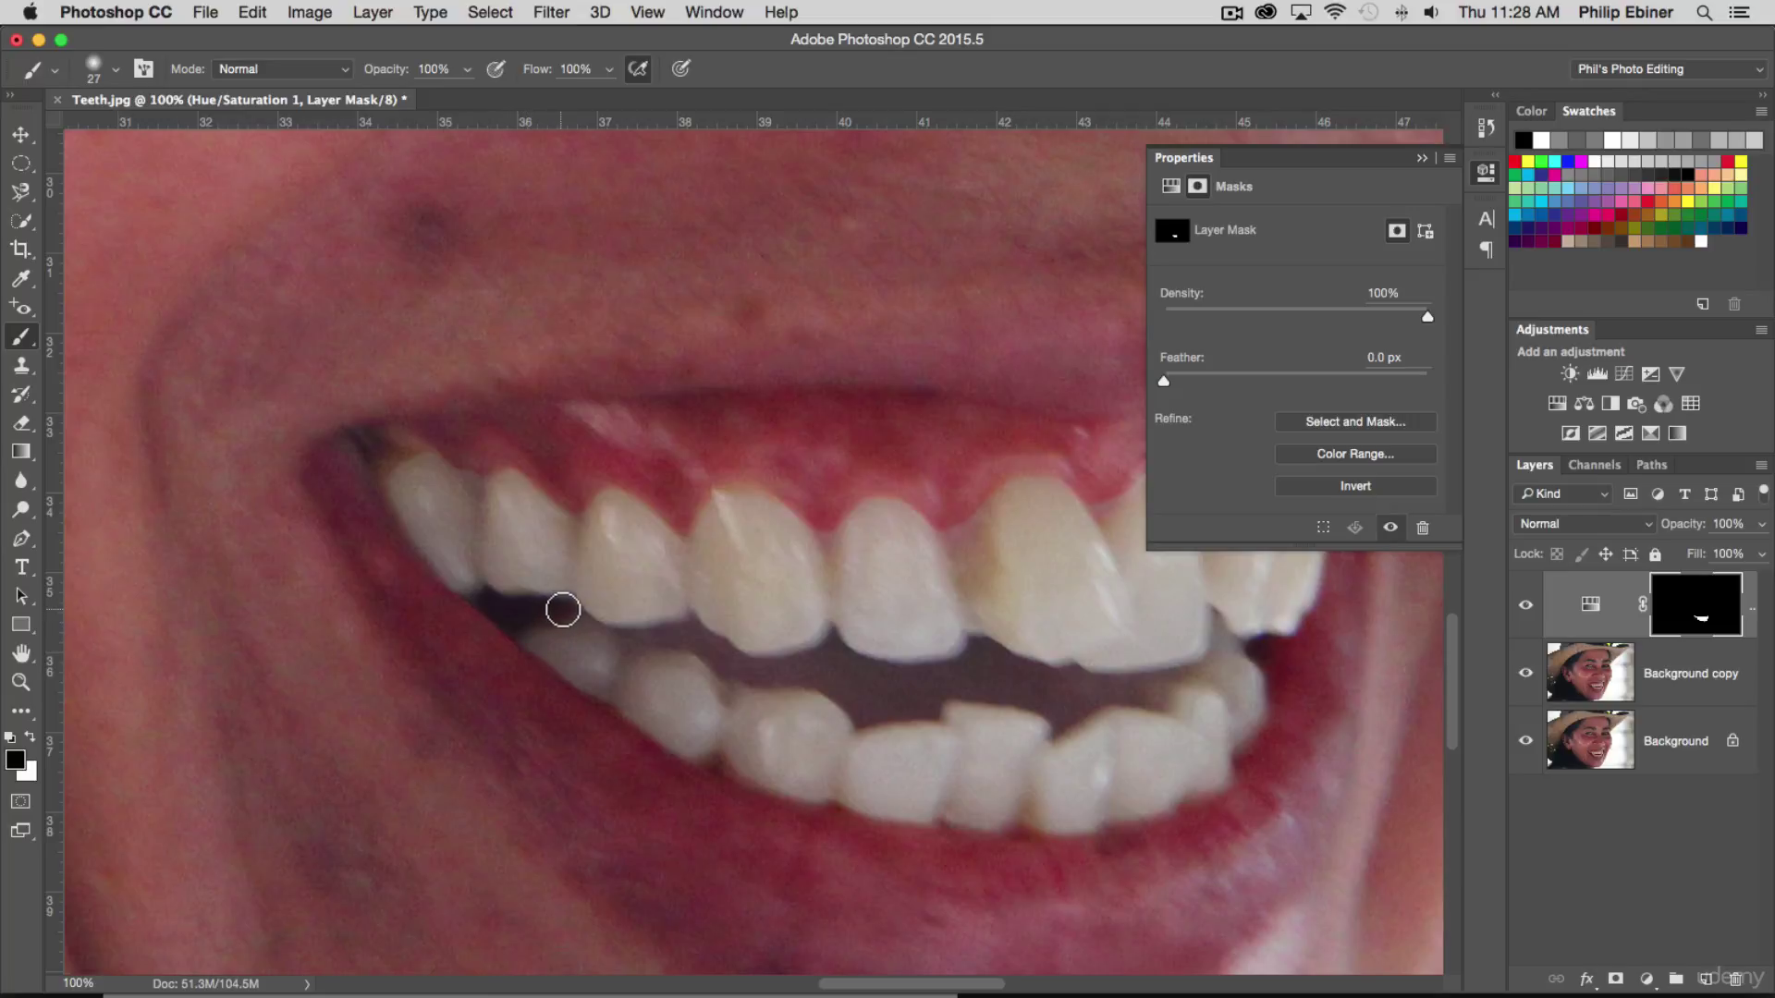
pyautogui.moveTo(632, 640)
pyautogui.mouseDown()
pyautogui.moveTo(694, 634)
pyautogui.moveTo(748, 671)
pyautogui.moveTo(834, 652)
pyautogui.moveTo(819, 677)
pyautogui.moveTo(869, 711)
pyautogui.moveTo(856, 671)
pyautogui.moveTo(896, 700)
pyautogui.moveTo(882, 709)
pyautogui.moveTo(929, 706)
pyautogui.moveTo(905, 685)
pyautogui.moveTo(933, 682)
pyautogui.moveTo(1041, 696)
pyautogui.moveTo(950, 666)
pyautogui.moveTo(980, 654)
pyautogui.moveTo(1046, 680)
pyautogui.moveTo(1061, 717)
pyautogui.moveTo(1138, 695)
pyautogui.moveTo(1070, 686)
pyautogui.mouseUp()
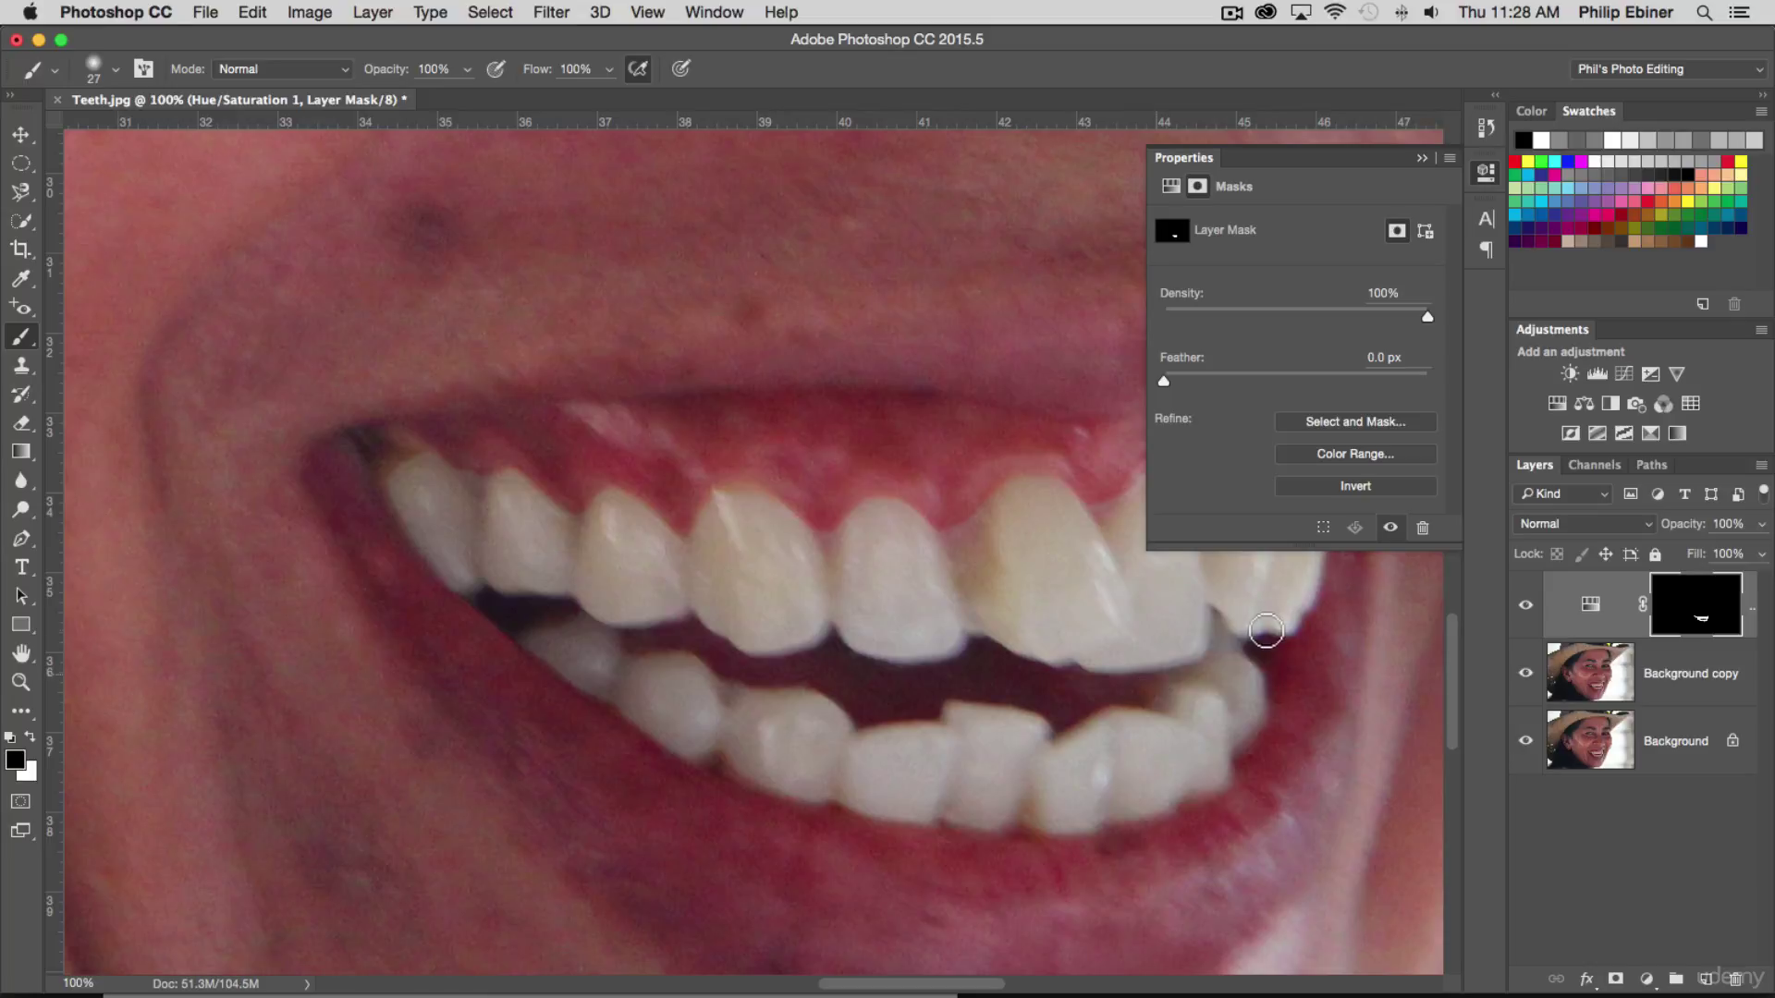
# - Paint the mask with a small white brush over the missed tooth edges to extend the whitening to them
pyautogui.press('[')
pyautogui.press('z')
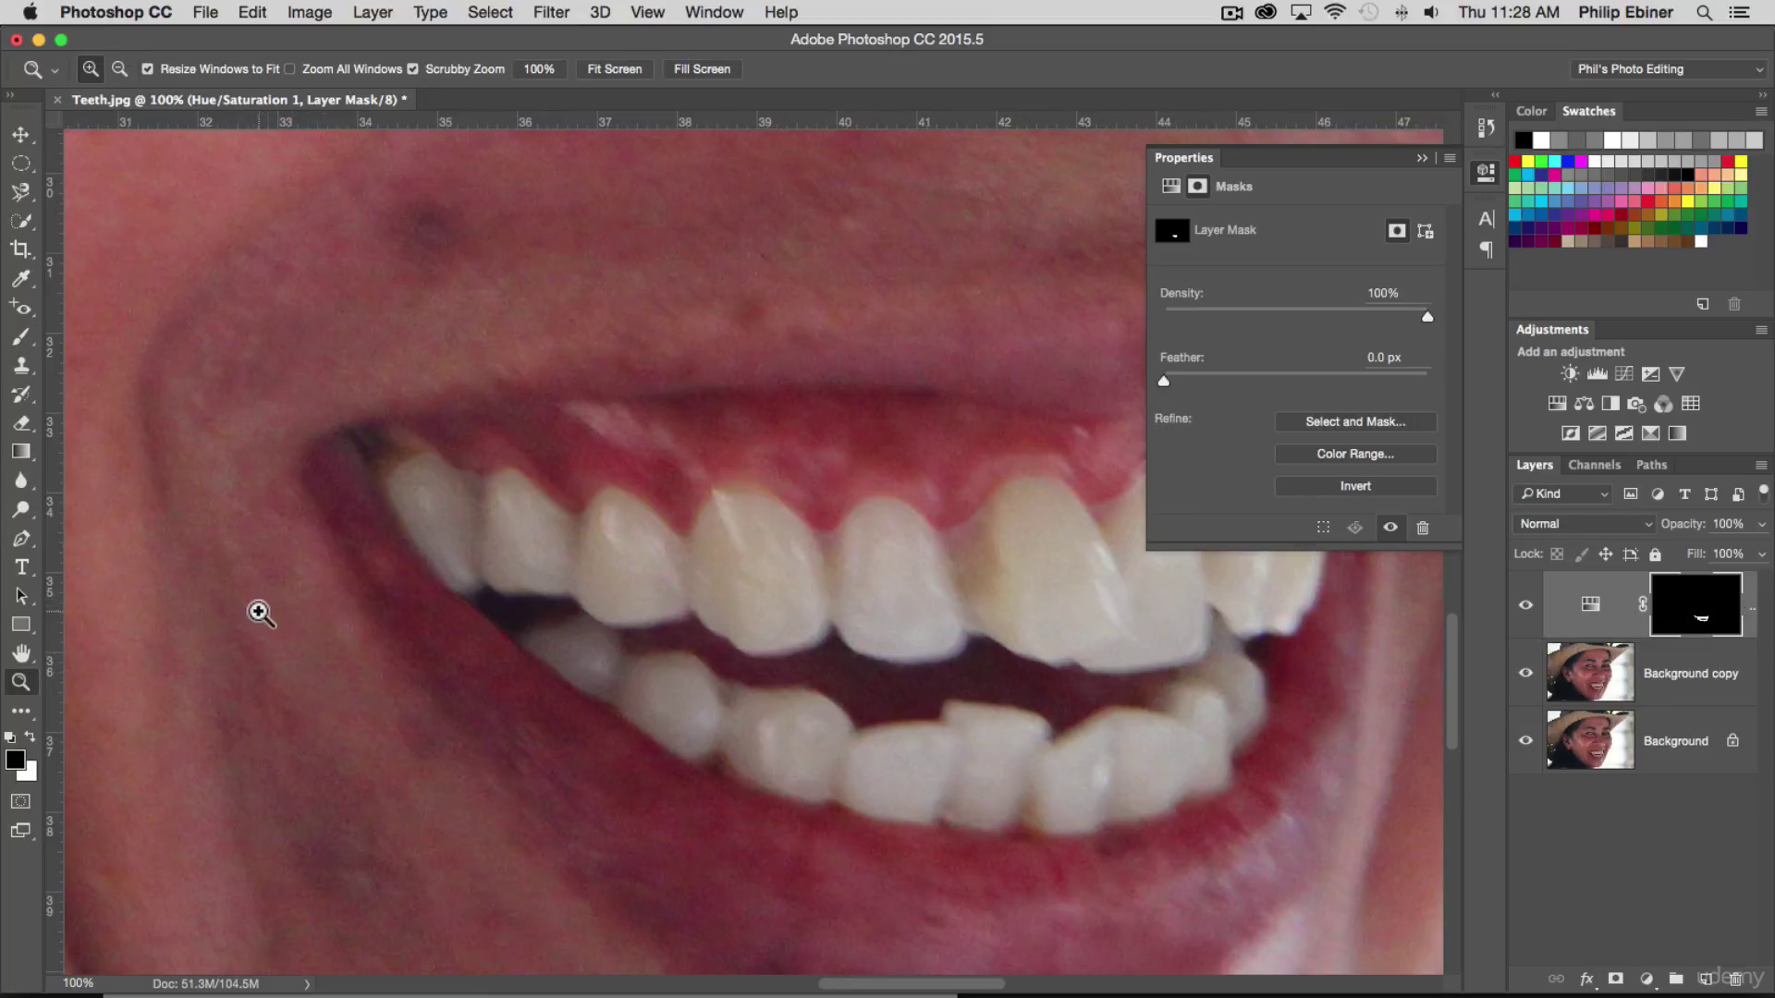
pyautogui.press('x')
pyautogui.press('b')
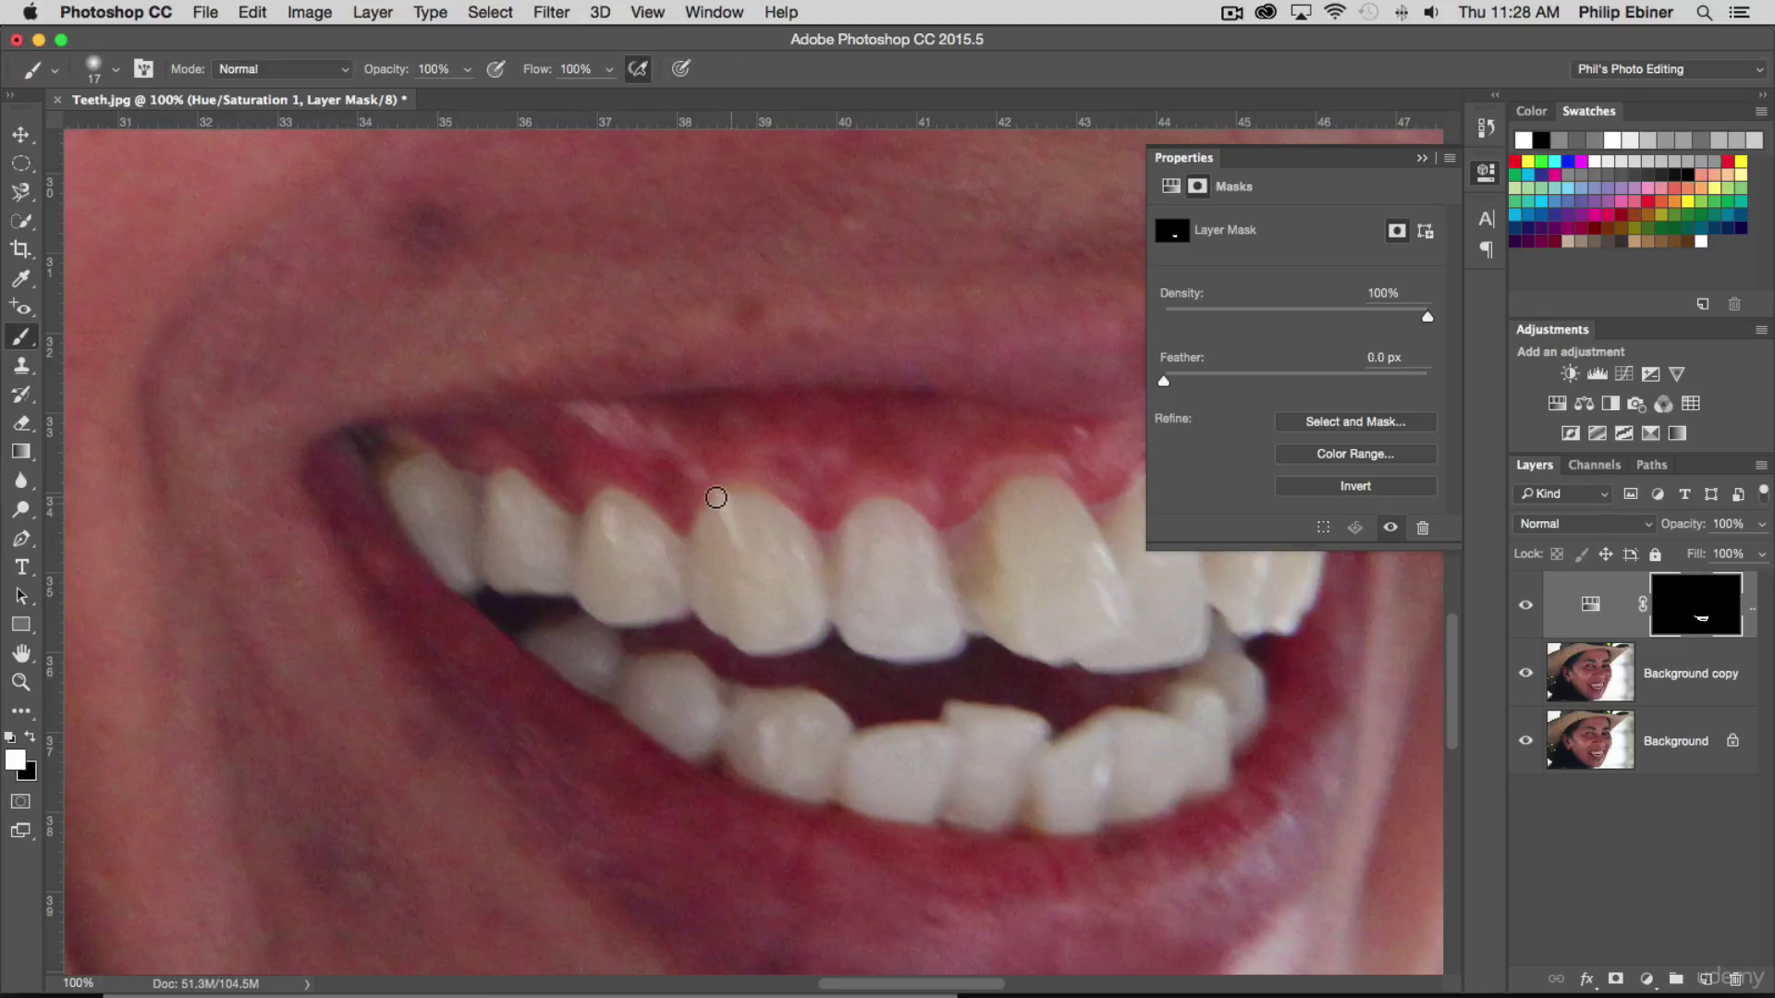
pyautogui.click(723, 495)
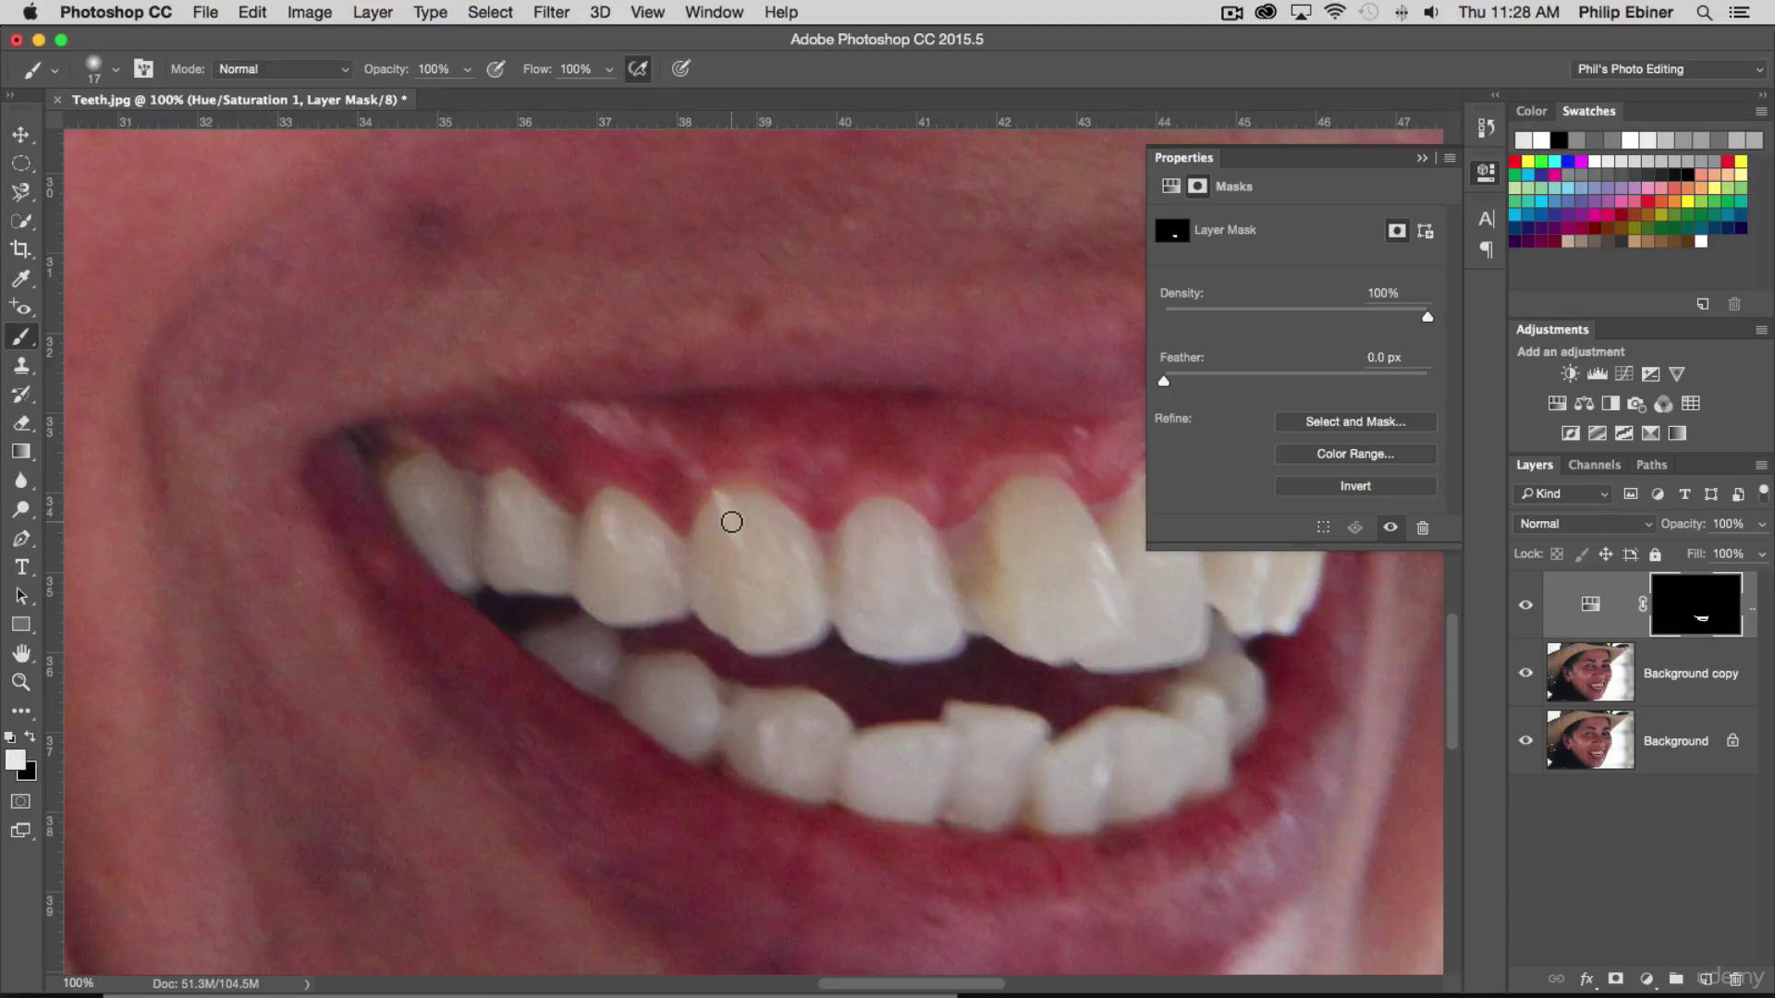
pyautogui.press('super+z')
pyautogui.moveTo(720, 499); pyautogui.dragTo(733, 496)
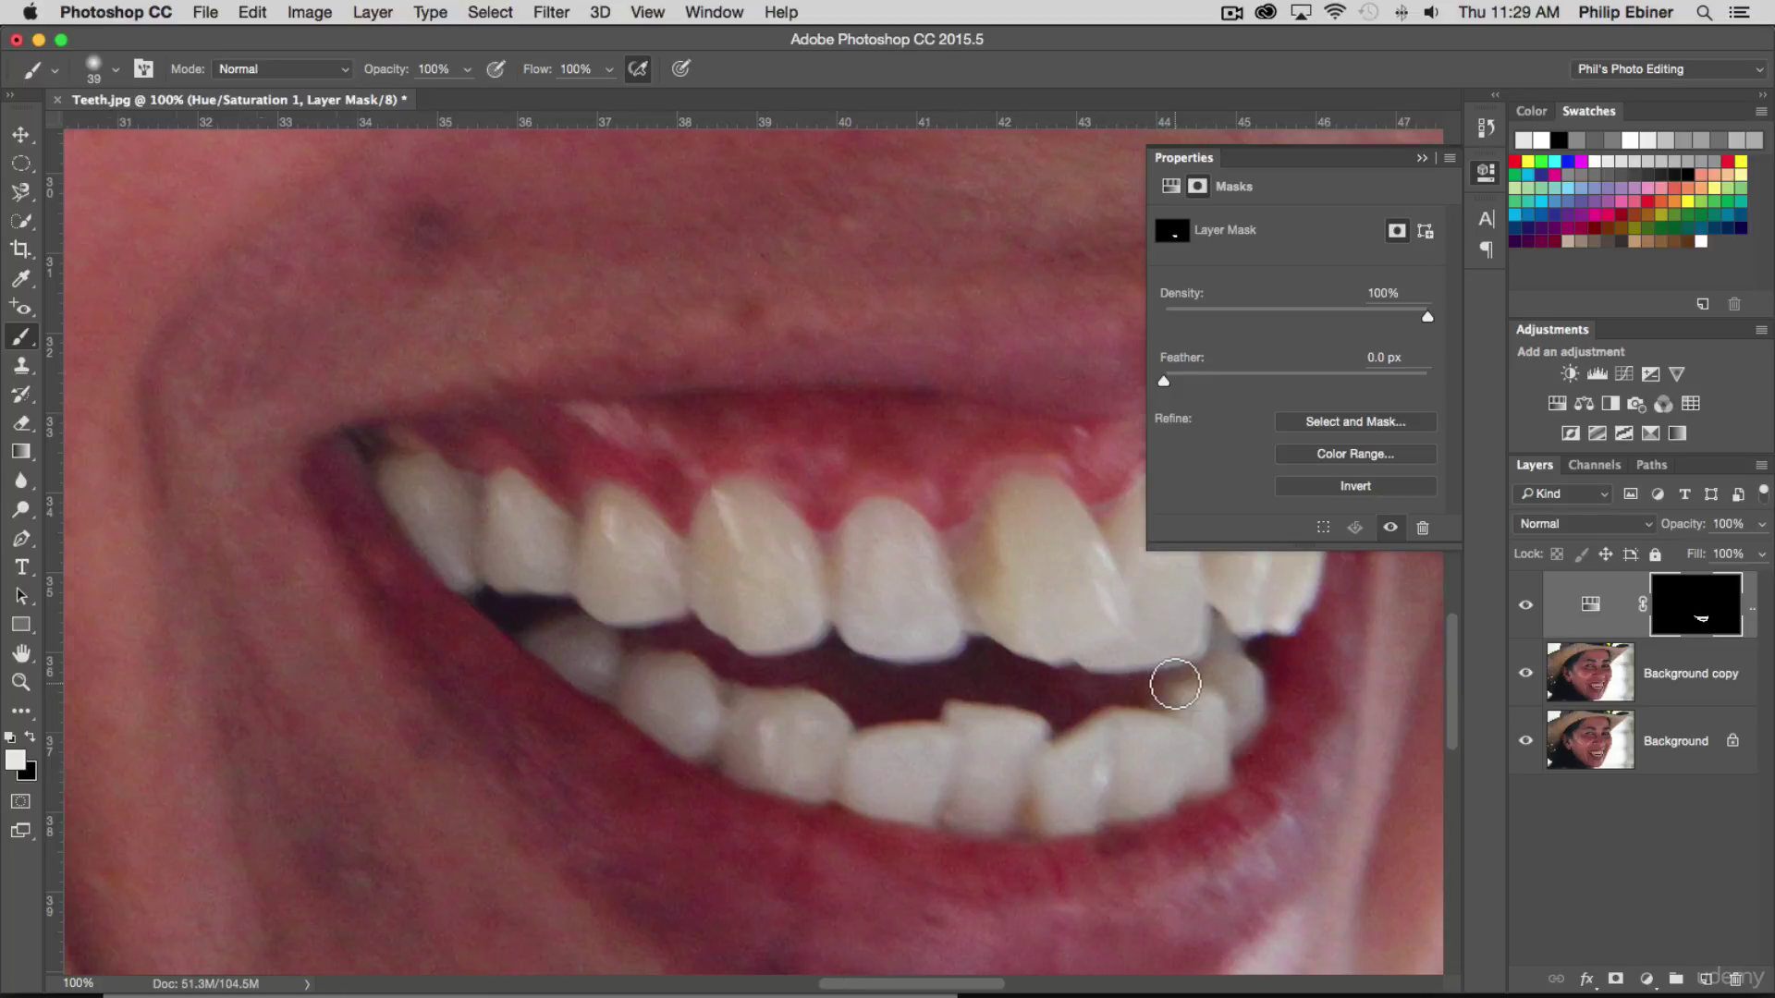
# - Paint black on the mask with a brush of about 22 px over the gum areas between the upper front teeth
pyautogui.hscroll(5, 1175, 684)
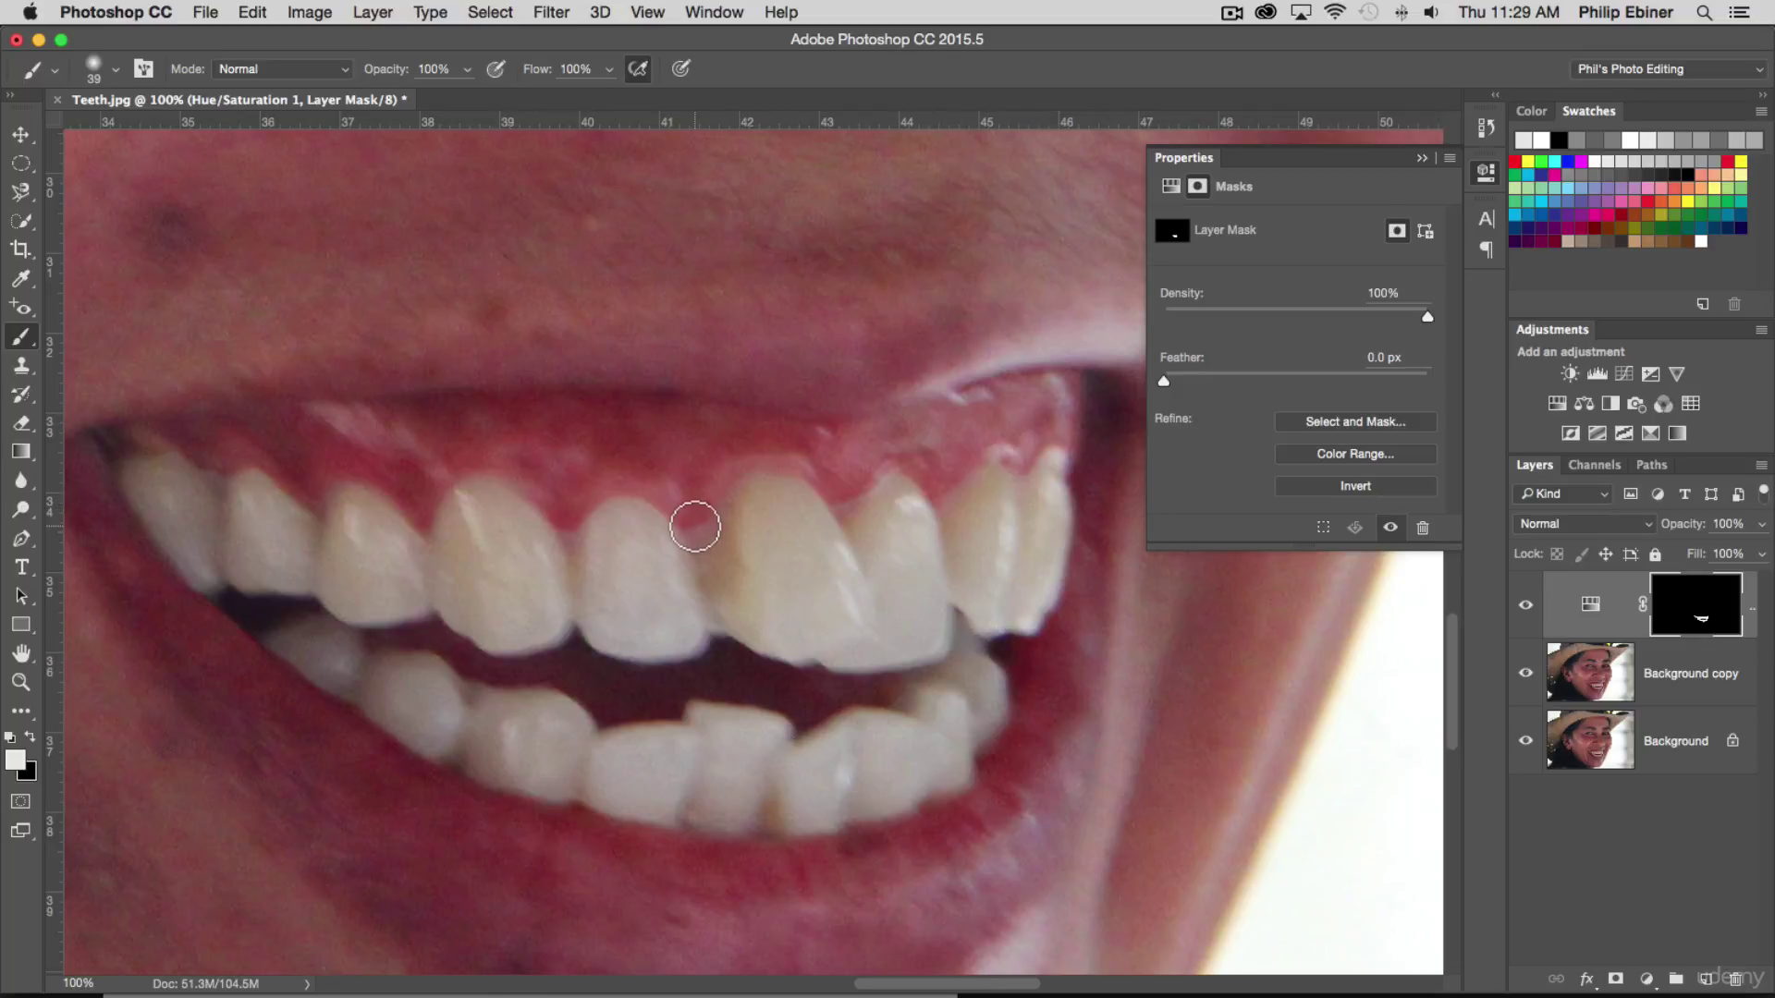
pyautogui.press('x')
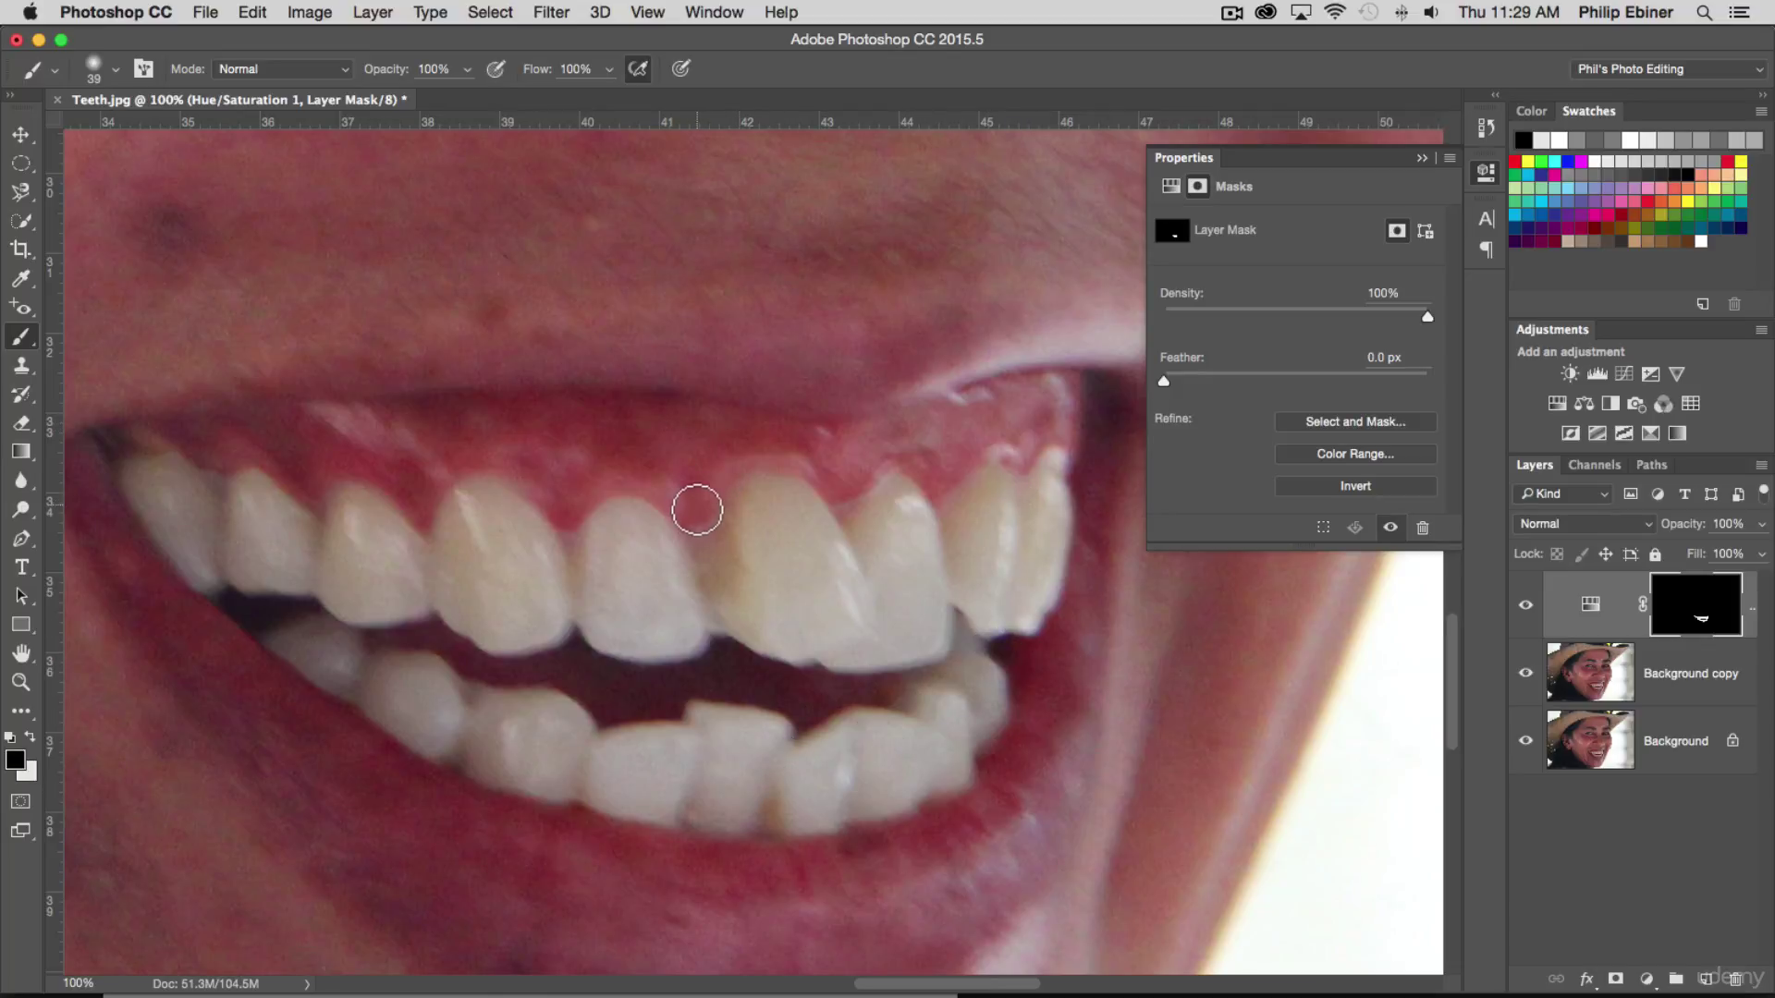
pyautogui.keyDown('ctrl'); pyautogui.keyDown('alt'); pyautogui.moveTo(694, 520); pyautogui.dragTo(689, 519); pyautogui.keyUp('alt'); pyautogui.keyUp('ctrl')
pyautogui.keyDown('ctrl'); pyautogui.keyDown('alt'); pyautogui.moveTo(569, 531); pyautogui.dragTo(567, 533); pyautogui.keyUp('alt'); pyautogui.keyUp('ctrl')
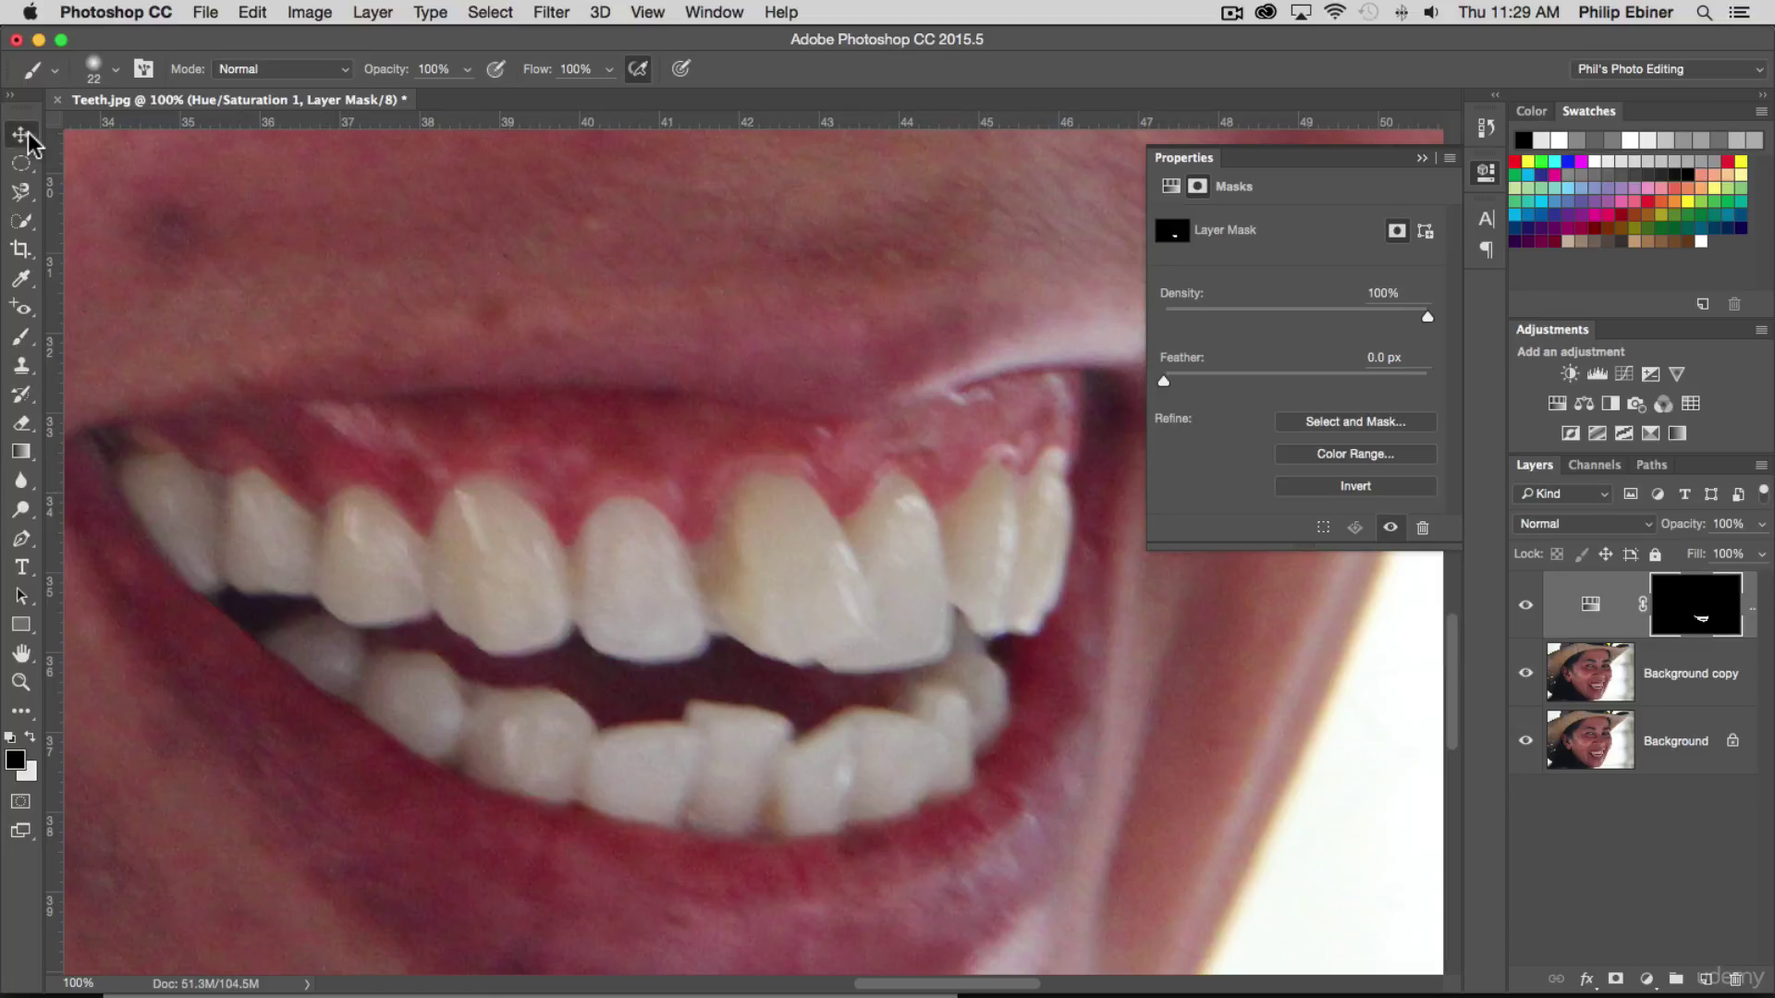
# - Compare the whole portrait before and after whitening by hiding and showing the Hue/Saturation layer
pyautogui.press('z')
pyautogui.keyDown('alt'); pyautogui.click(727, 401); pyautogui.keyUp('alt')
pyautogui.keyDown('alt'); pyautogui.click(921, 406); pyautogui.keyUp('alt')
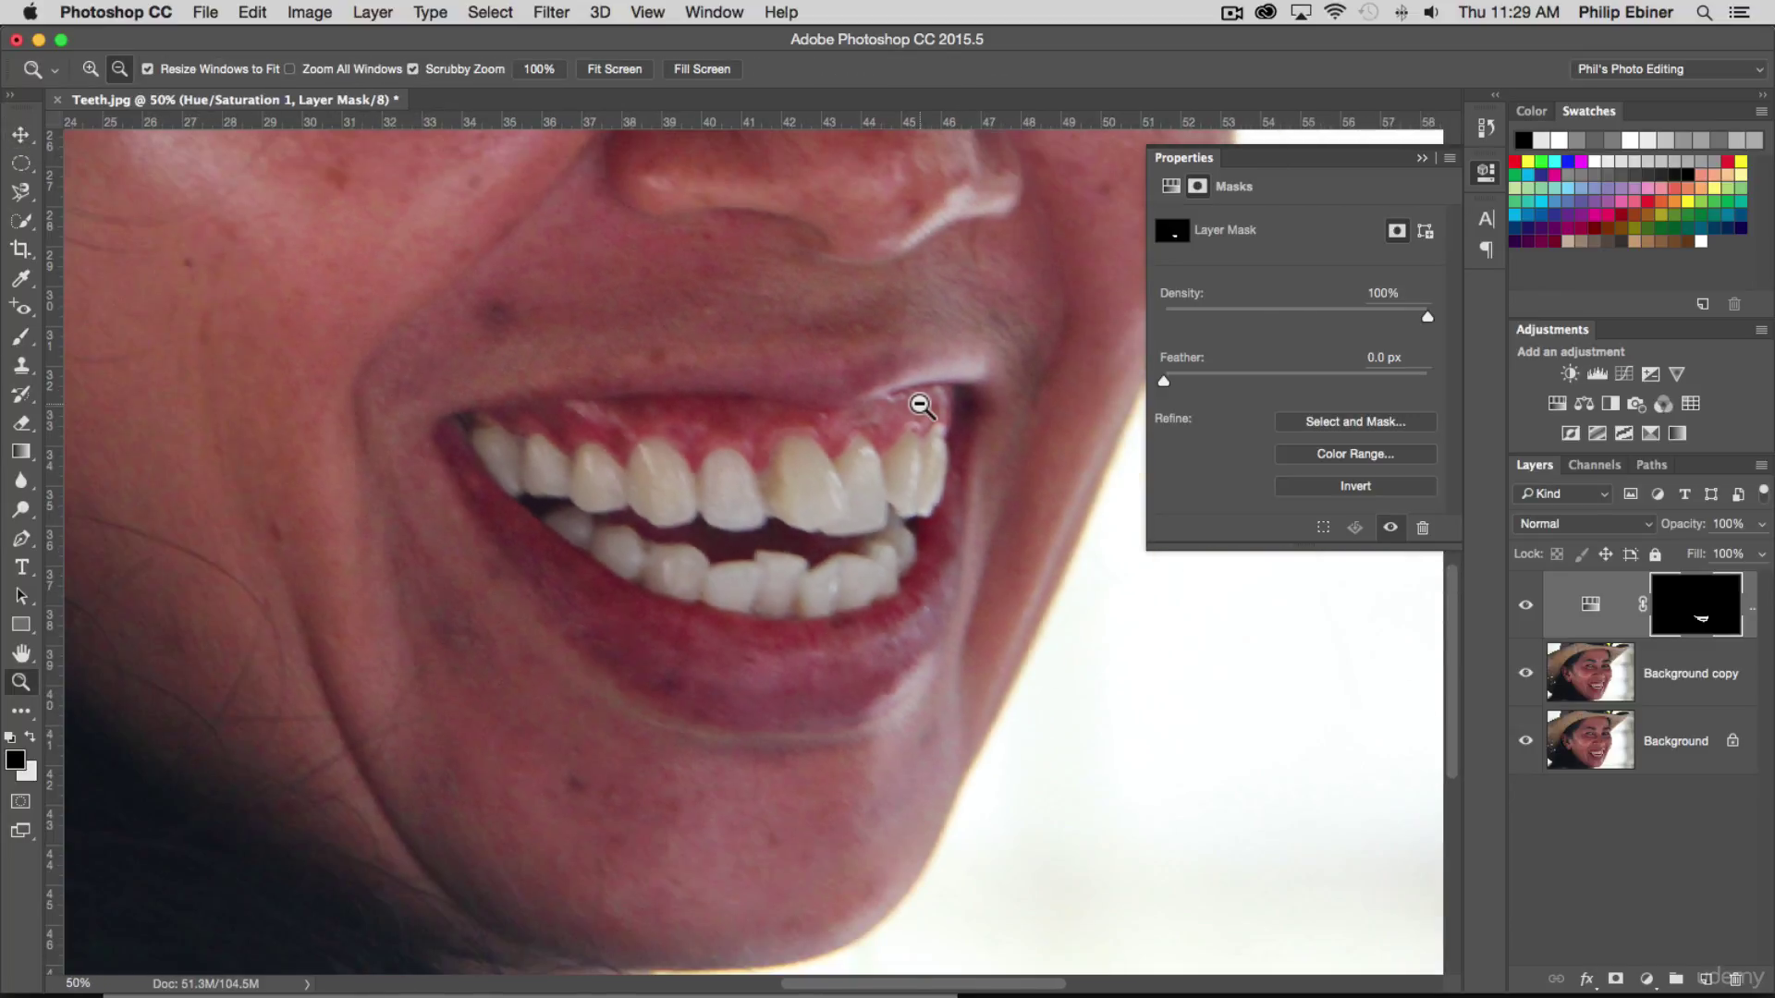
pyautogui.keyDown('alt'); pyautogui.click(923, 401); pyautogui.keyUp('alt')
pyautogui.keyDown('alt'); pyautogui.click(923, 400); pyautogui.keyUp('alt')
pyautogui.keyDown('alt'); pyautogui.click(1018, 357); pyautogui.keyUp('alt')
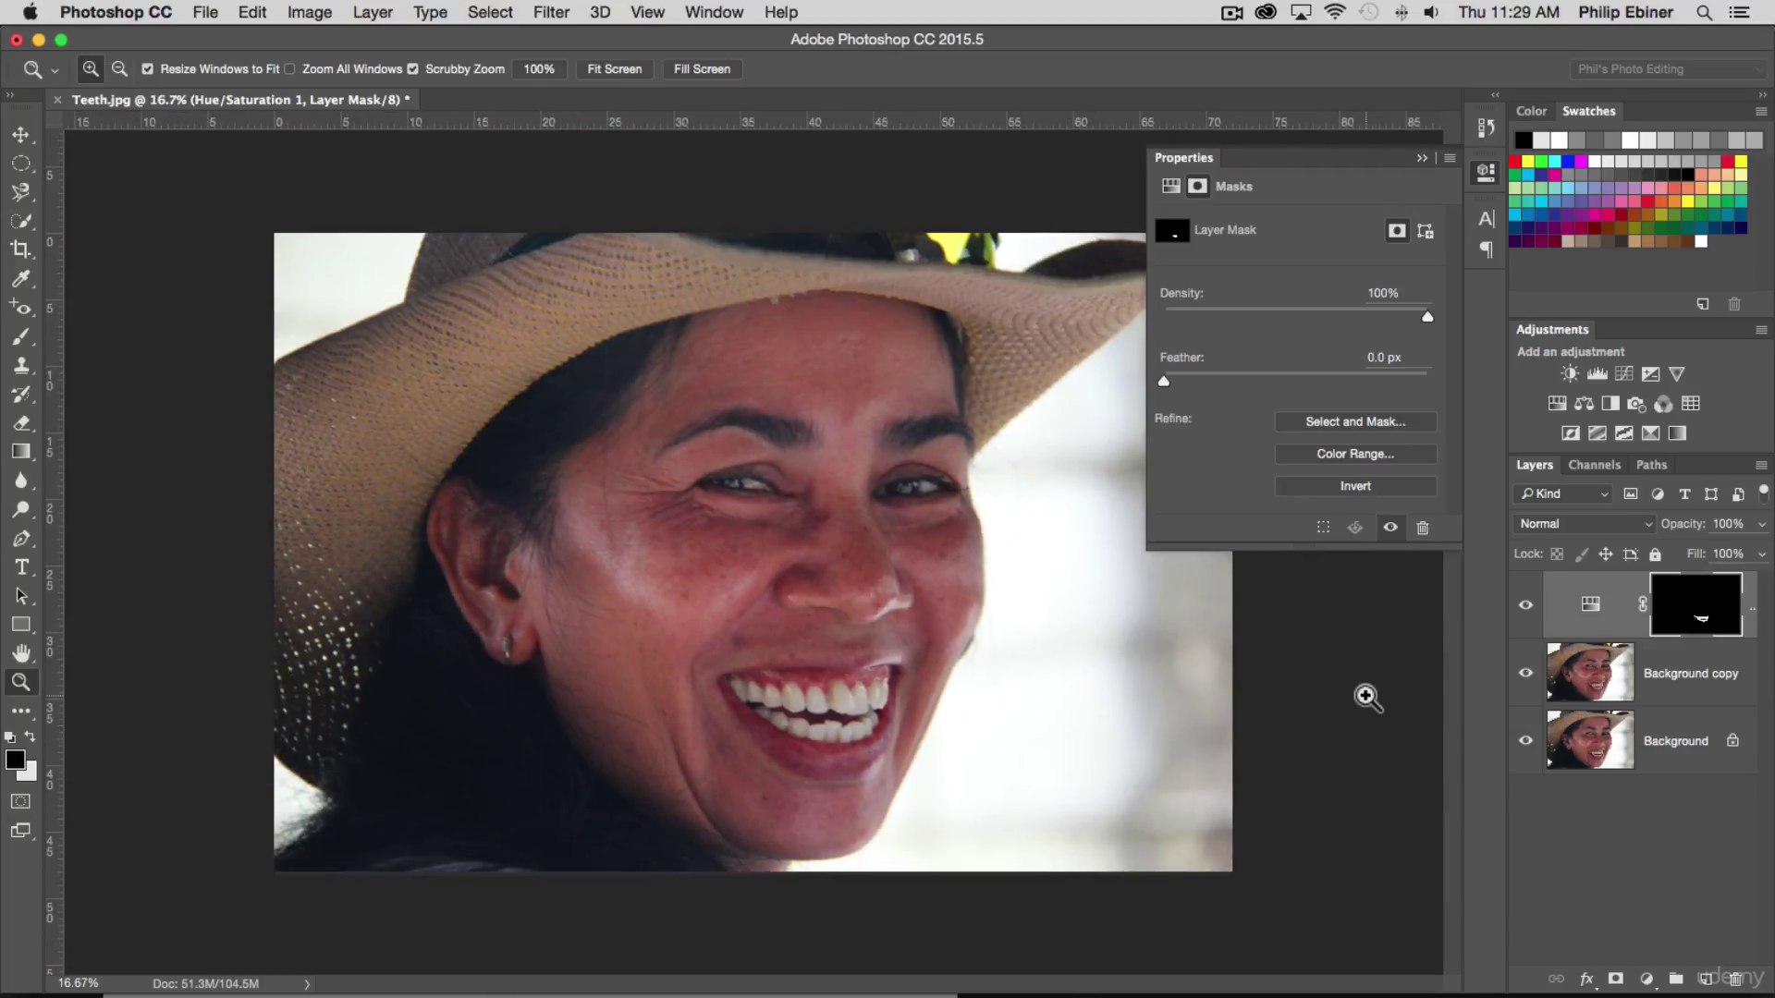
pyautogui.click(1627, 851)
pyautogui.click(1526, 607)
pyautogui.click(1528, 610)
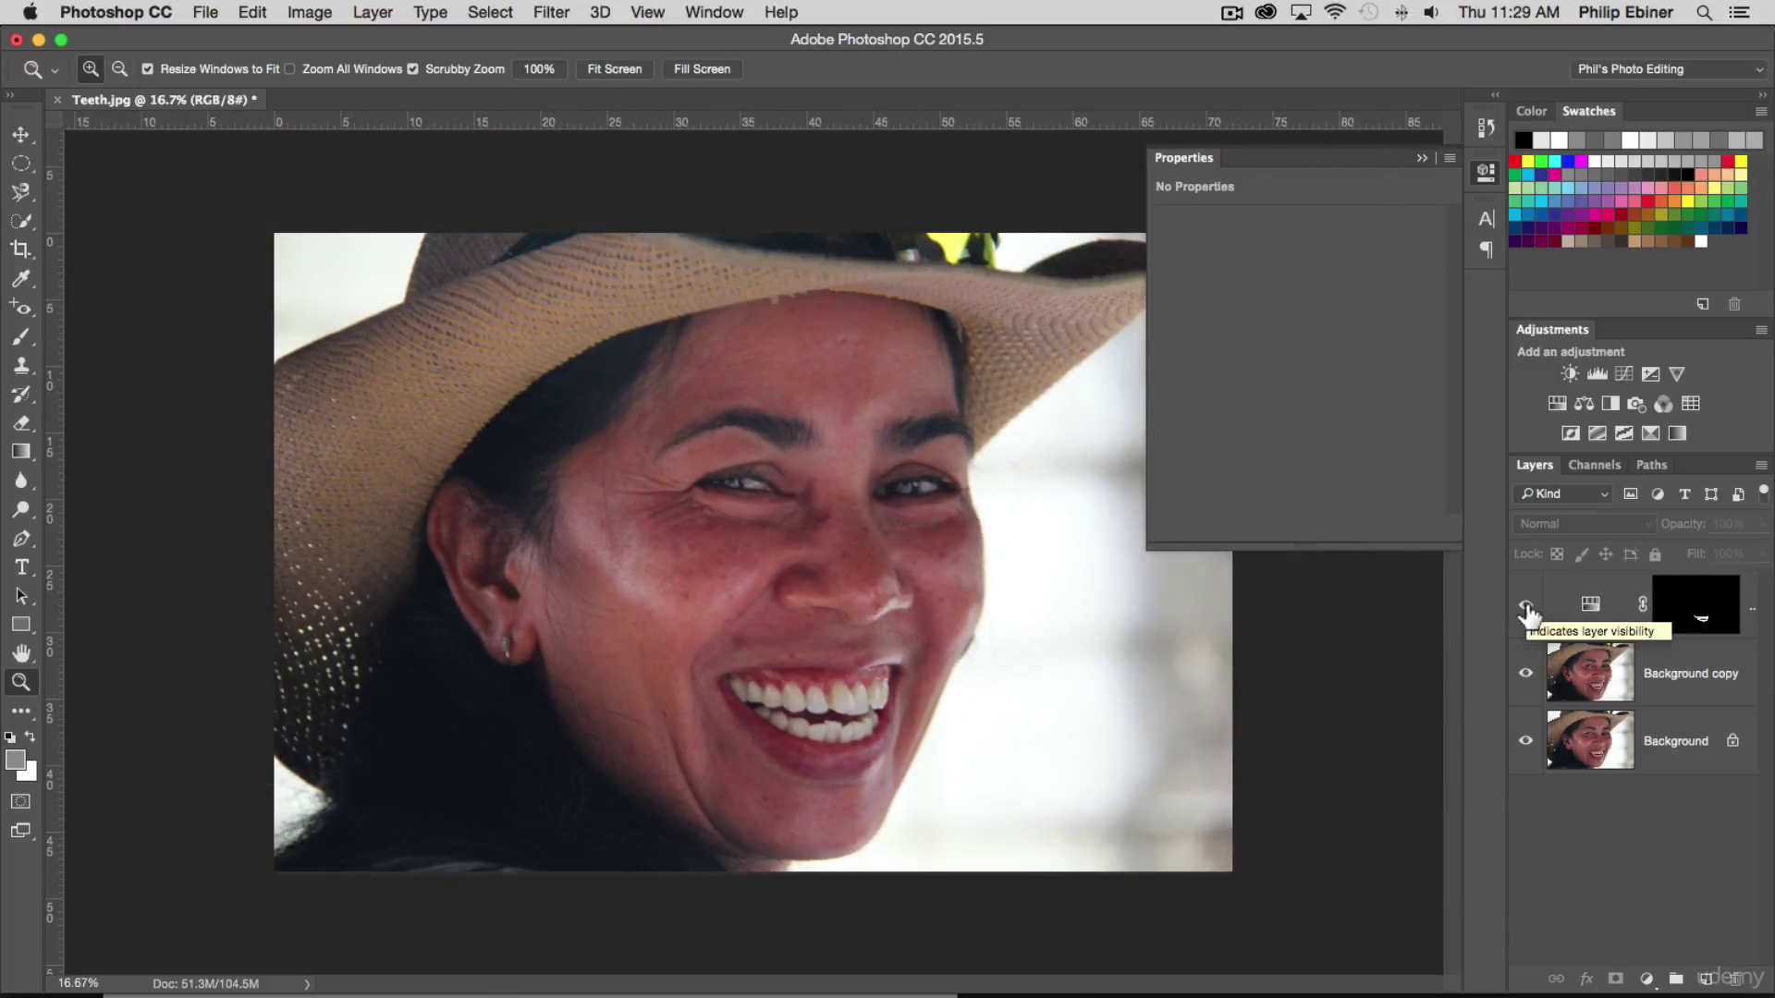
pyautogui.click(1527, 610)
pyautogui.click(1527, 609)
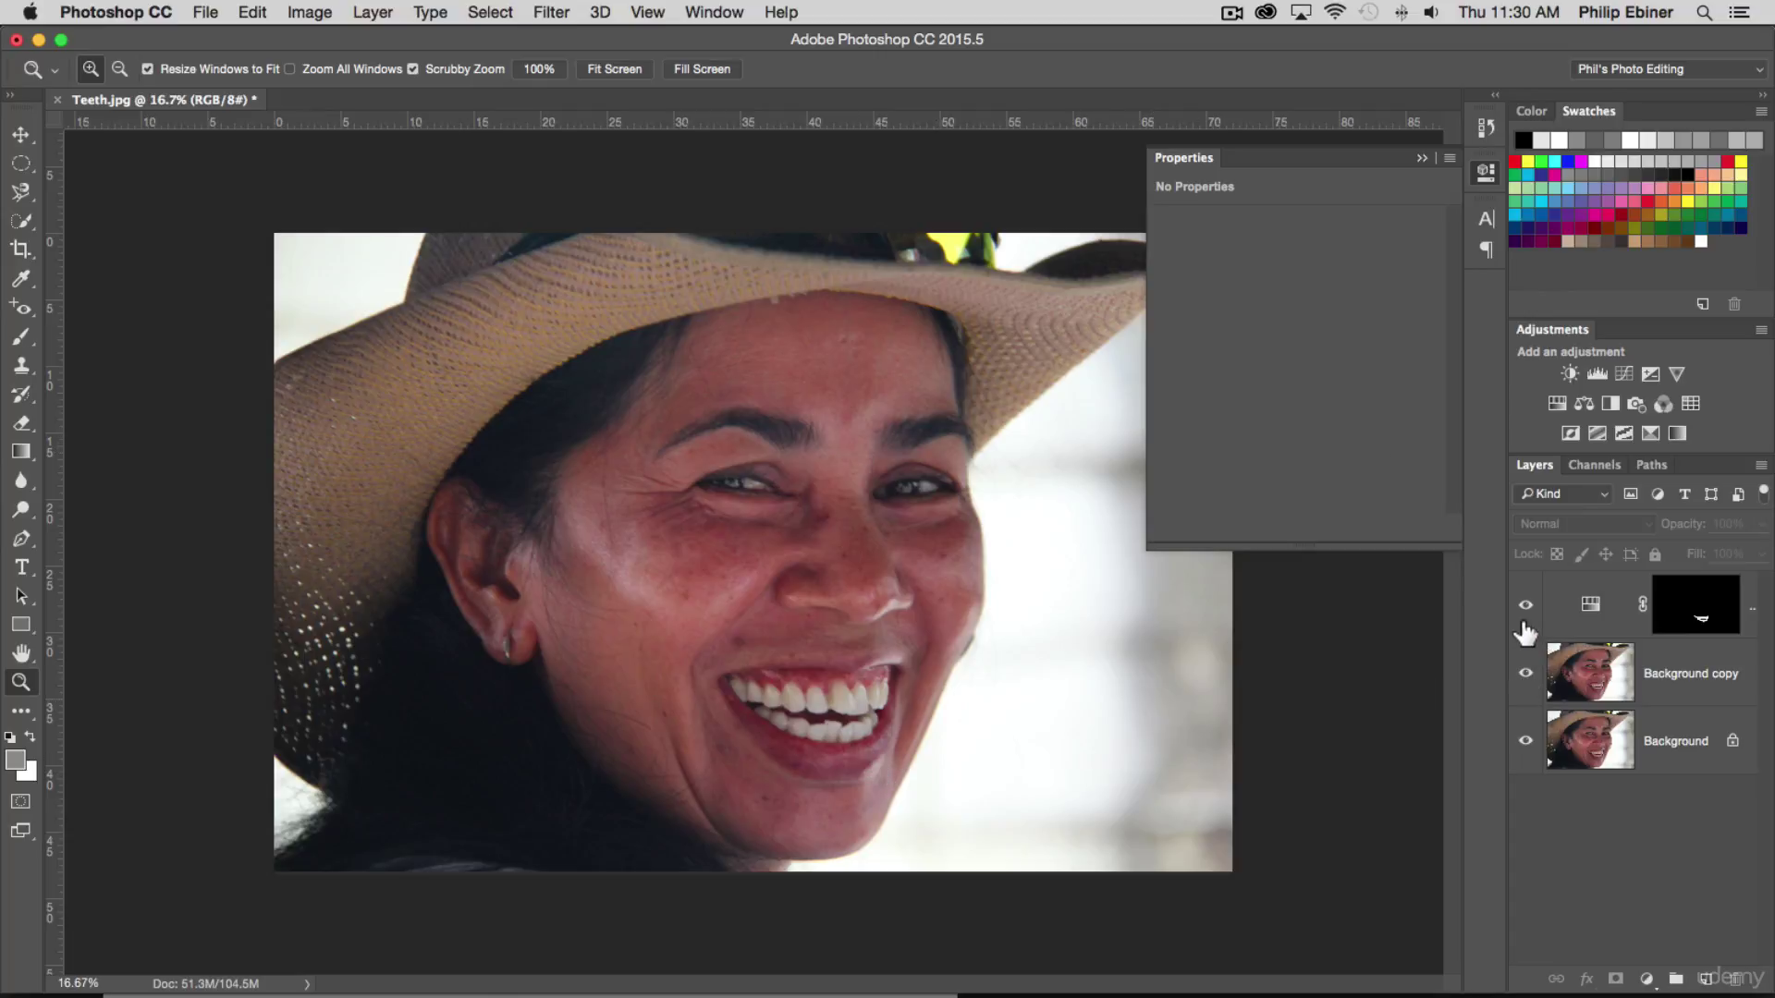
pyautogui.click(1526, 606)
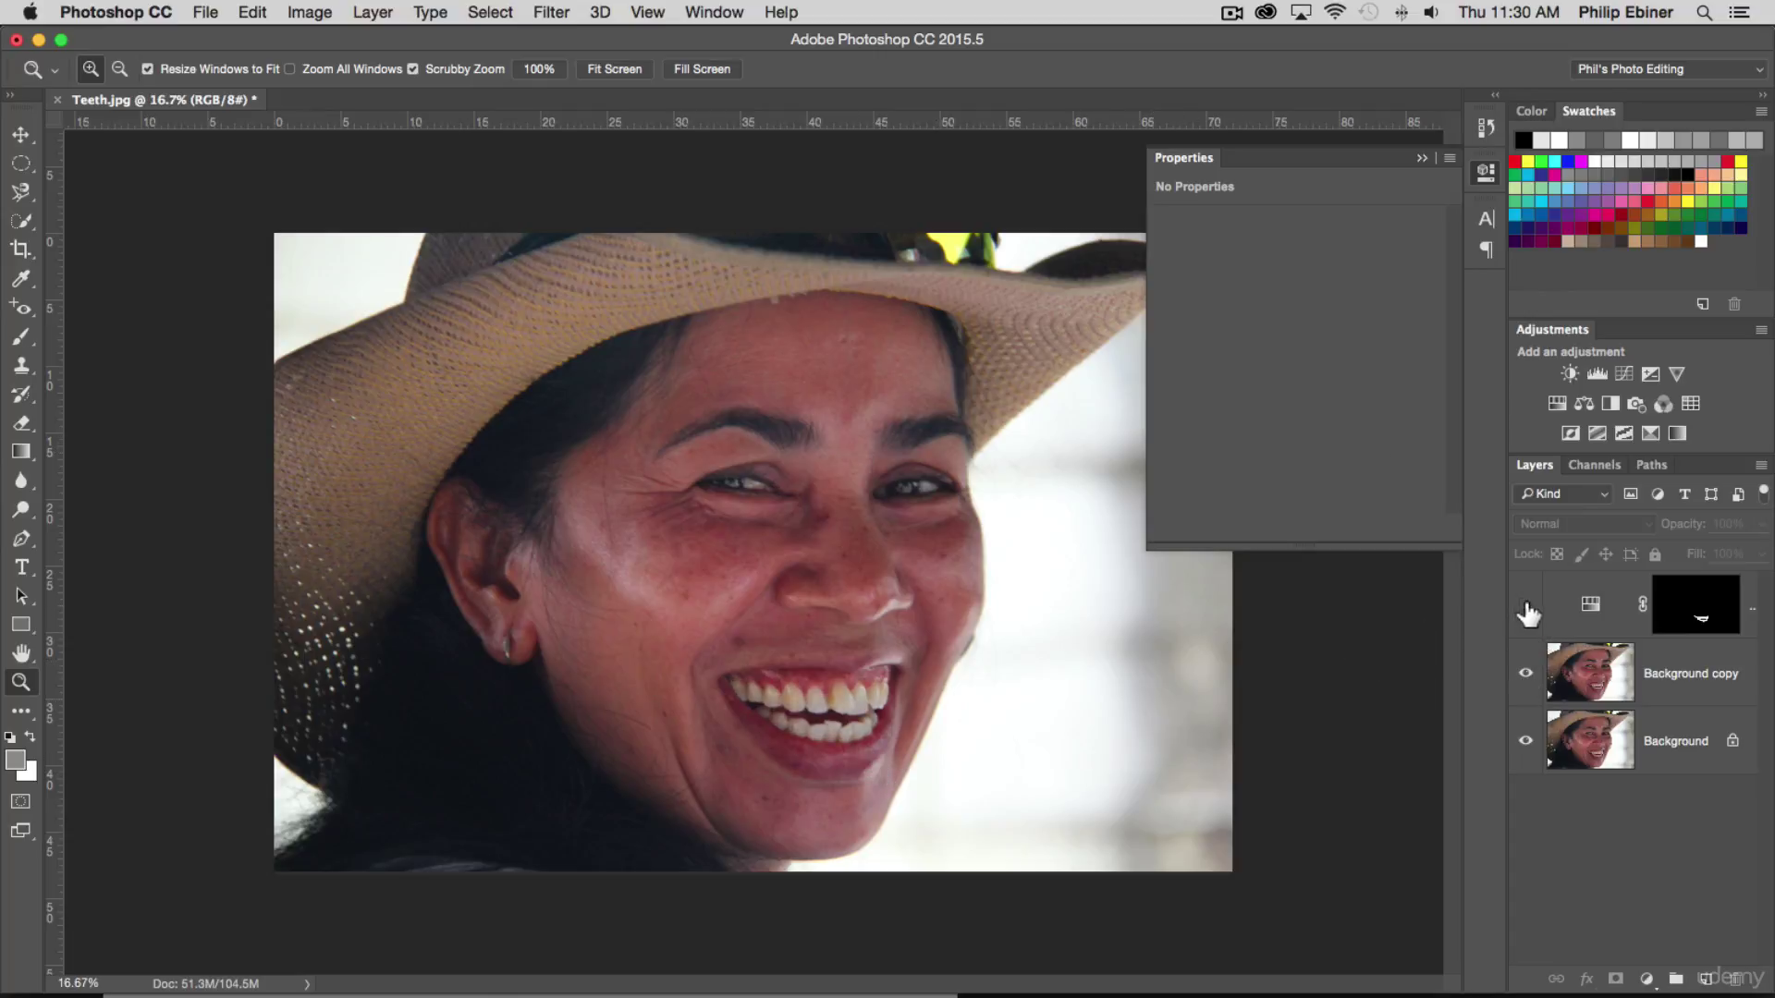
pyautogui.click(1526, 606)
# - Test a Saturation of -100 on the teeth's Hue/Saturation adjustment and settle on -37
pyautogui.click(1590, 604)
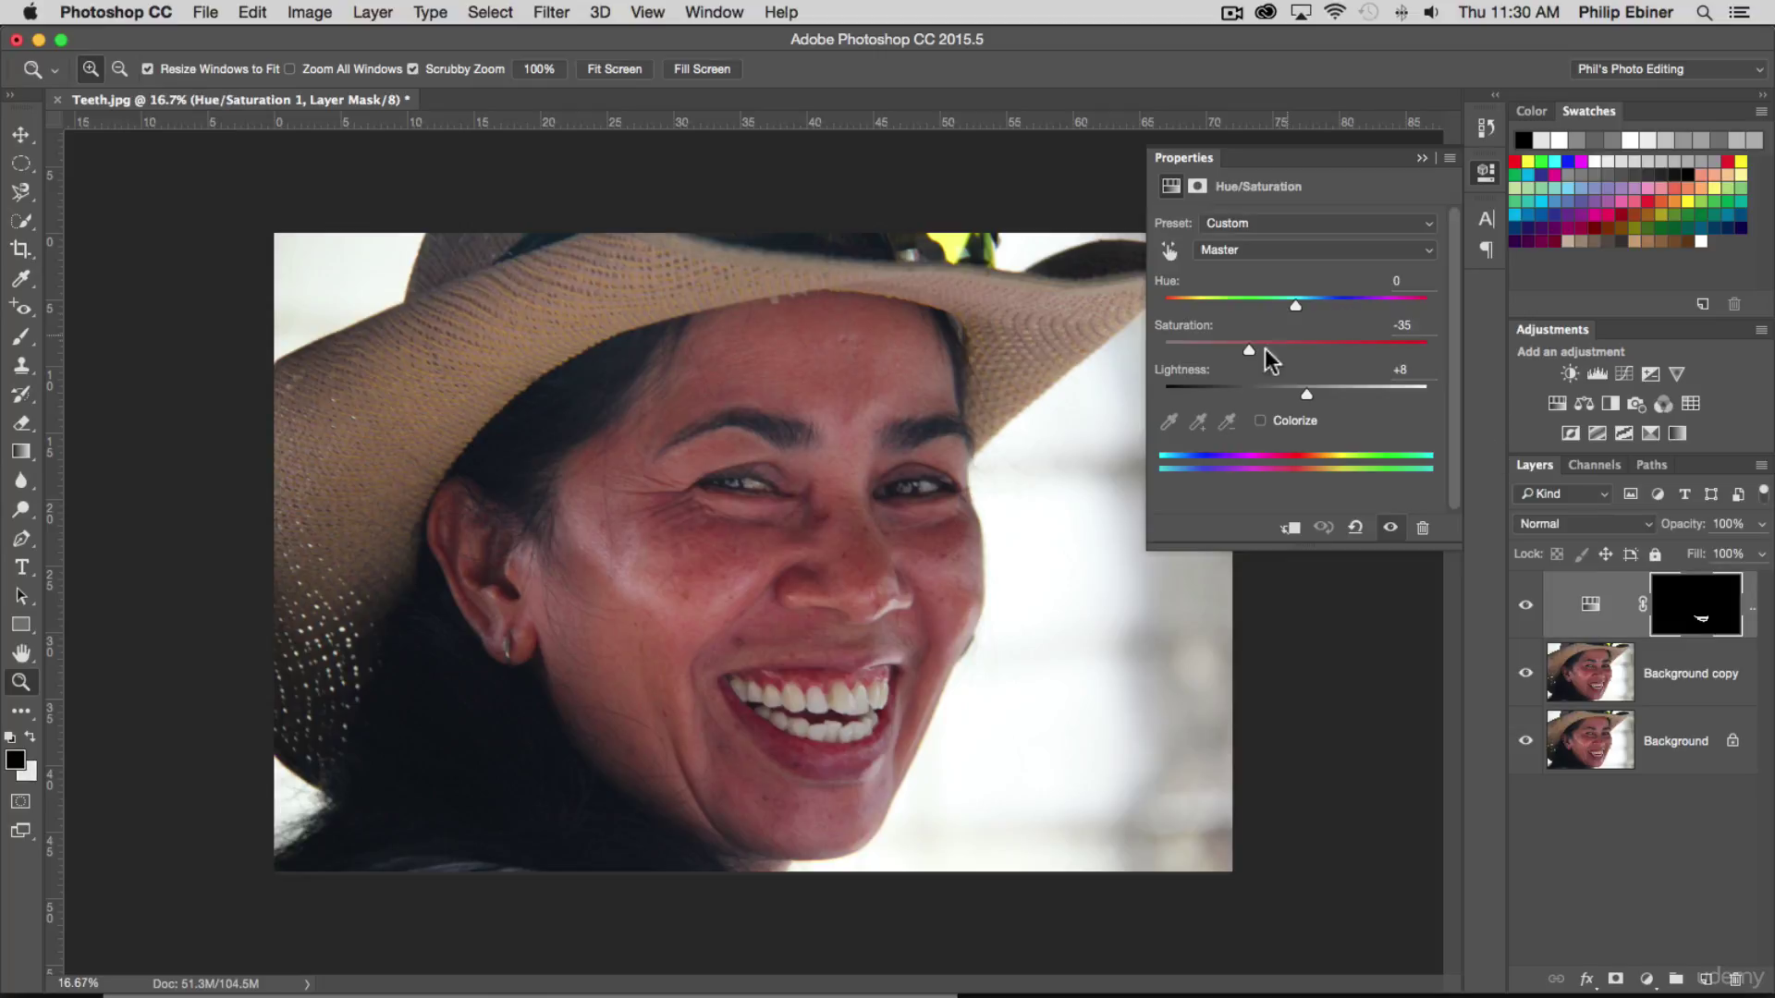
pyautogui.moveTo(1250, 356); pyautogui.dragTo(1163, 351)
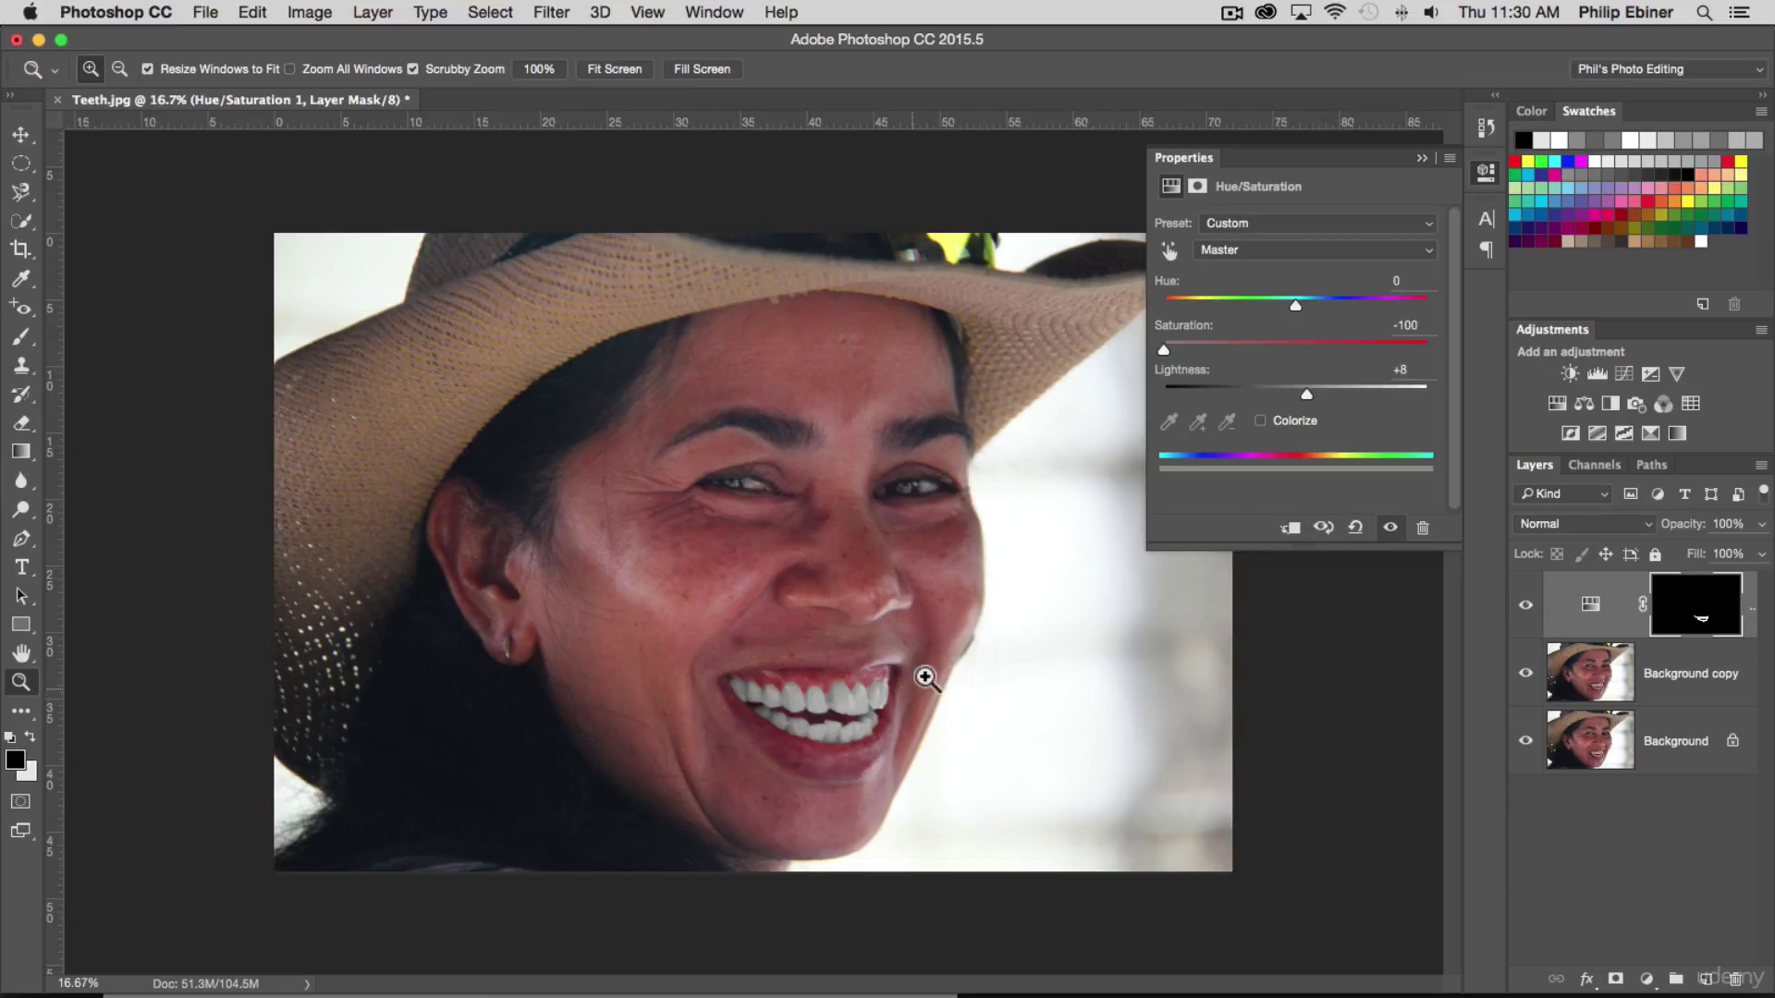
pyautogui.moveTo(1166, 350); pyautogui.dragTo(1236, 351)
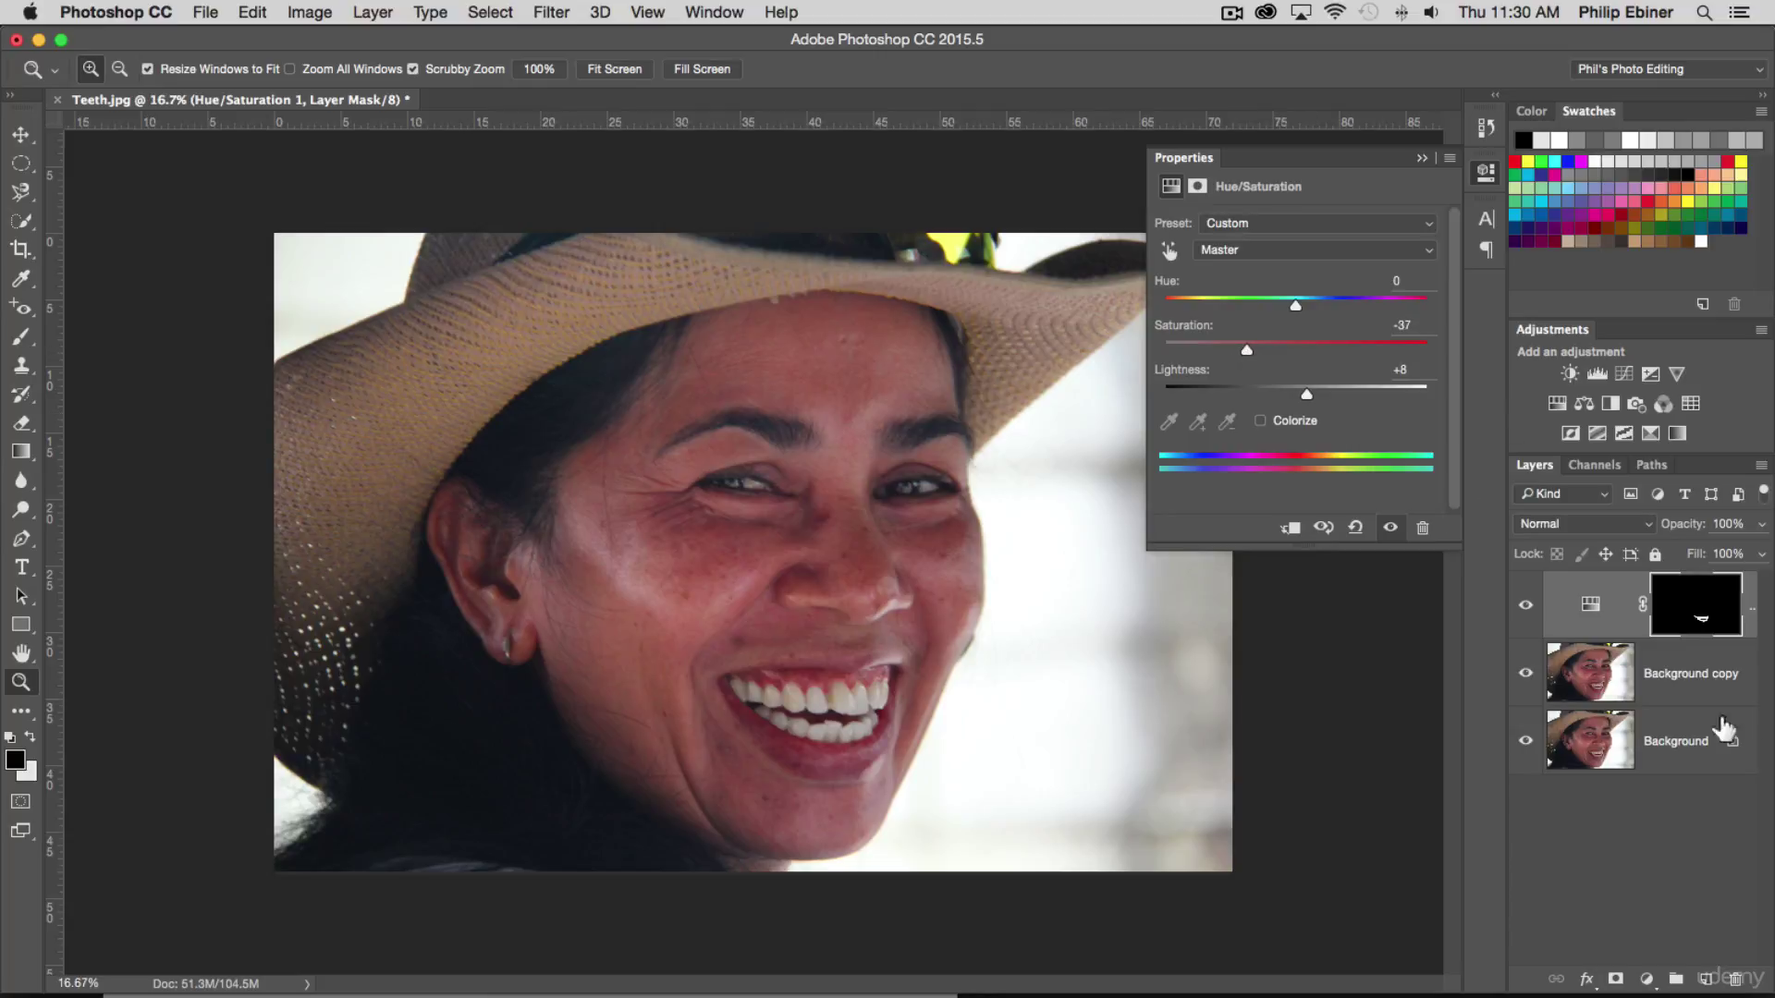
# - Collapse the adjustment's properties and select the Hue/Saturation adjustment layer
pyautogui.click(1637, 830)
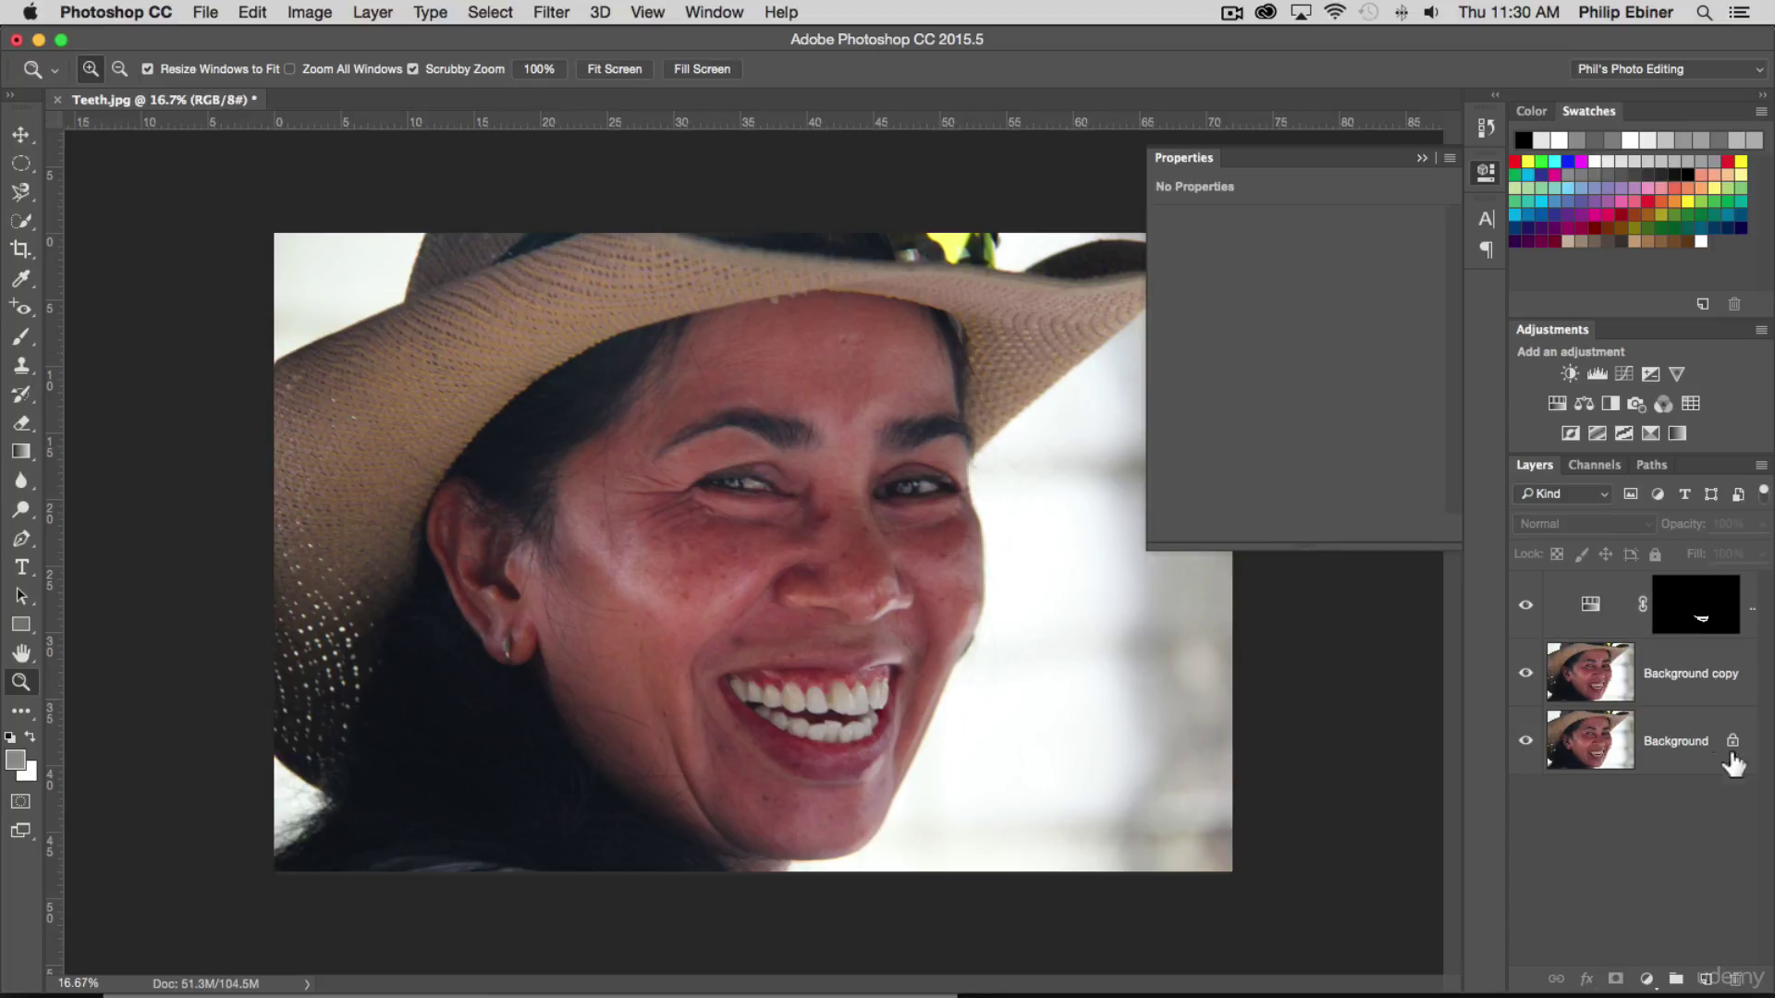
pyautogui.click(1480, 165)
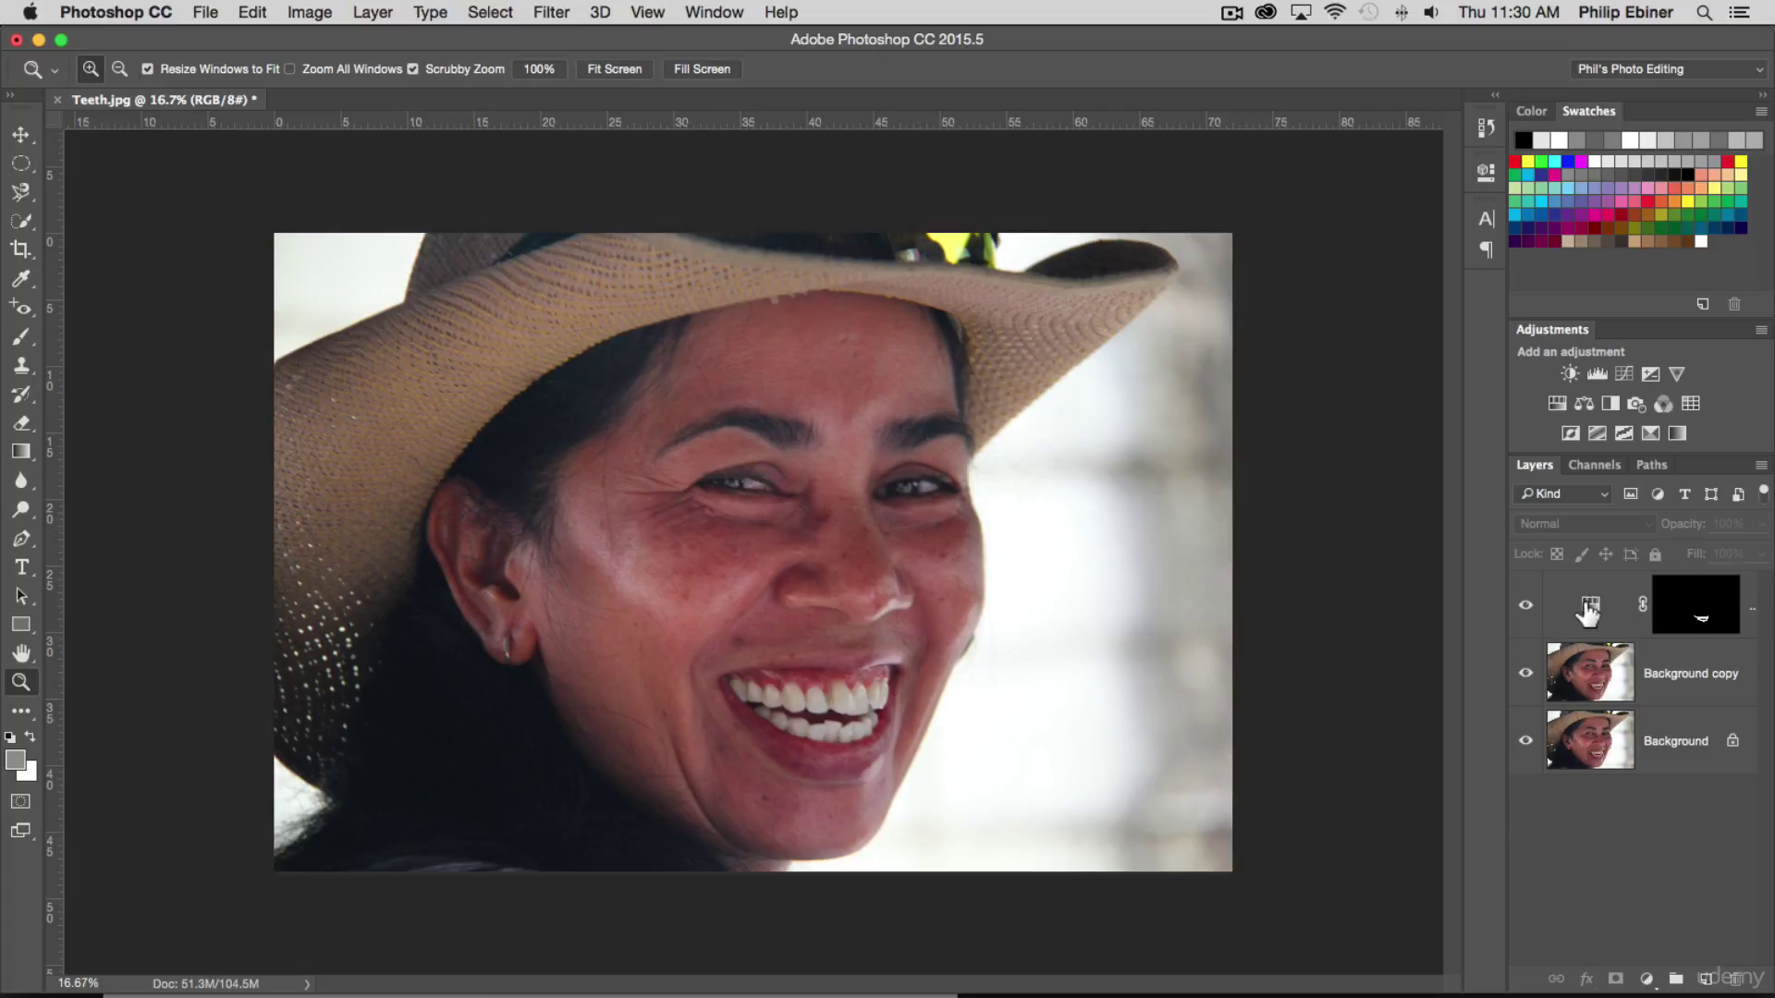
pyautogui.click(1621, 621)
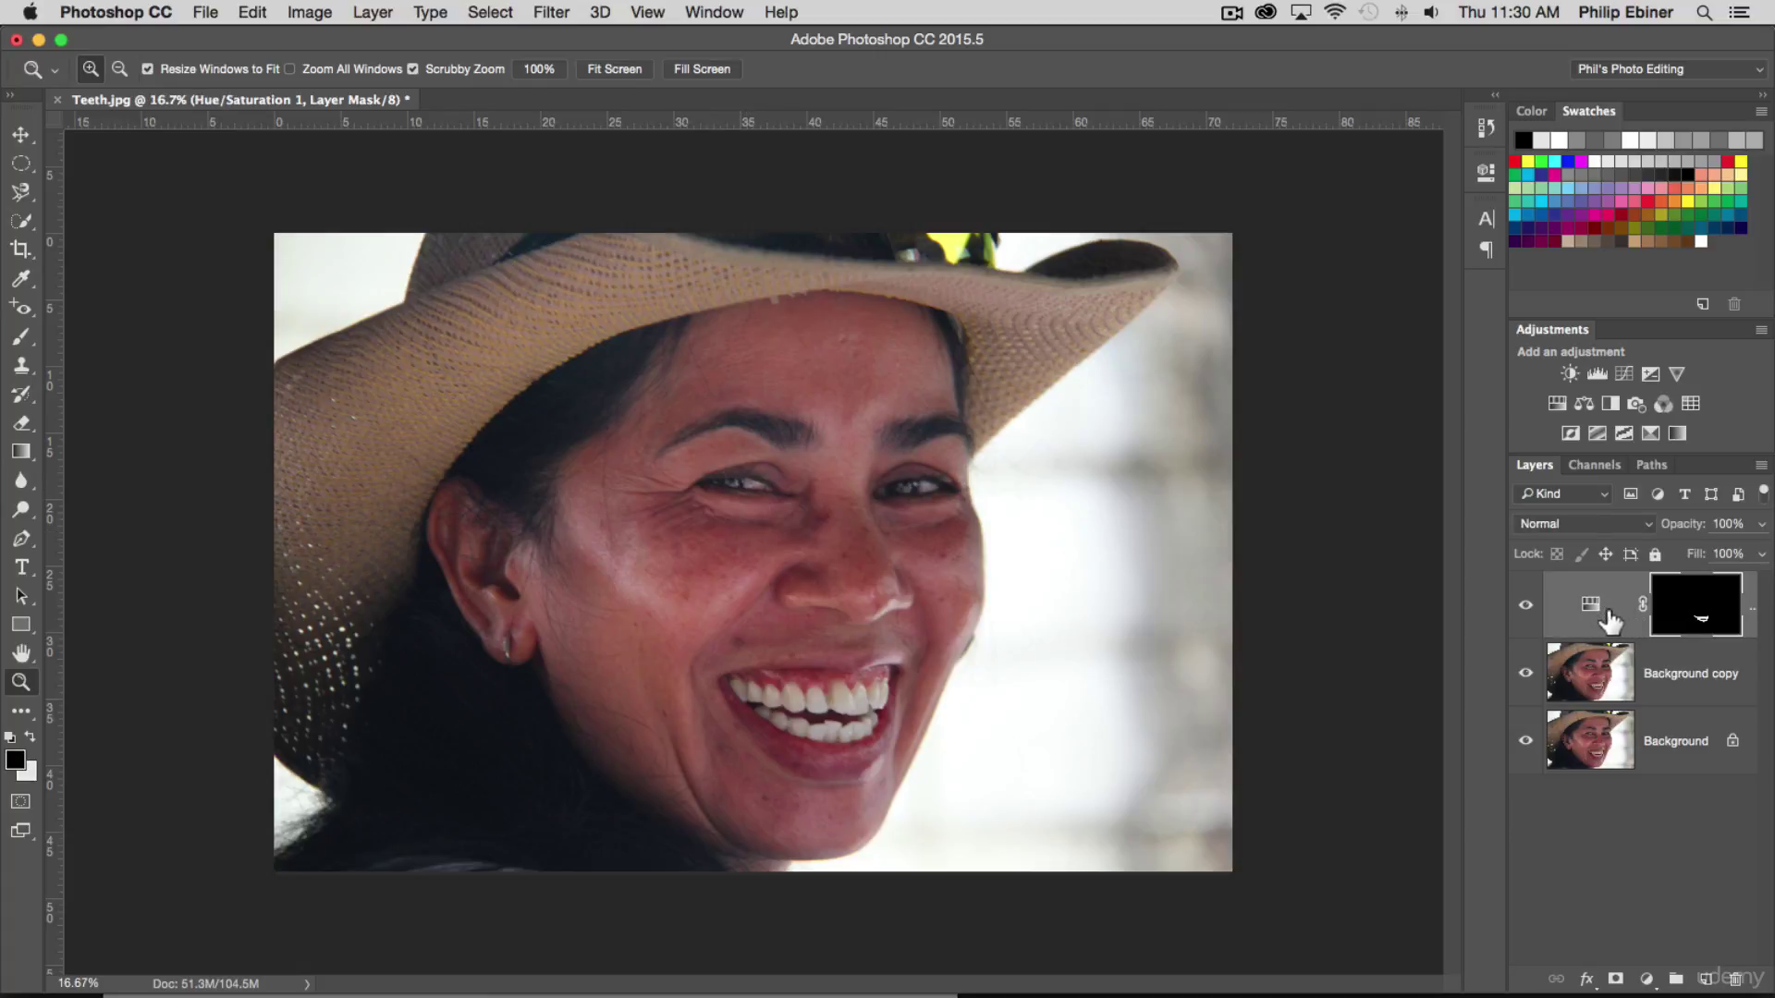